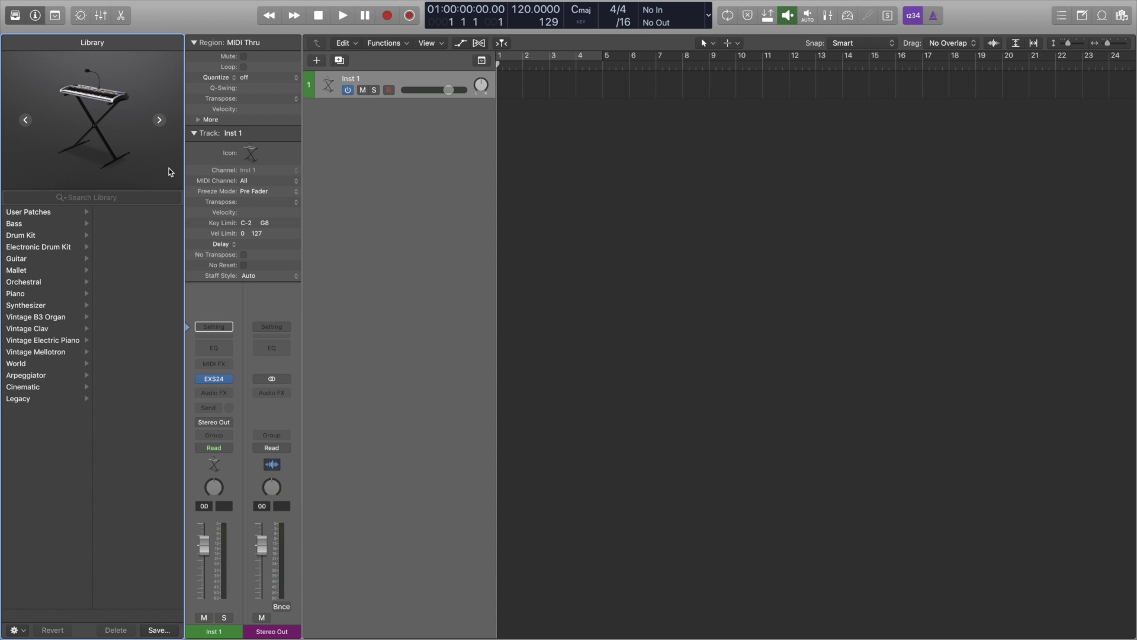
{"action": "key", "text": "y"}
Hide the Library and Inspector, then toggle Smart Controls, the Piano Roll and the Loop Browser.
{"action": "key", "text": "i"}
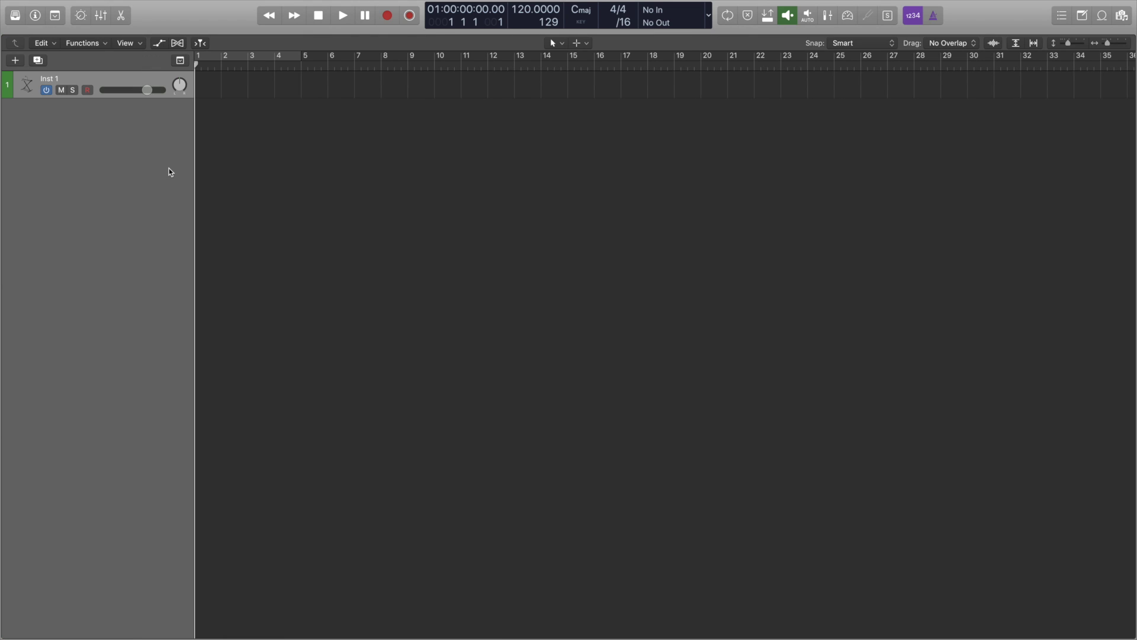
{"action": "key", "text": "b"}
{"action": "key", "text": "b"}
{"action": "key", "text": "e"}
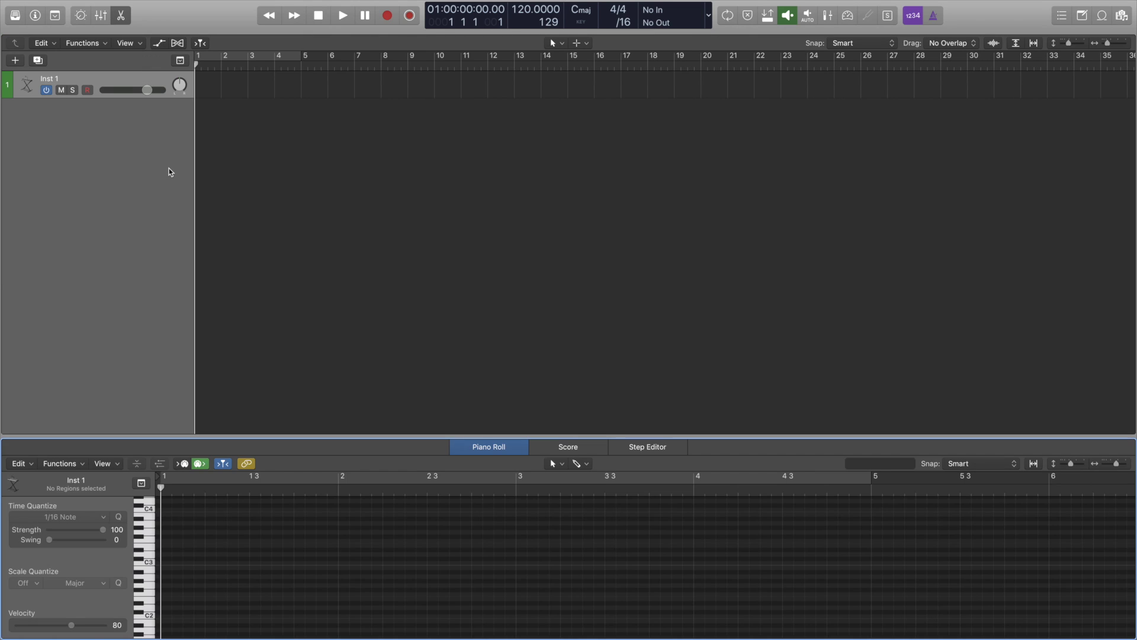
{"action": "key", "text": "e"}
{"action": "key", "text": "o"}
{"action": "key", "text": "o"}
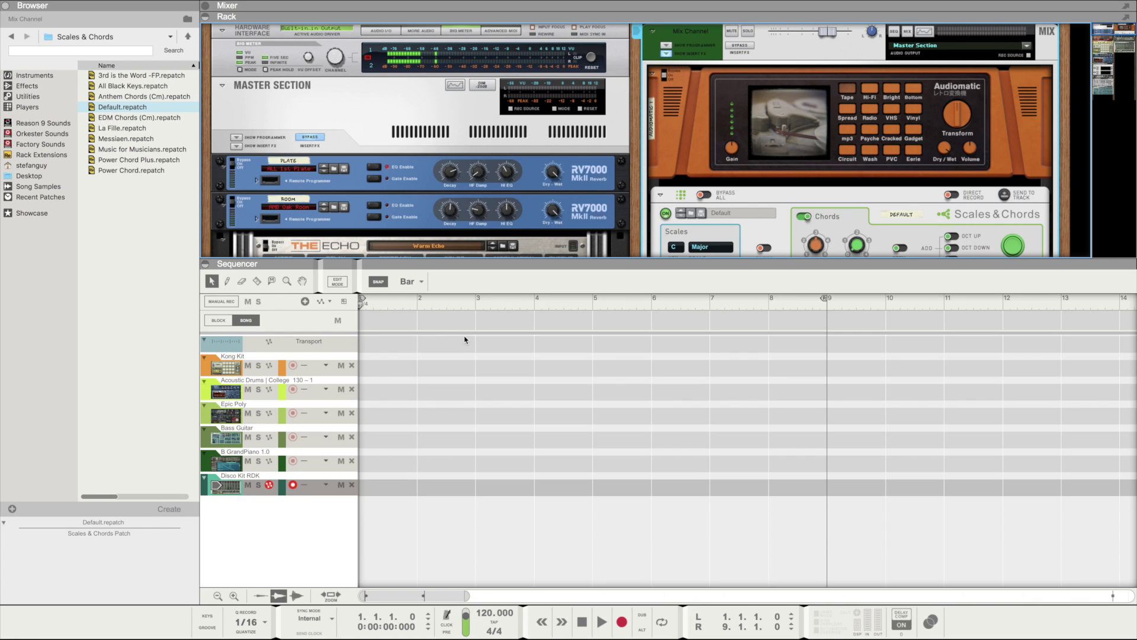
Cycle the main area through Mixer, Rack and Sequencer, then collapse the Browser.
{"action": "key", "text": "F5"}
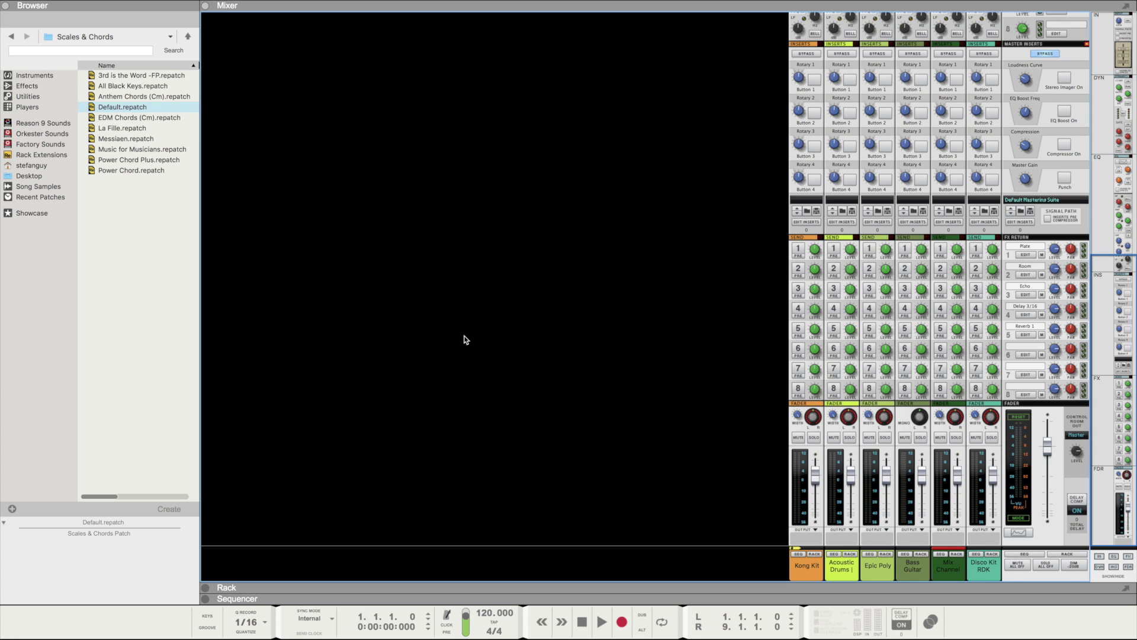
{"action": "key", "text": "F6"}
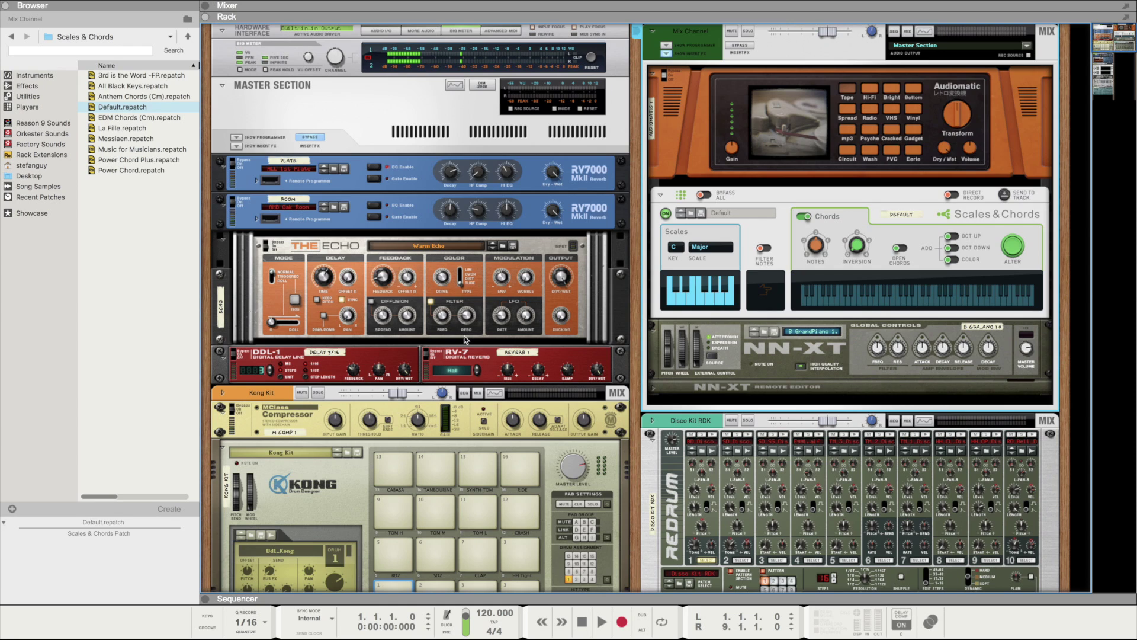
{"action": "key", "text": "F7"}
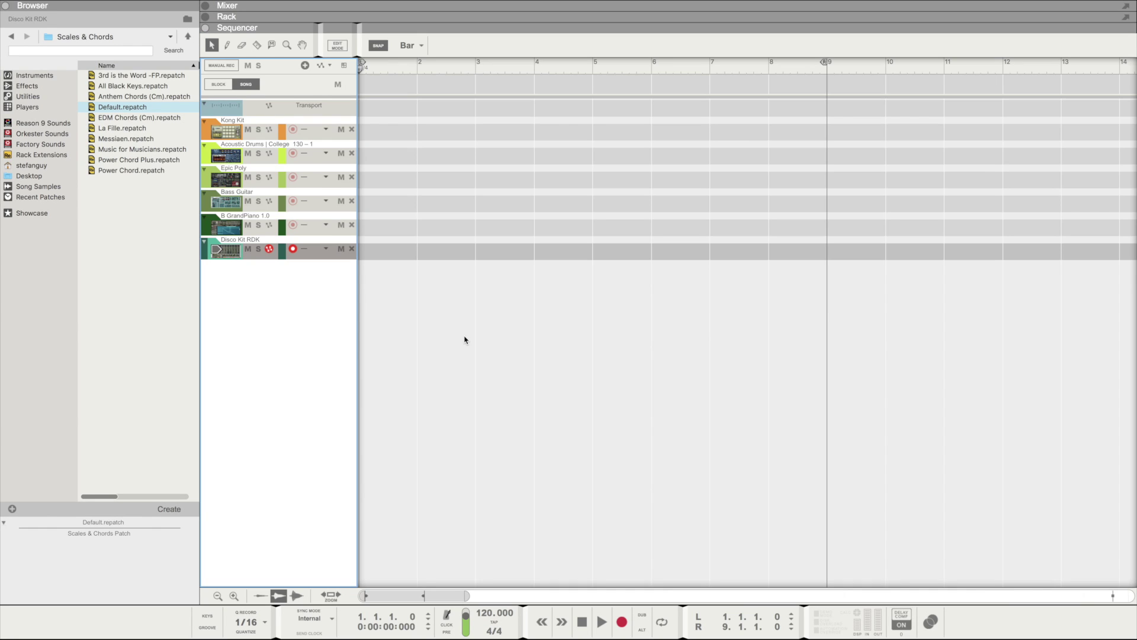
{"action": "left_click", "coordinate": [6, 7]}
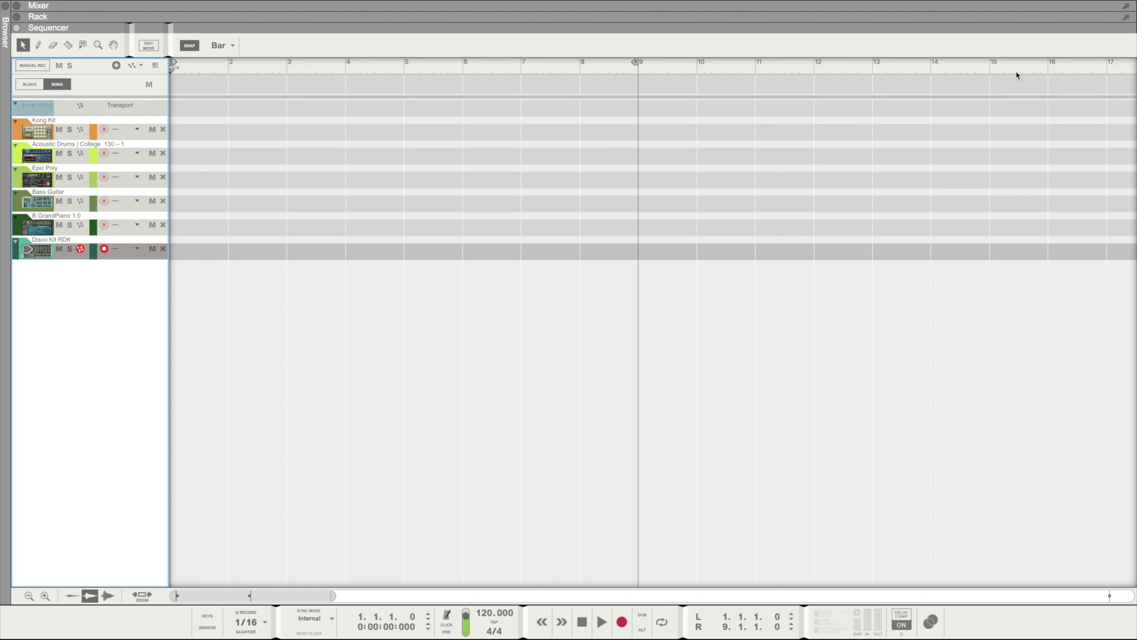
Detach the Rack and Mixer into separate windows and switch between them and the Sequencer.
{"action": "left_click", "coordinate": [1125, 18]}
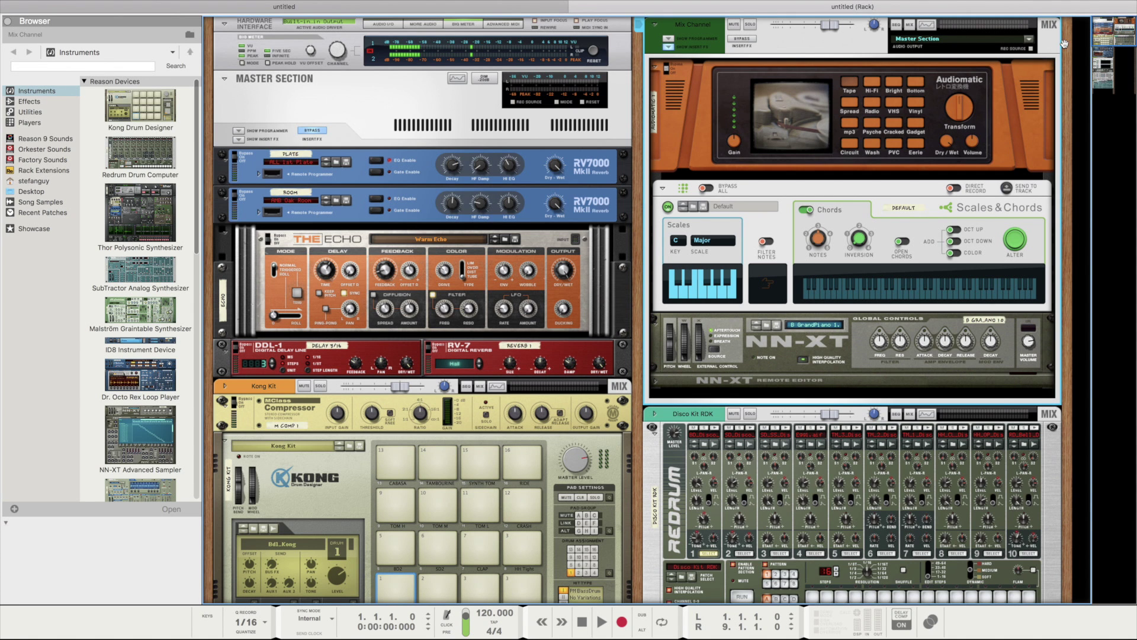
{"action": "left_click", "coordinate": [533, 7]}
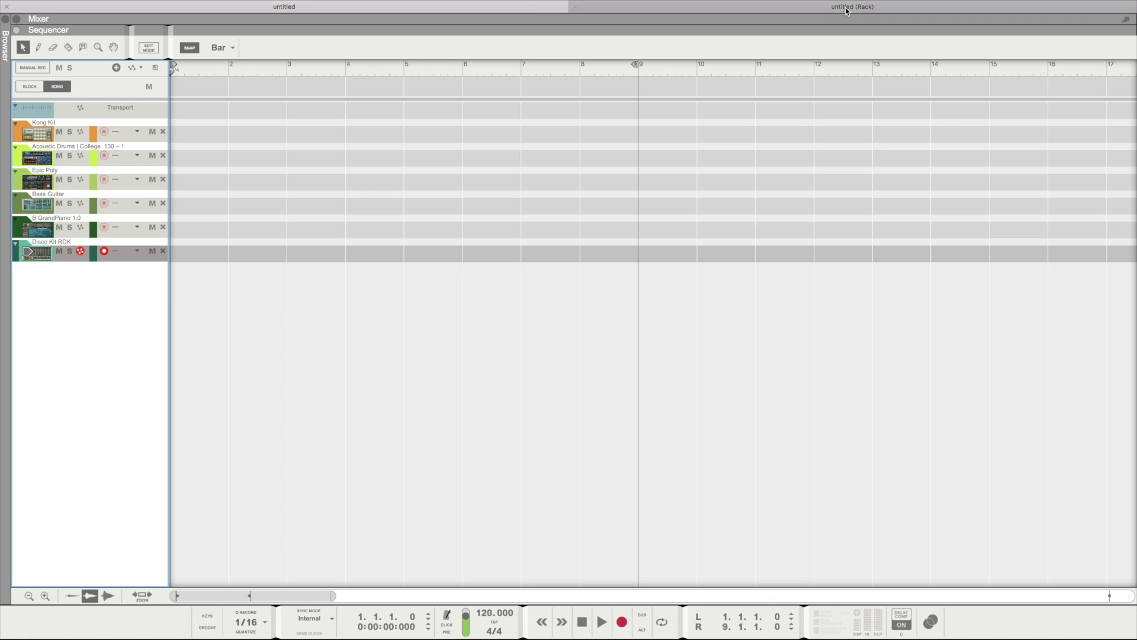
{"action": "left_click", "coordinate": [1126, 21]}
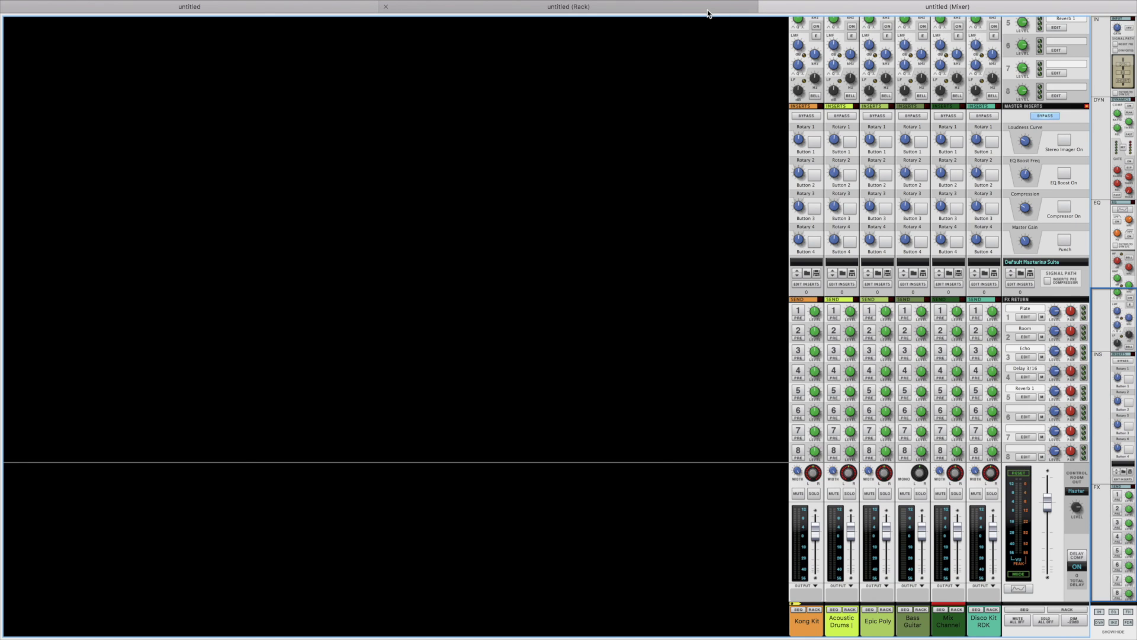
{"action": "left_click", "coordinate": [685, 9]}
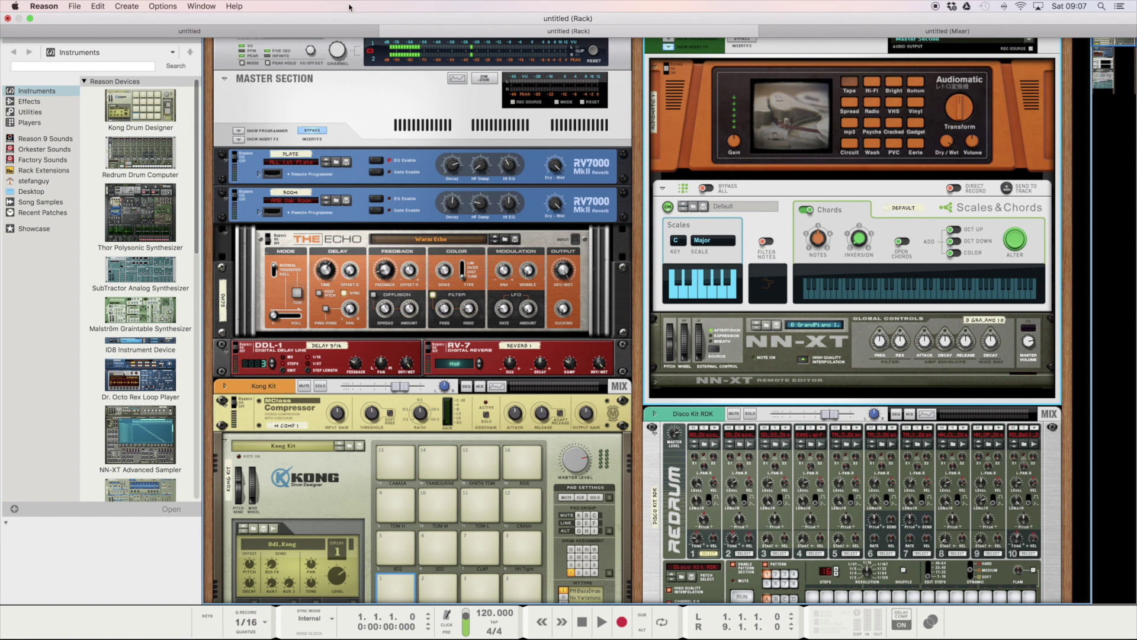
{"action": "left_click", "coordinate": [306, 31]}
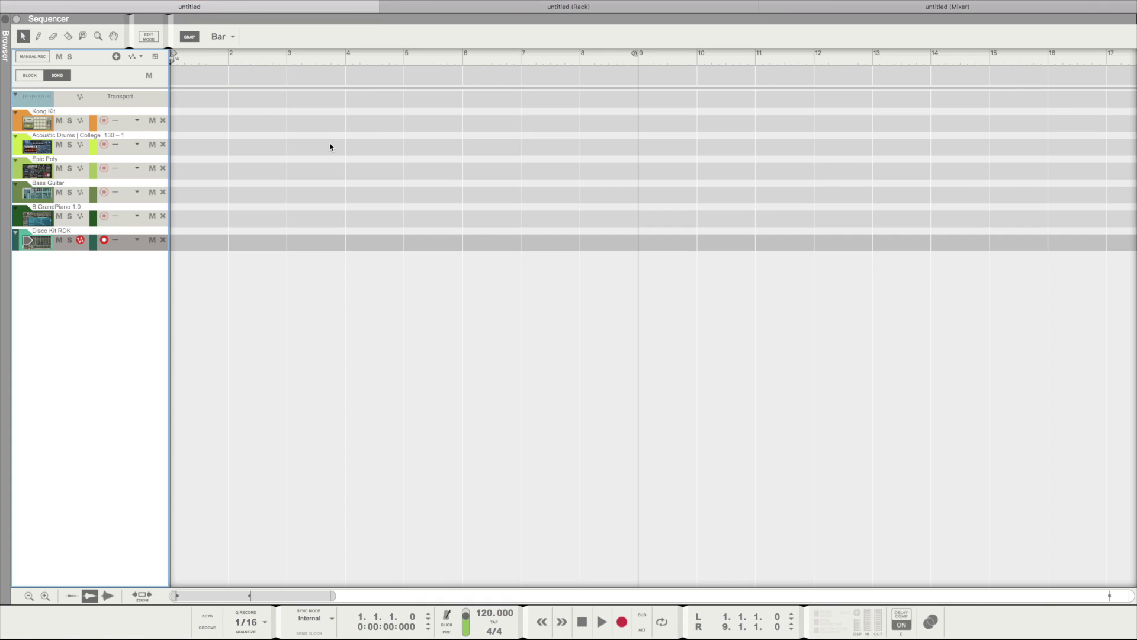
{"action": "left_click", "coordinate": [839, 8]}
{"action": "left_click", "coordinate": [650, 10]}
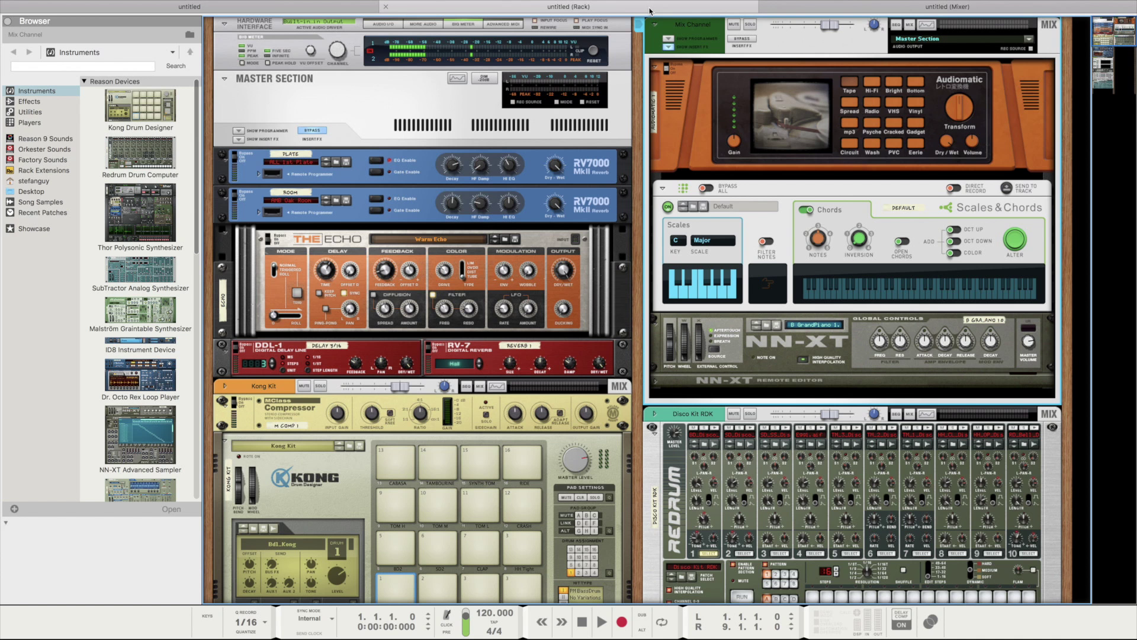
Open the Piano Roll in its own full-screen window, then close it.
{"action": "left_click", "coordinate": [321, 13]}
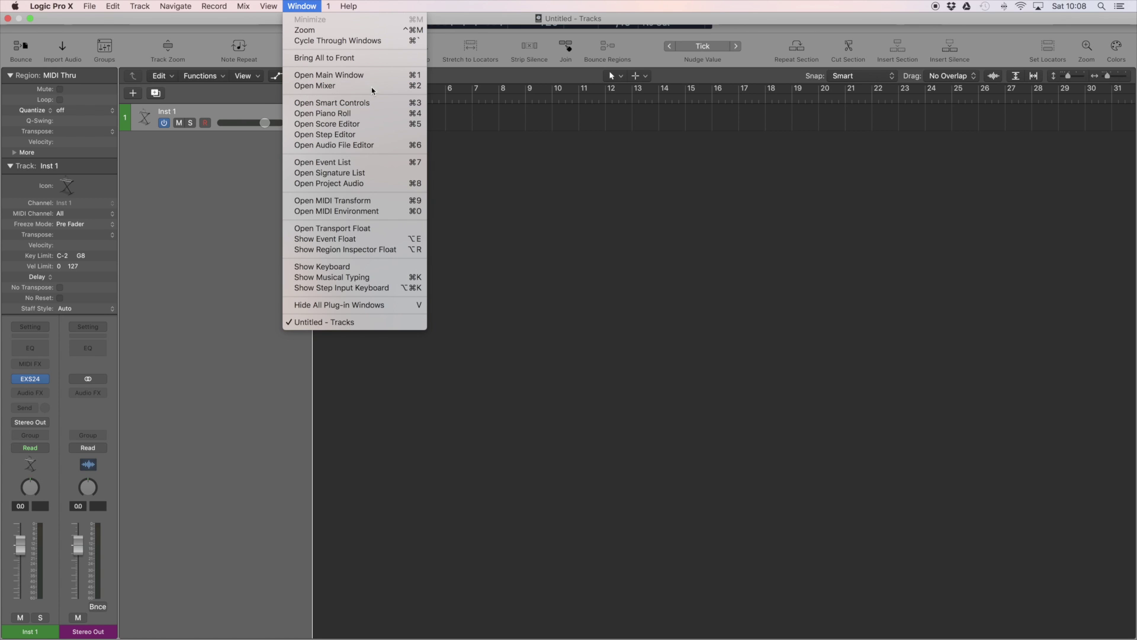
{"action": "left_click", "coordinate": [343, 113]}
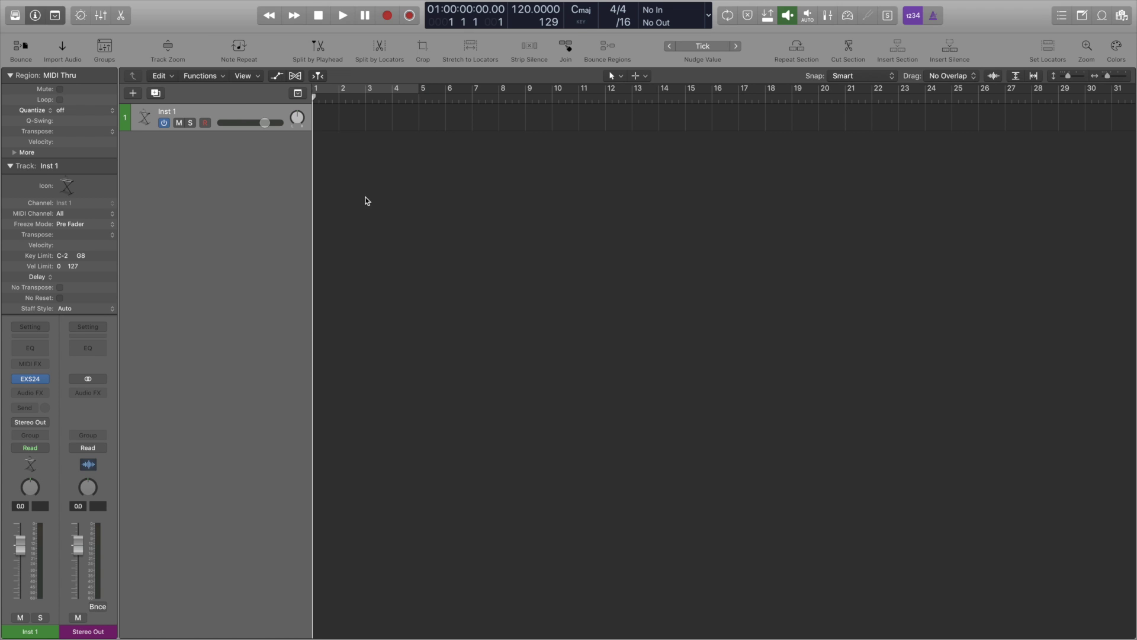
{"action": "left_click", "coordinate": [42, 17]}
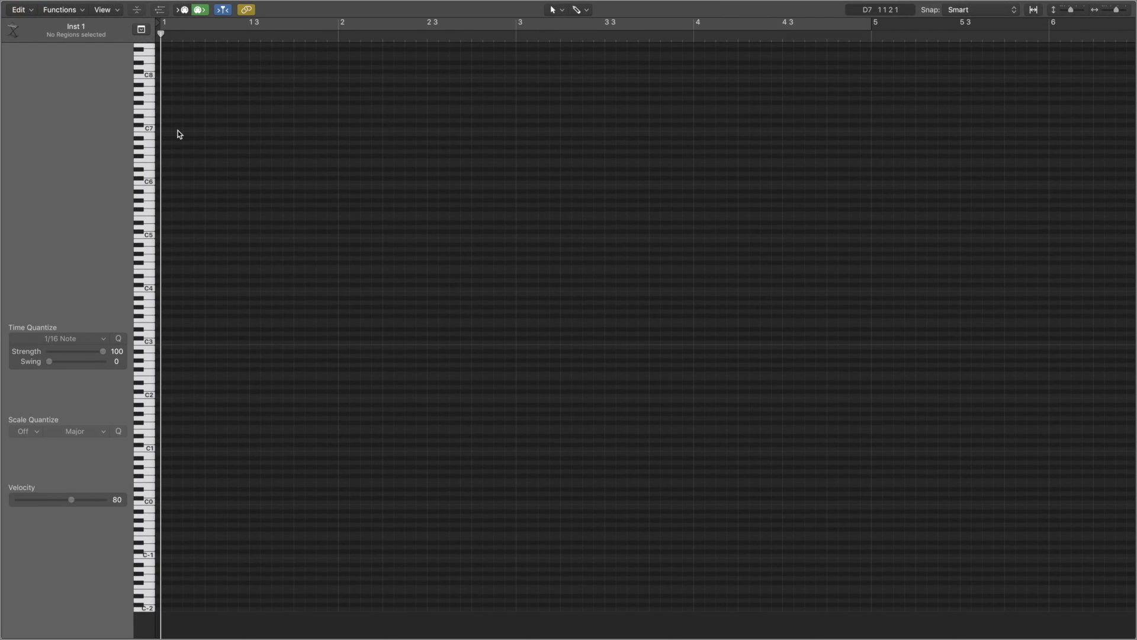
{"action": "key", "text": "super+w"}
Open the Mixer as a separate window, expand it to full width and move it below the toolbar.
{"action": "left_click", "coordinate": [301, 7]}
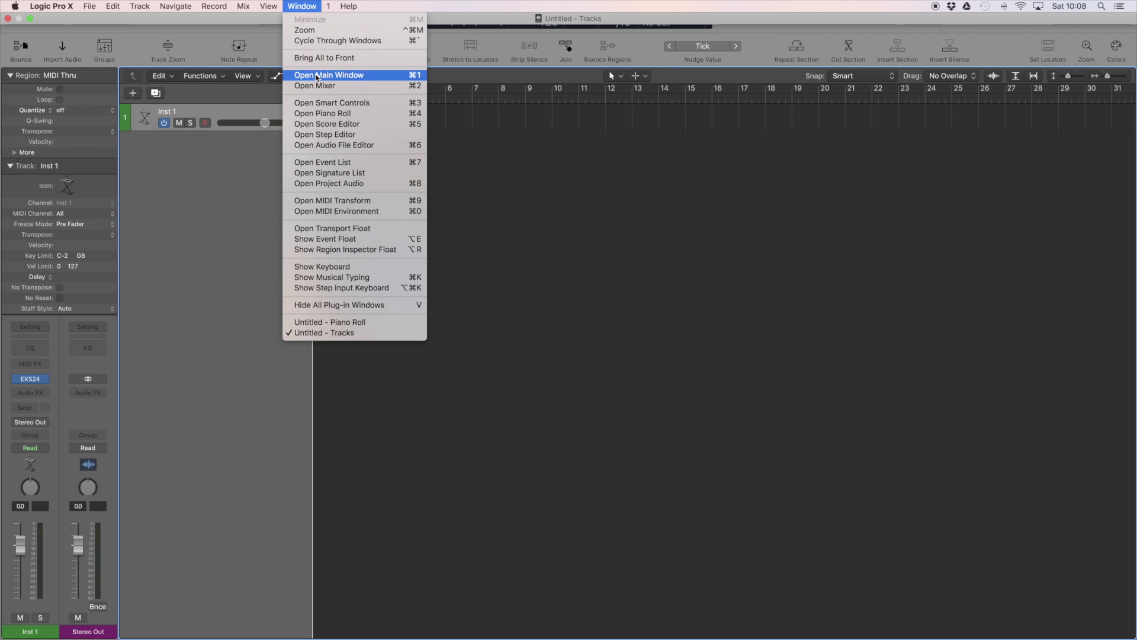
{"action": "left_click", "coordinate": [328, 90]}
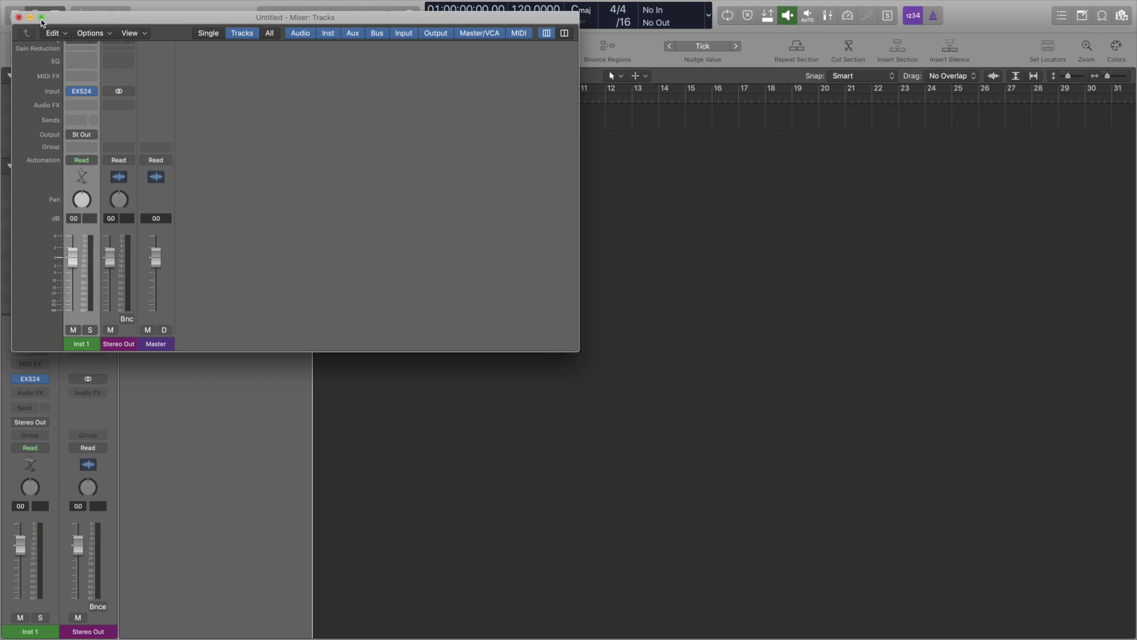
{"action": "left_click", "coordinate": [41, 18]}
{"action": "left_click_drag", "start_coordinate": [194, 24], "coordinate": [226, 107]}
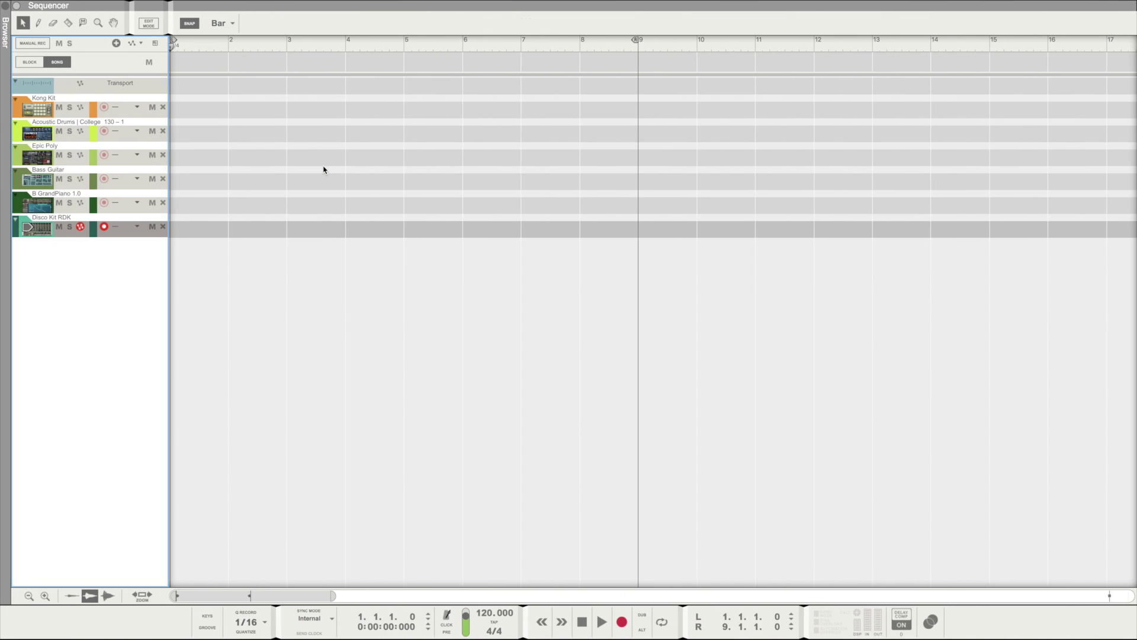
Swipe through the full-screen Rack, Sequencer and Mixer spaces, ending on the Rack.
{"action": "key", "text": "ctrl+Right"}
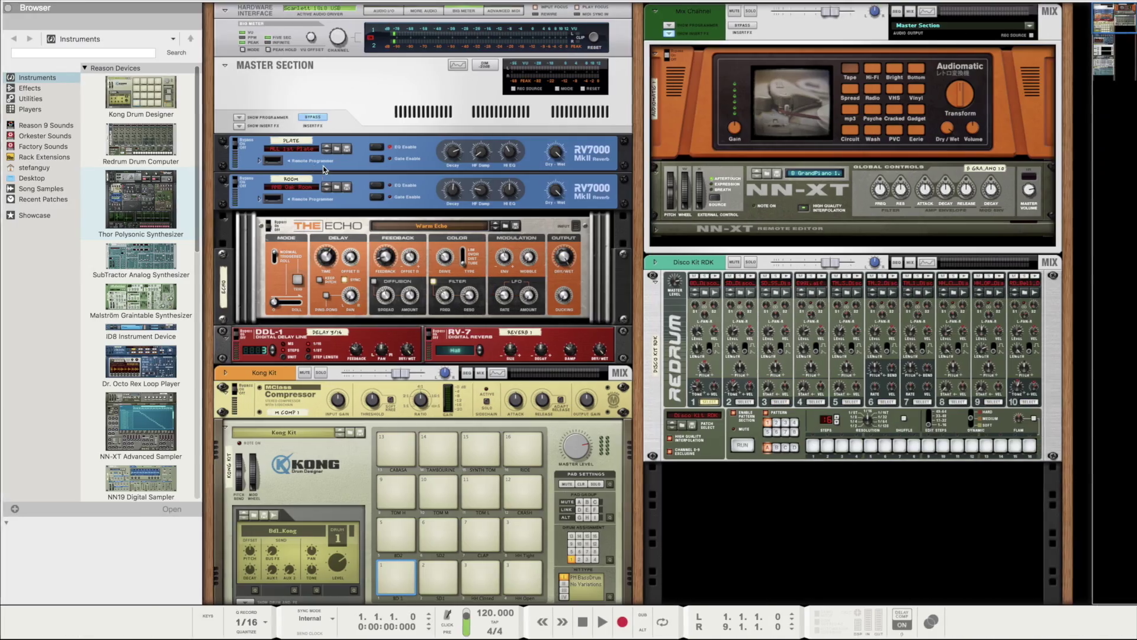
{"action": "key", "text": "ctrl+Left"}
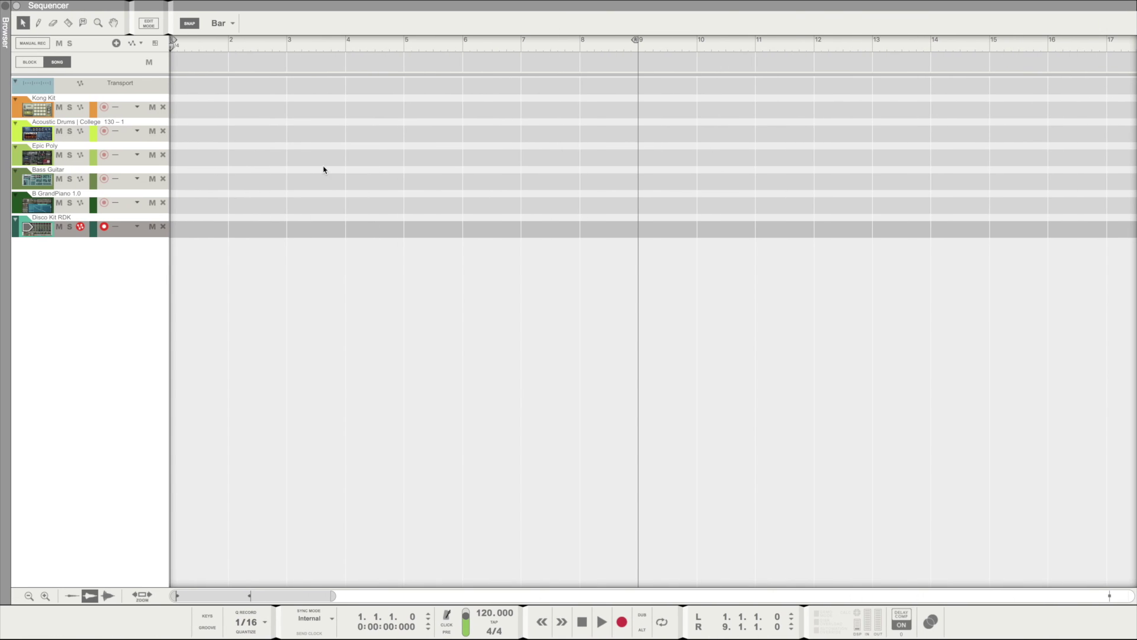
{"action": "key", "text": "ctrl+Left"}
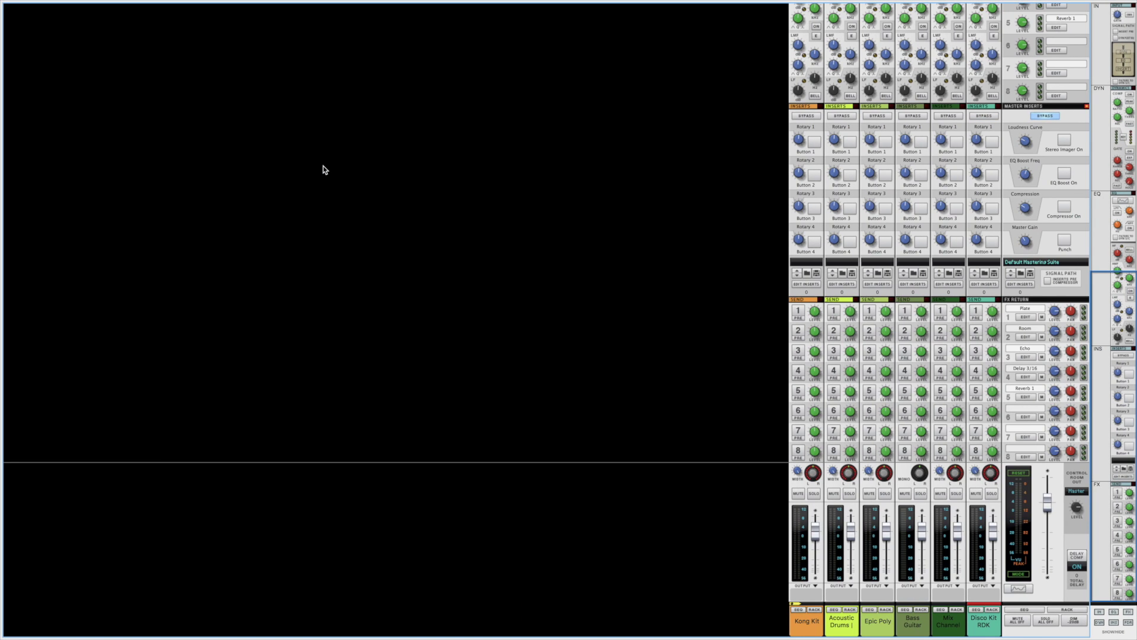
{"action": "key", "text": "ctrl+Right"}
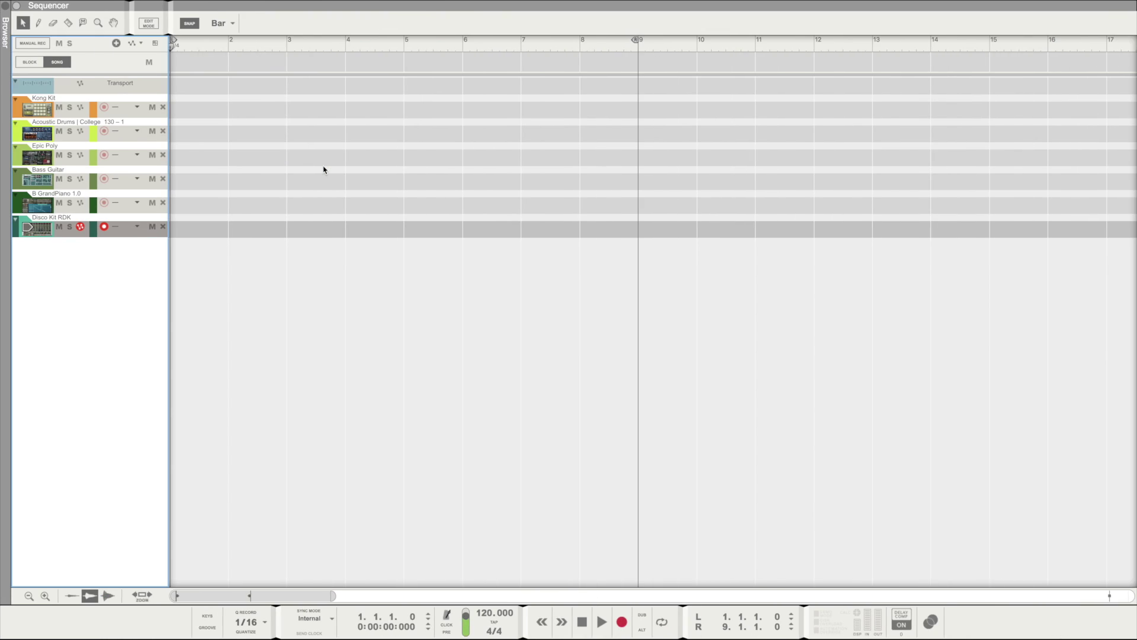
{"action": "key", "text": "ctrl+Right"}
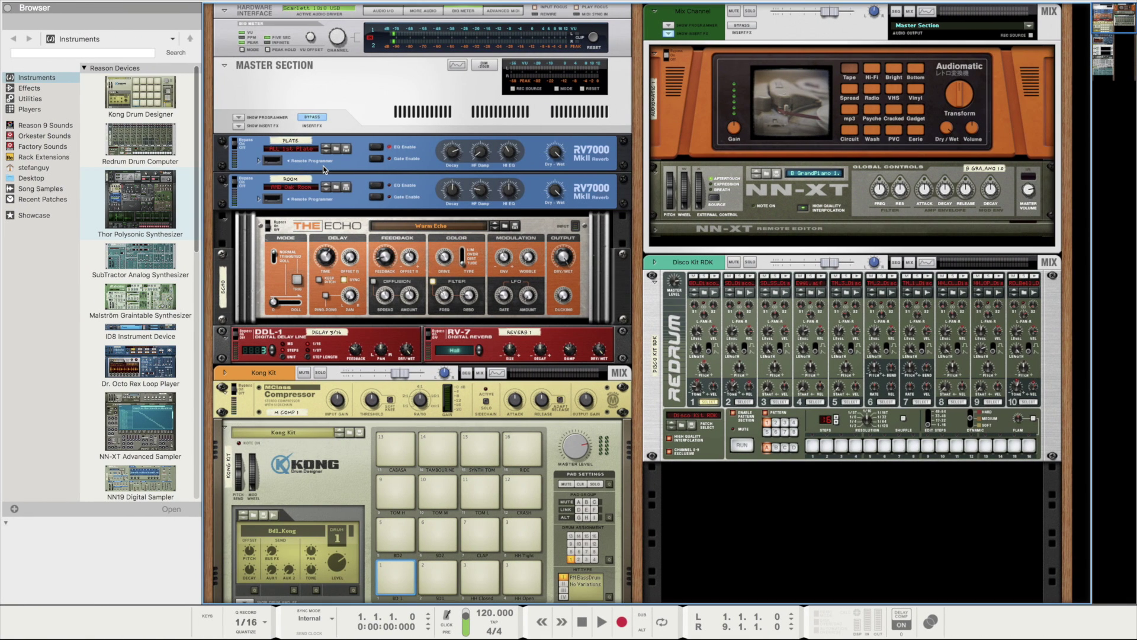
{"action": "mouse_move", "coordinate": [226, 4]}
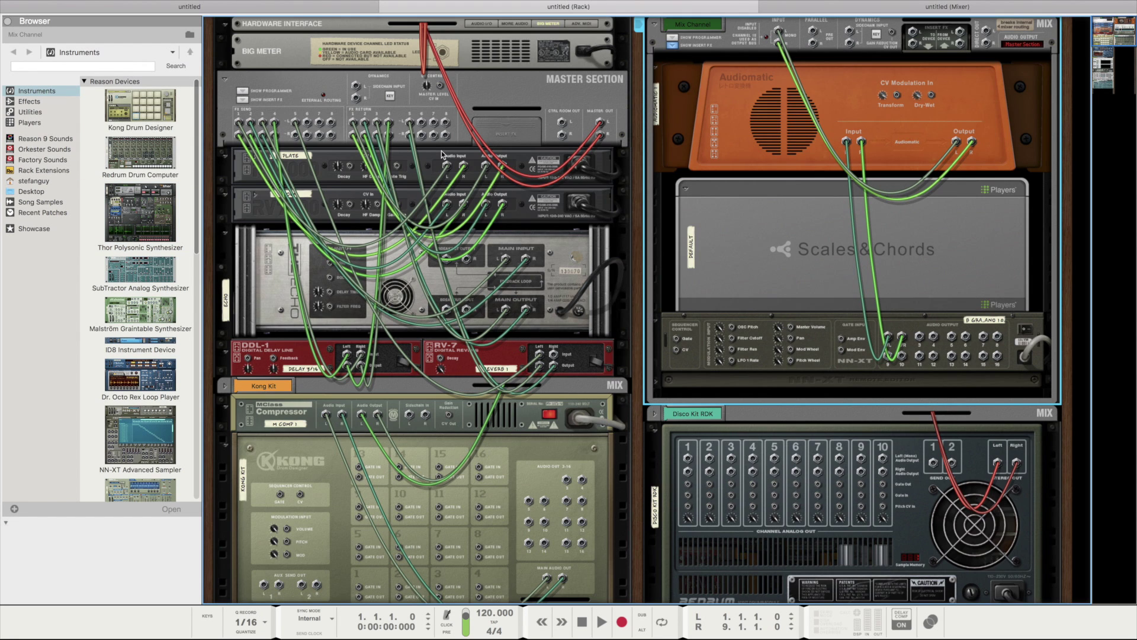
Patch a cable from Kong's Aux Send Out into the MClass Compressor input.
{"action": "scroll", "coordinate": [442, 150], "scroll_direction": "down", "scroll_amount": 5}
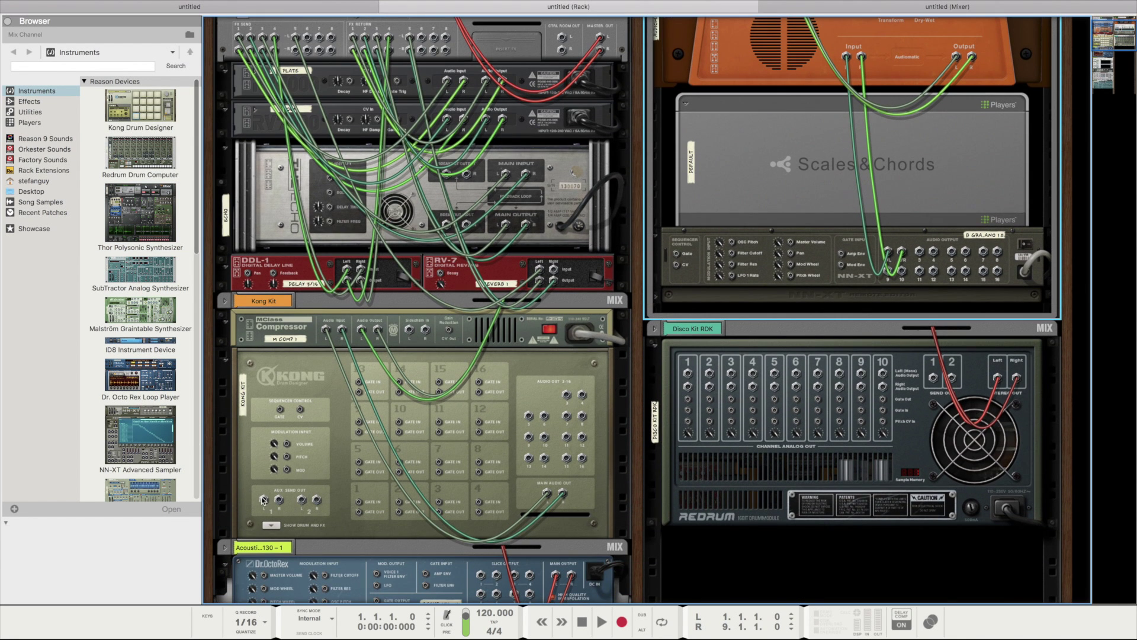
{"action": "left_click_drag", "start_coordinate": [263, 500], "coordinate": [355, 301]}
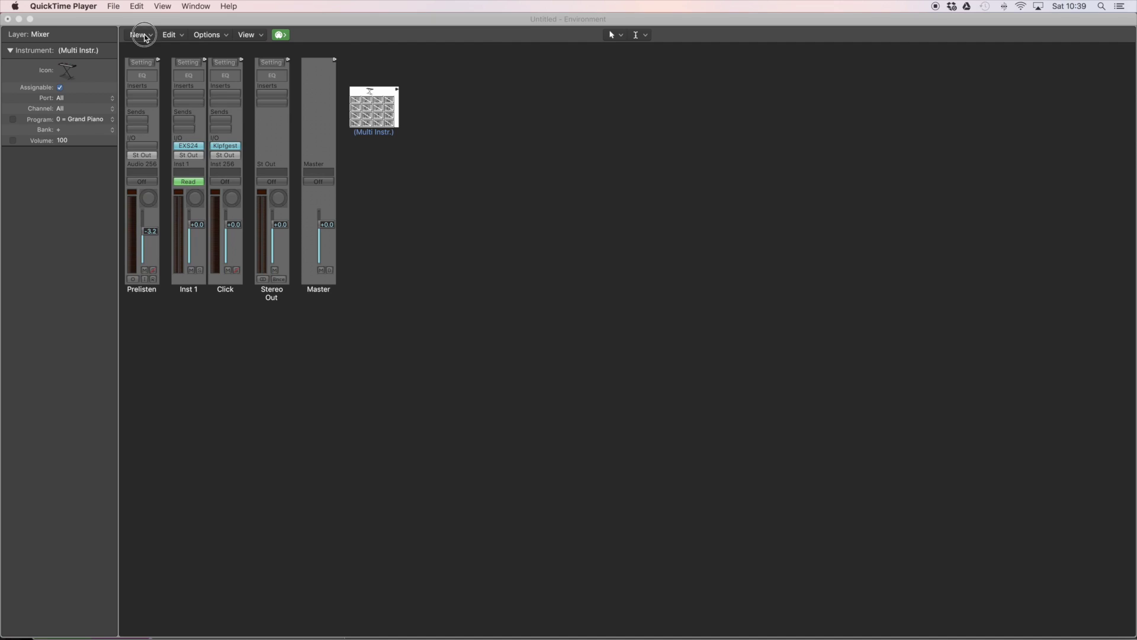
{"action": "left_click", "coordinate": [140, 35]}
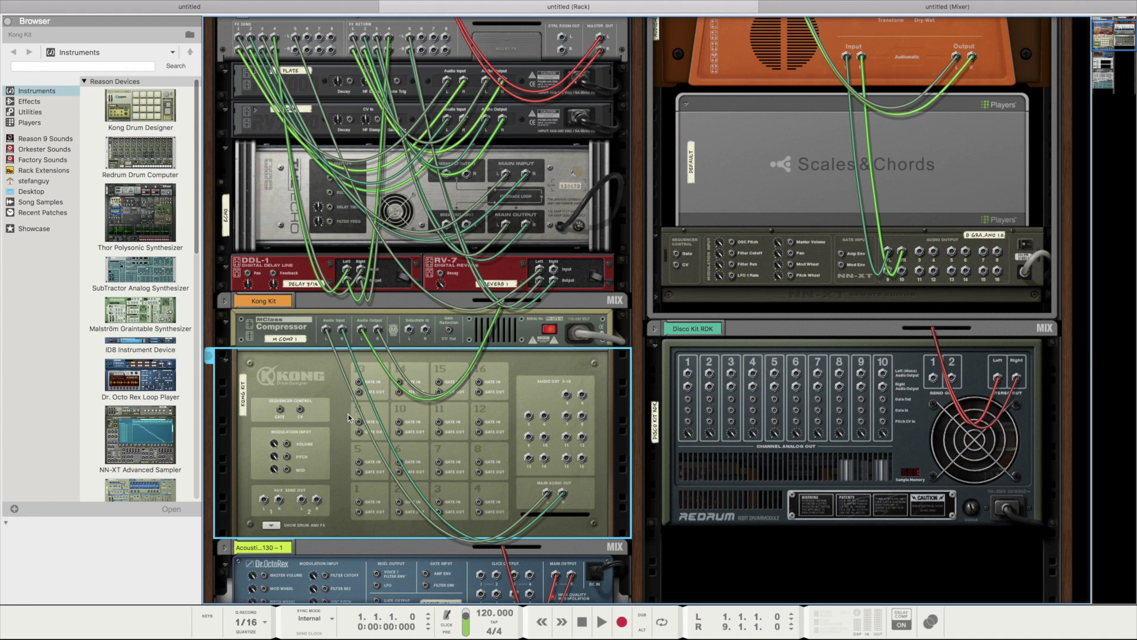
Unplug Kong's right main output and run a new cable from its left main output toward Dr. Octo Rex.
{"action": "scroll", "coordinate": [349, 420], "scroll_direction": "down", "scroll_amount": 5}
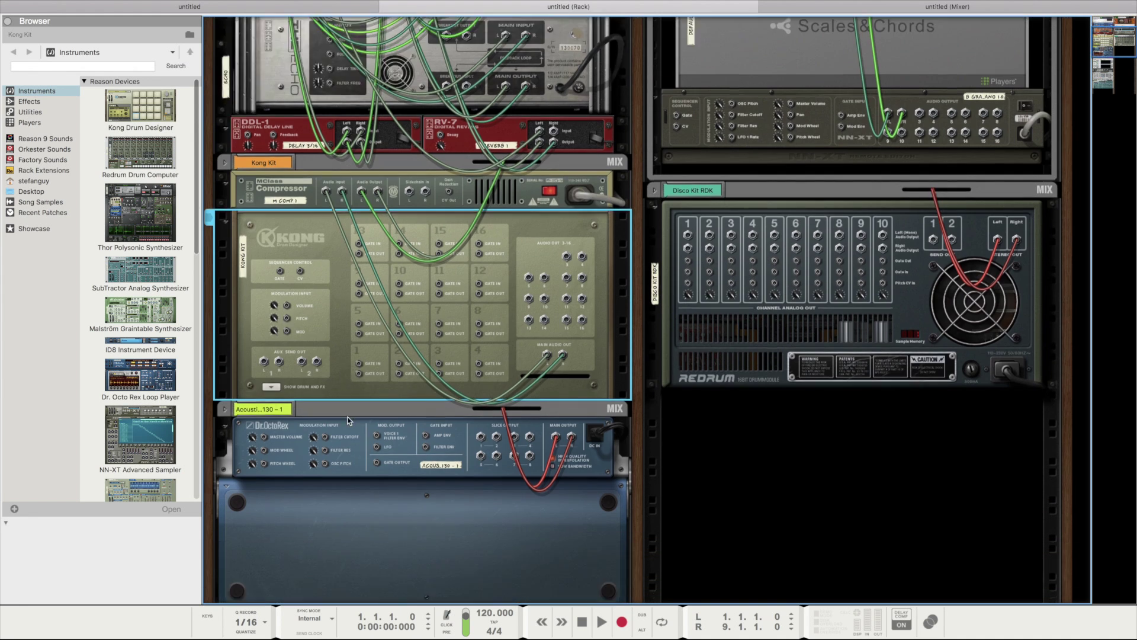
{"action": "left_click_drag", "start_coordinate": [562, 355], "coordinate": [466, 286]}
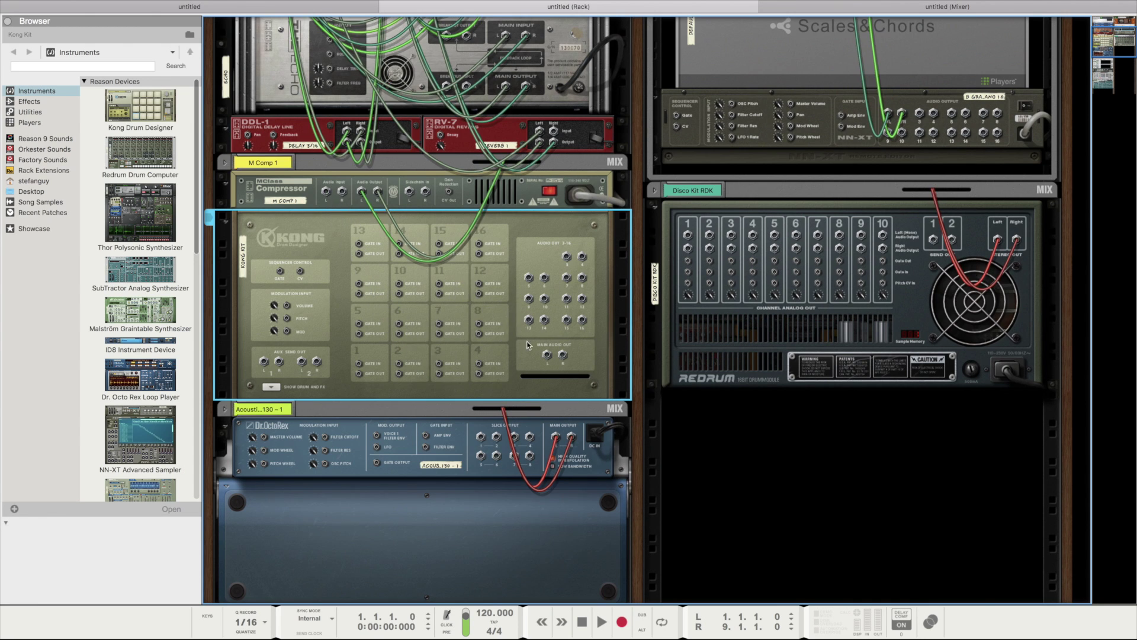
{"action": "left_click_drag", "start_coordinate": [545, 355], "coordinate": [518, 473]}
{"action": "left_click_drag", "start_coordinate": [546, 354], "coordinate": [480, 452]}
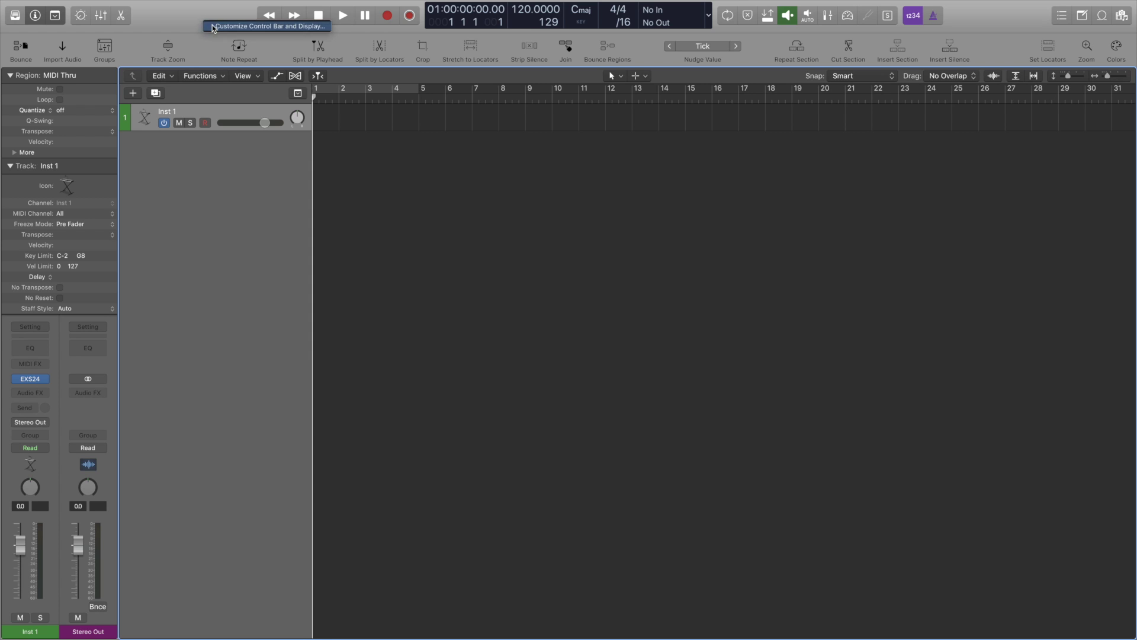
Remove Stop, Play, Pause and Record from the control bar and apply the change.
{"action": "left_click", "coordinate": [213, 26]}
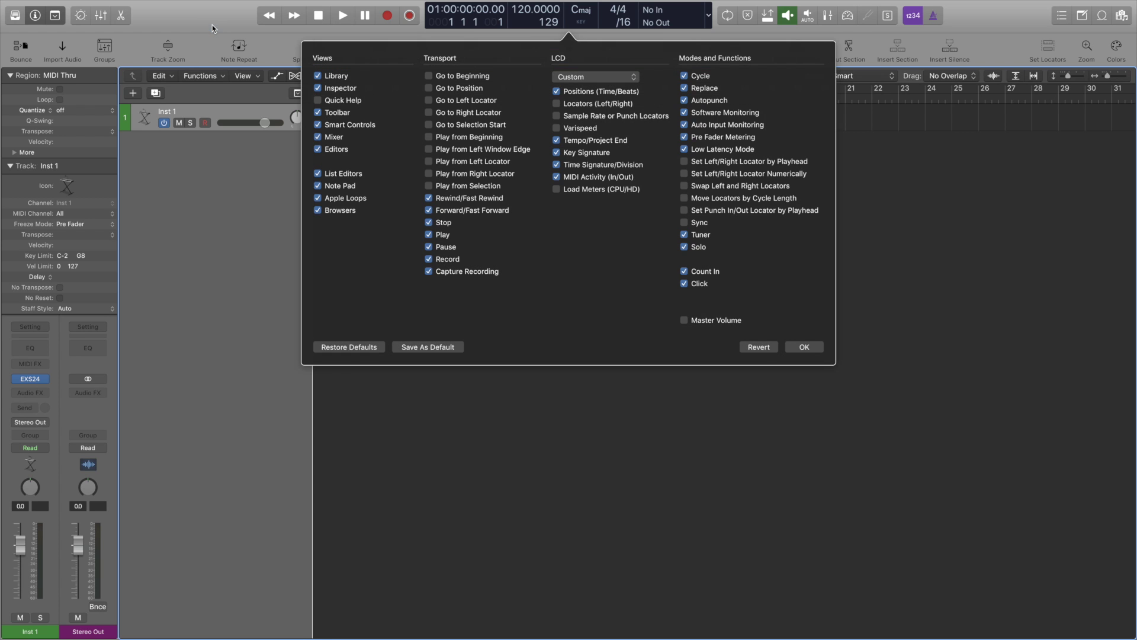
{"action": "left_click", "coordinate": [429, 223]}
{"action": "left_click", "coordinate": [429, 235]}
{"action": "left_click", "coordinate": [429, 247]}
{"action": "left_click", "coordinate": [429, 259]}
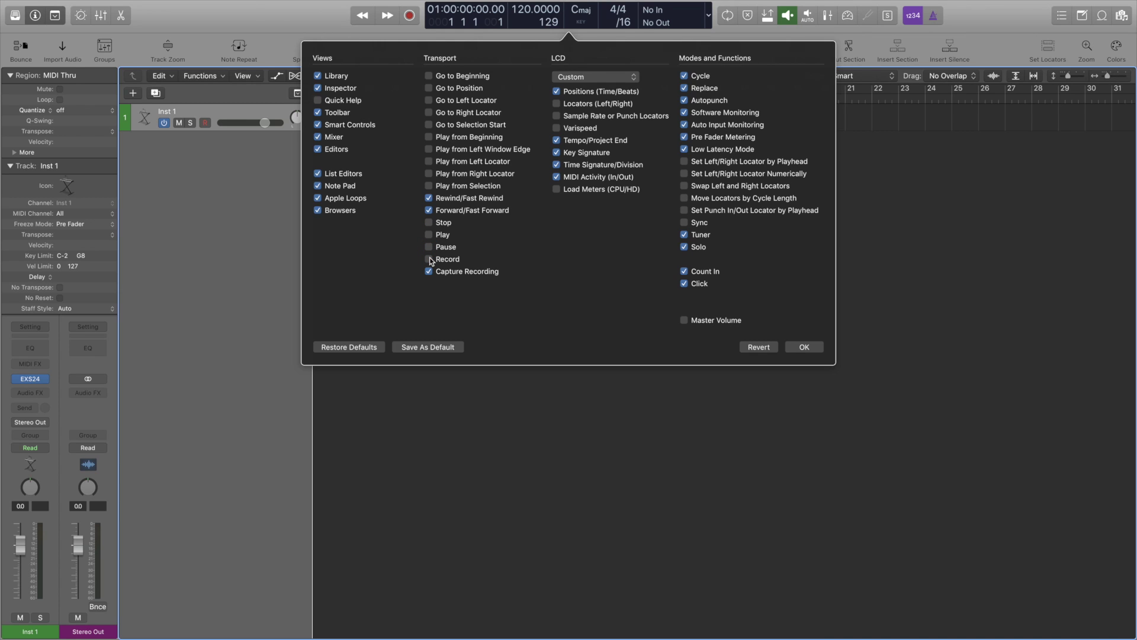
{"action": "left_click", "coordinate": [804, 347]}
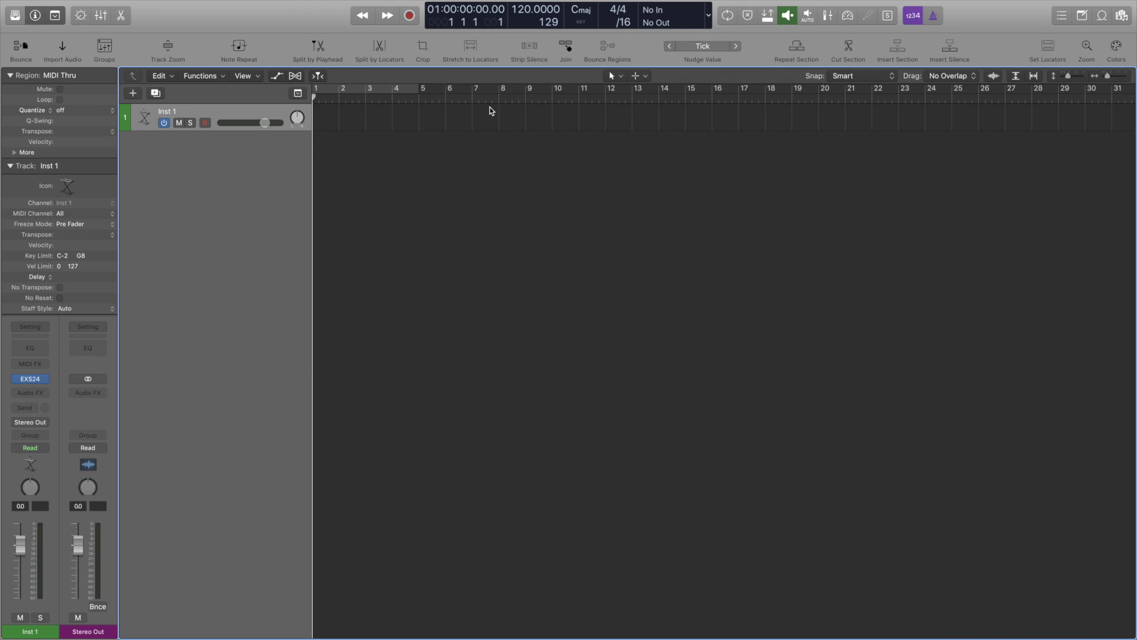
Drop Split by Locators, Crop and Import Audio from the toolbar; add Move to Playhead and Shuffle.
{"action": "right_click", "coordinate": [358, 48]}
{"action": "left_click", "coordinate": [363, 52]}
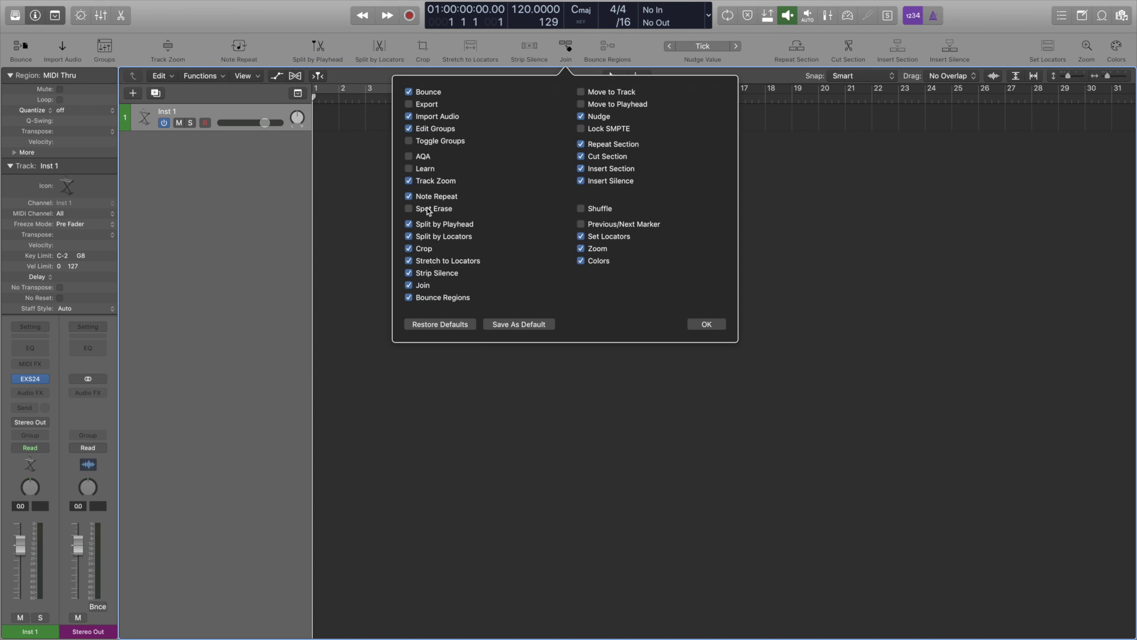
{"action": "left_click", "coordinate": [408, 236]}
{"action": "left_click", "coordinate": [409, 249]}
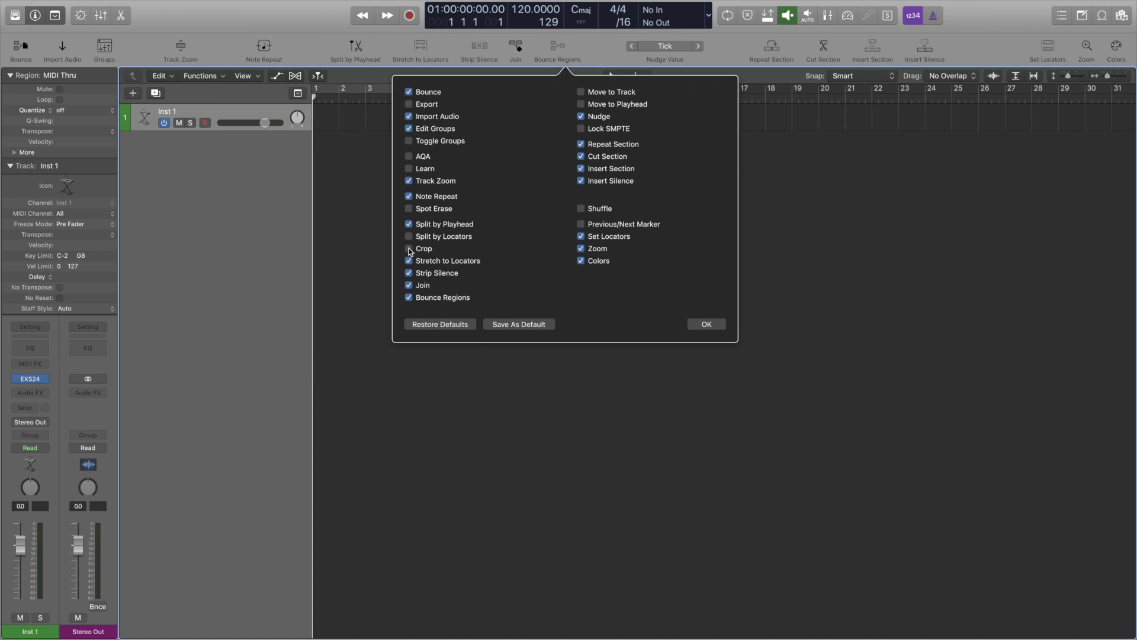
{"action": "left_click", "coordinate": [409, 116]}
{"action": "left_click", "coordinate": [408, 92]}
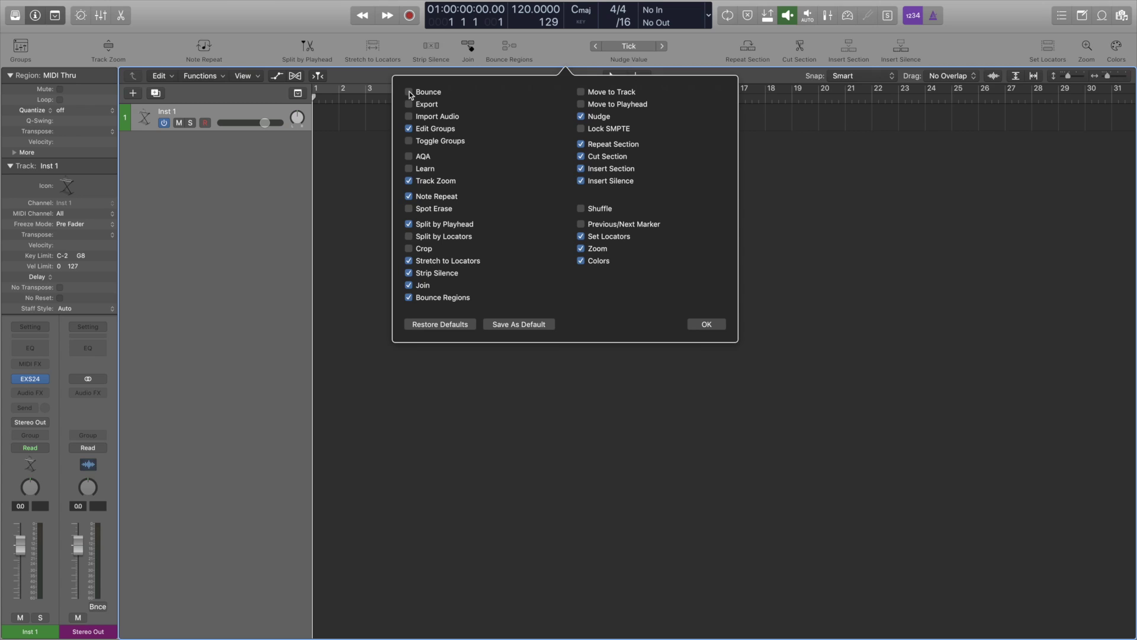
{"action": "left_click", "coordinate": [408, 92]}
{"action": "left_click", "coordinate": [581, 104]}
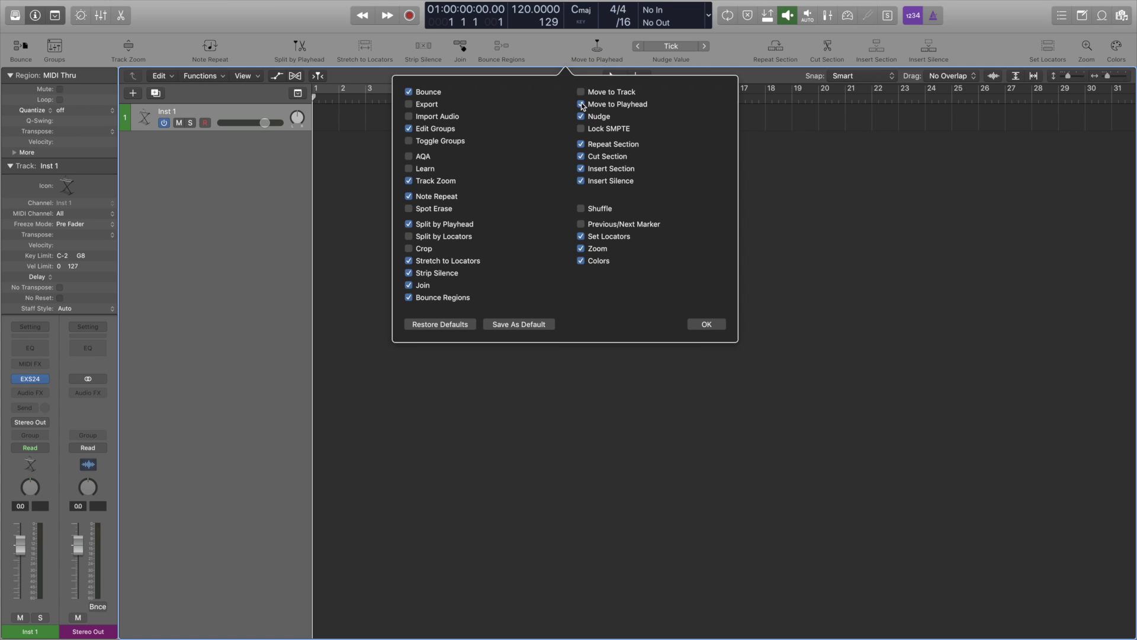
{"action": "left_click", "coordinate": [581, 208]}
{"action": "left_click", "coordinate": [707, 325]}
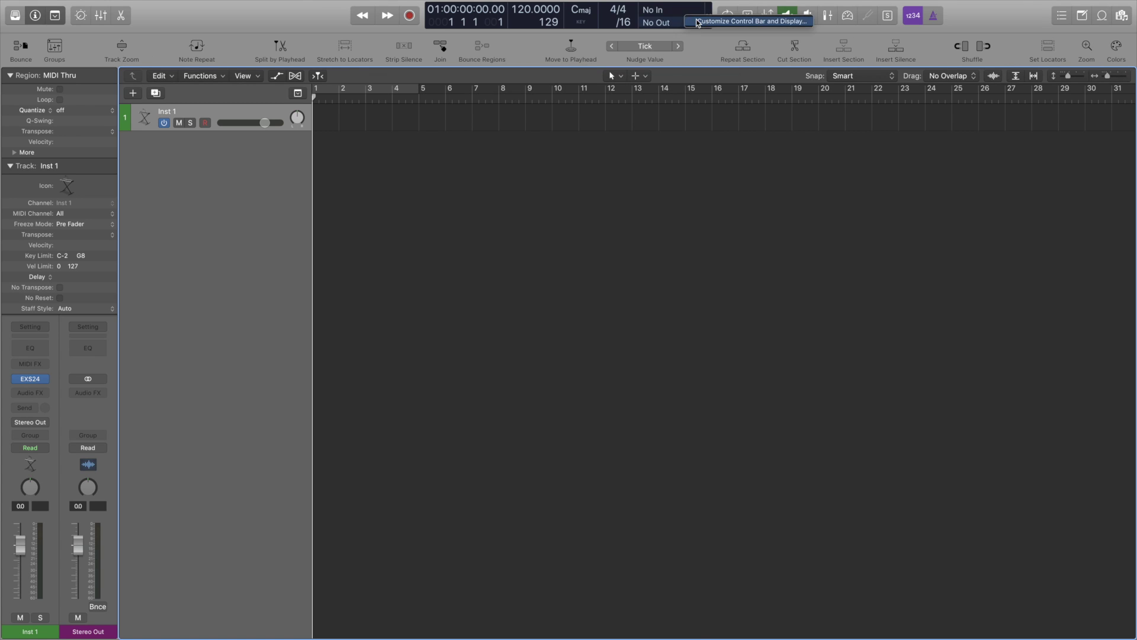
{"action": "left_click", "coordinate": [697, 23]}
Try the display's Time, Beats, Beats & Time and Beats & Project modes.
{"action": "left_click", "coordinate": [602, 76]}
{"action": "left_click", "coordinate": [601, 66]}
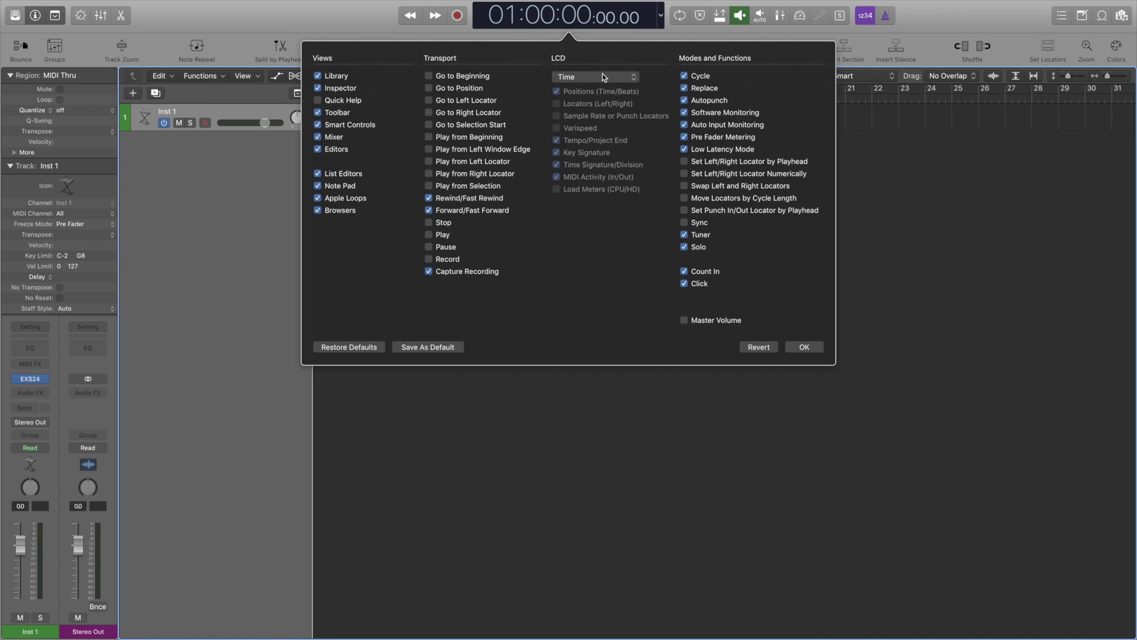
{"action": "left_click", "coordinate": [602, 76]}
{"action": "left_click", "coordinate": [601, 73]}
{"action": "left_click", "coordinate": [602, 76]}
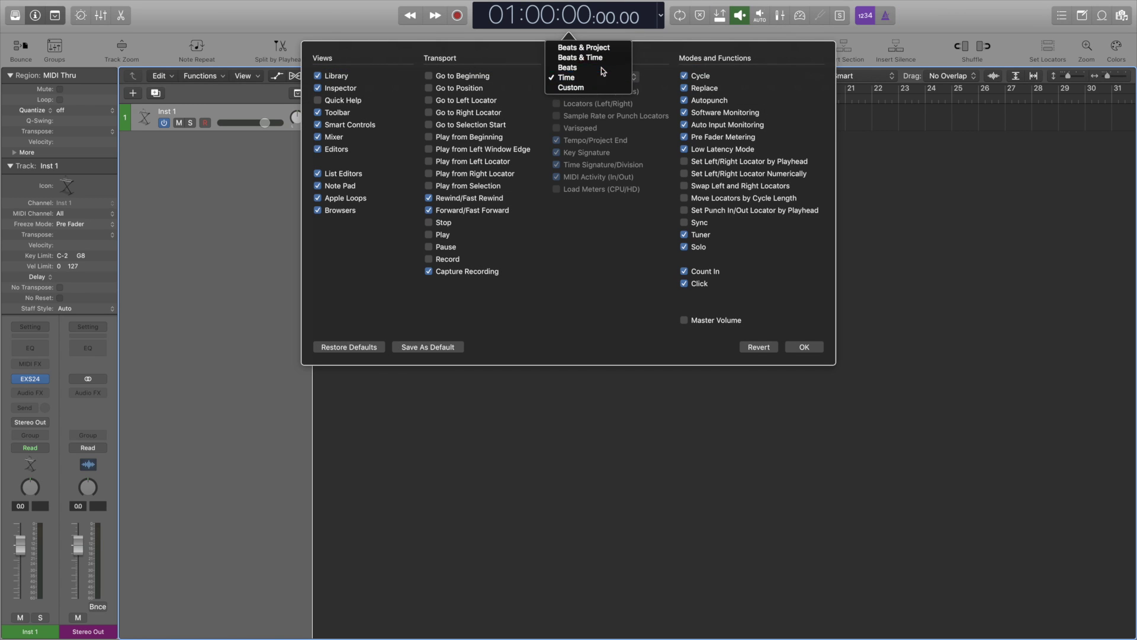
{"action": "left_click", "coordinate": [601, 67]}
{"action": "left_click", "coordinate": [602, 76]}
{"action": "left_click", "coordinate": [604, 66]}
{"action": "left_click", "coordinate": [608, 76]}
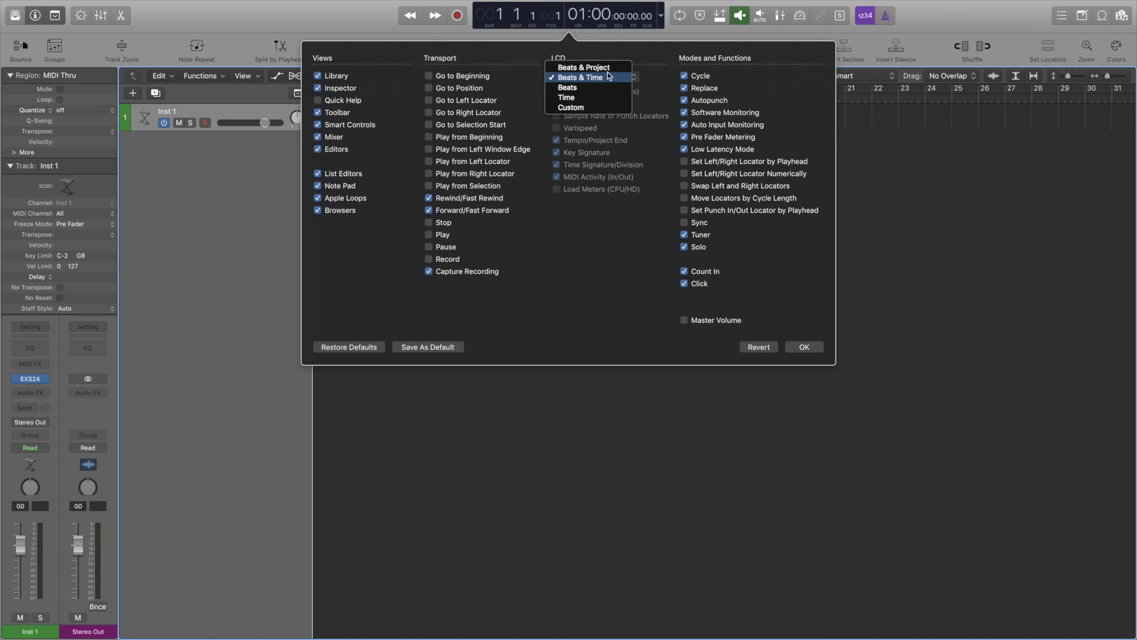
{"action": "left_click", "coordinate": [606, 67]}
{"action": "left_click", "coordinate": [603, 76]}
{"action": "left_click", "coordinate": [577, 157]}
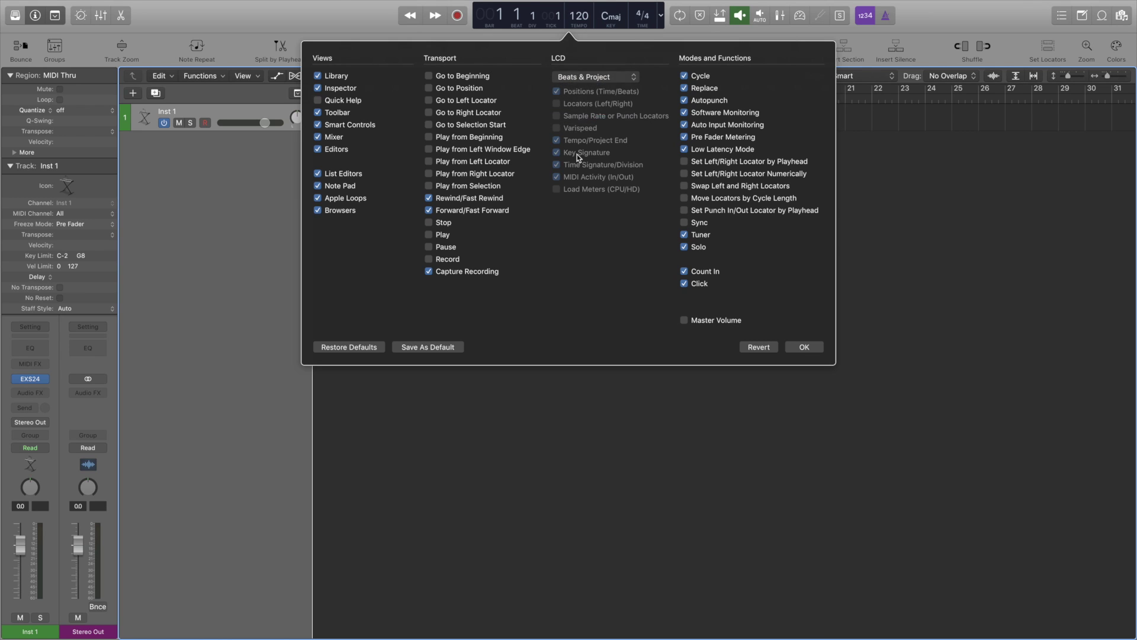
Add Varispeed, CPU/HD load meters, sample rate and left/right locators to the display.
{"action": "left_click", "coordinate": [557, 188]}
{"action": "left_click", "coordinate": [557, 128]}
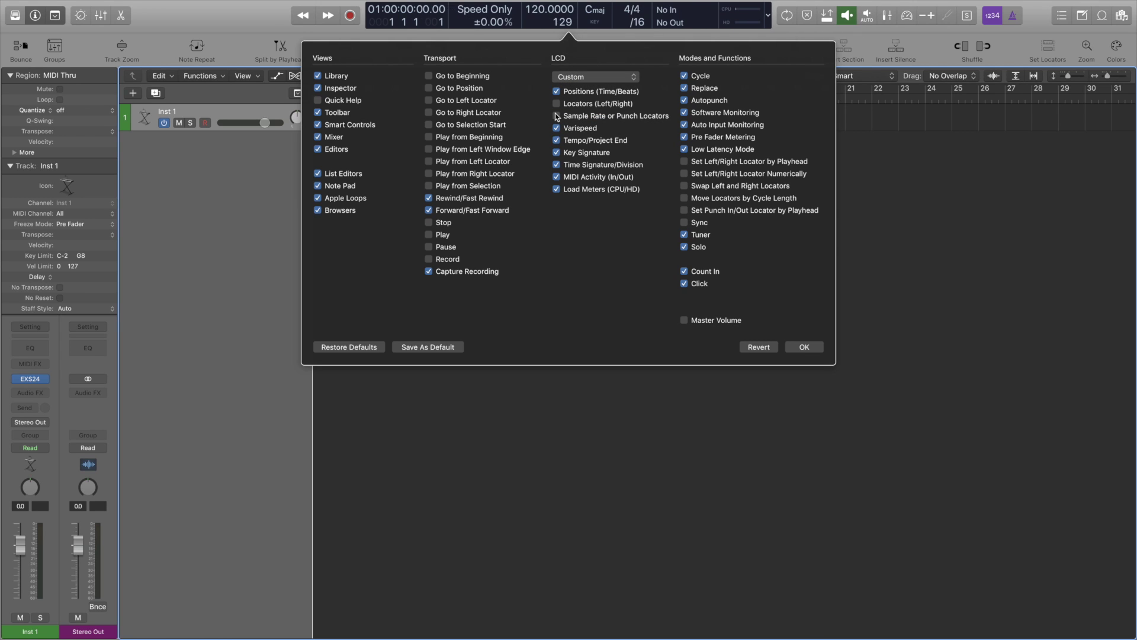
{"action": "left_click", "coordinate": [557, 116]}
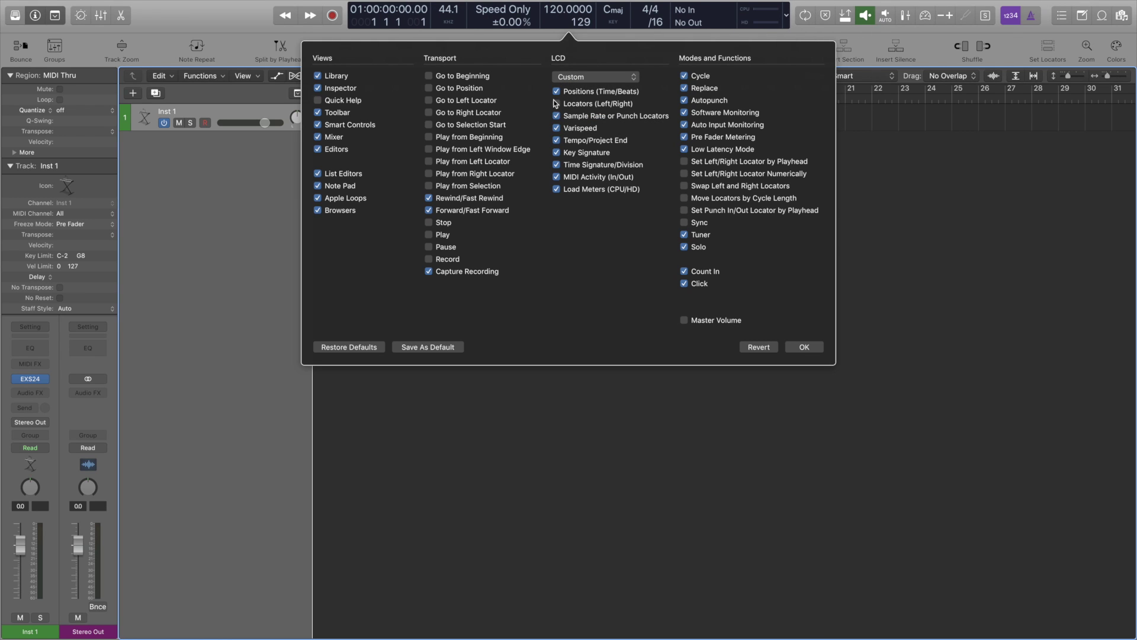
{"action": "left_click", "coordinate": [557, 103]}
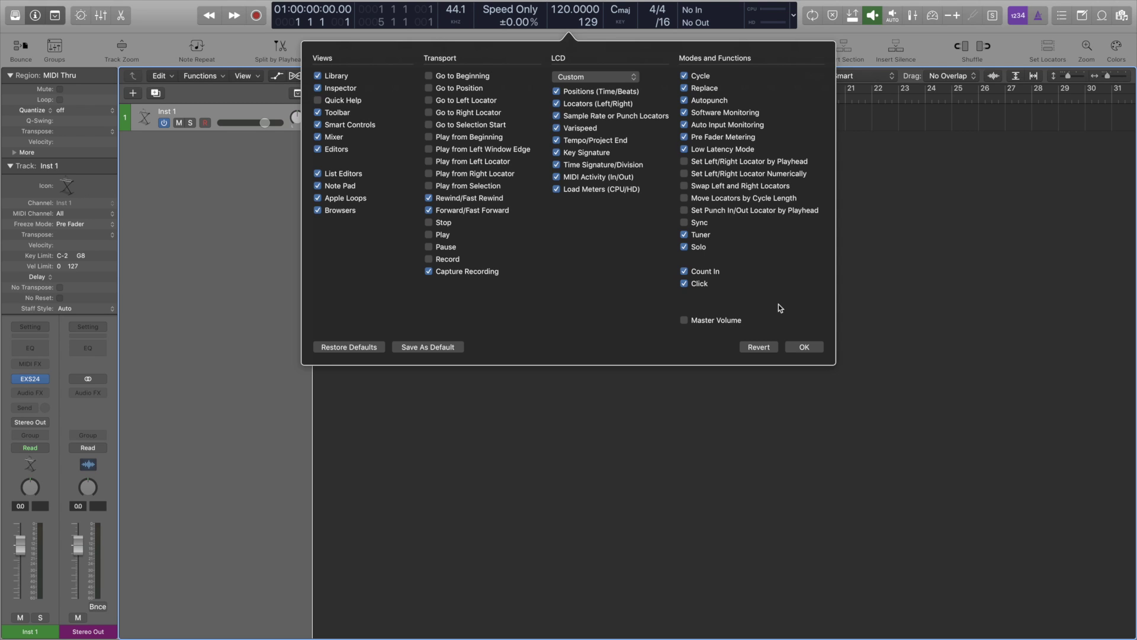
{"action": "left_click", "coordinate": [804, 347]}
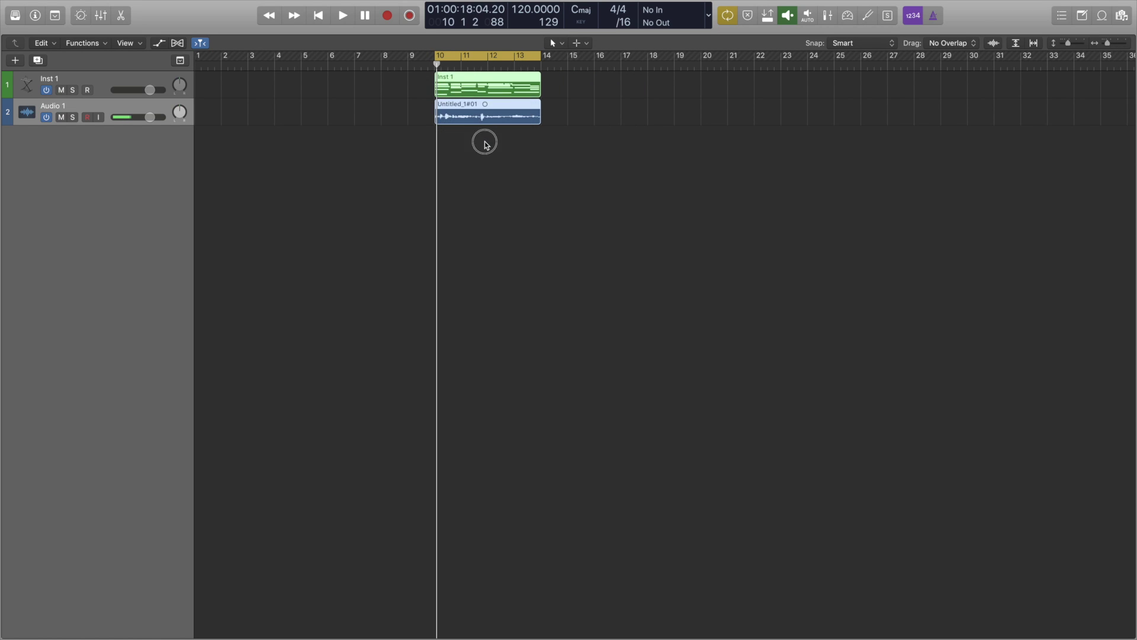
Add a fade-out to the Untitled_1#01 region and trim its end.
{"action": "left_click", "coordinate": [554, 98]}
{"action": "left_click_drag", "start_coordinate": [540, 104], "coordinate": [613, 90]}
{"action": "left_click", "coordinate": [537, 117]}
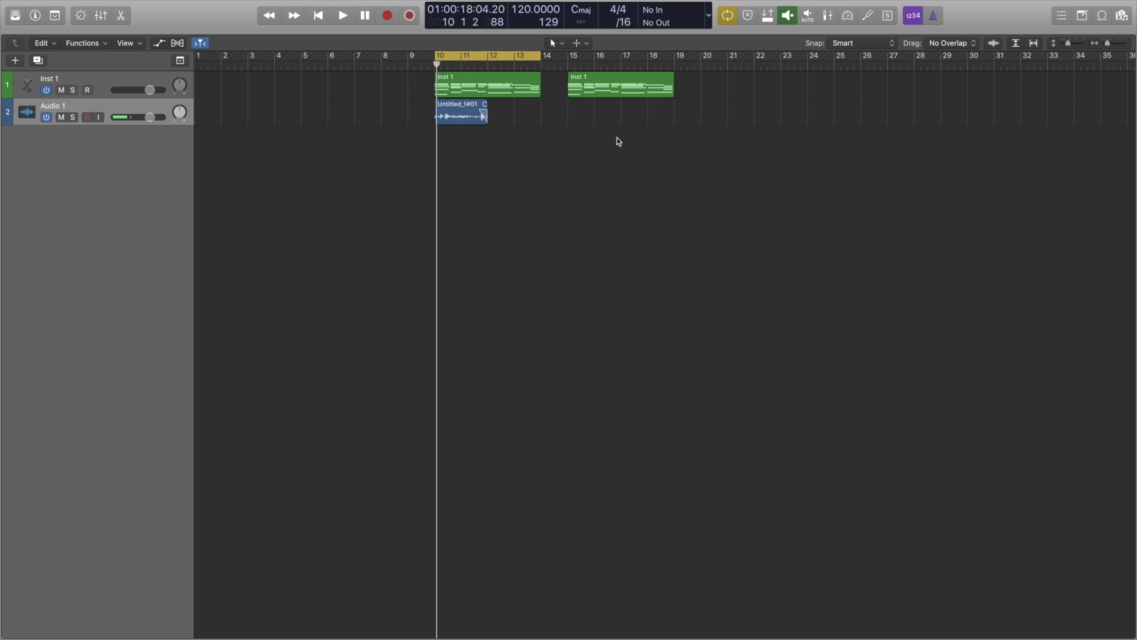
Switch Audio 1 to Flex Pitch and raise one detected note in Untitled_1#01 slightly.
{"action": "left_click", "coordinate": [178, 42]}
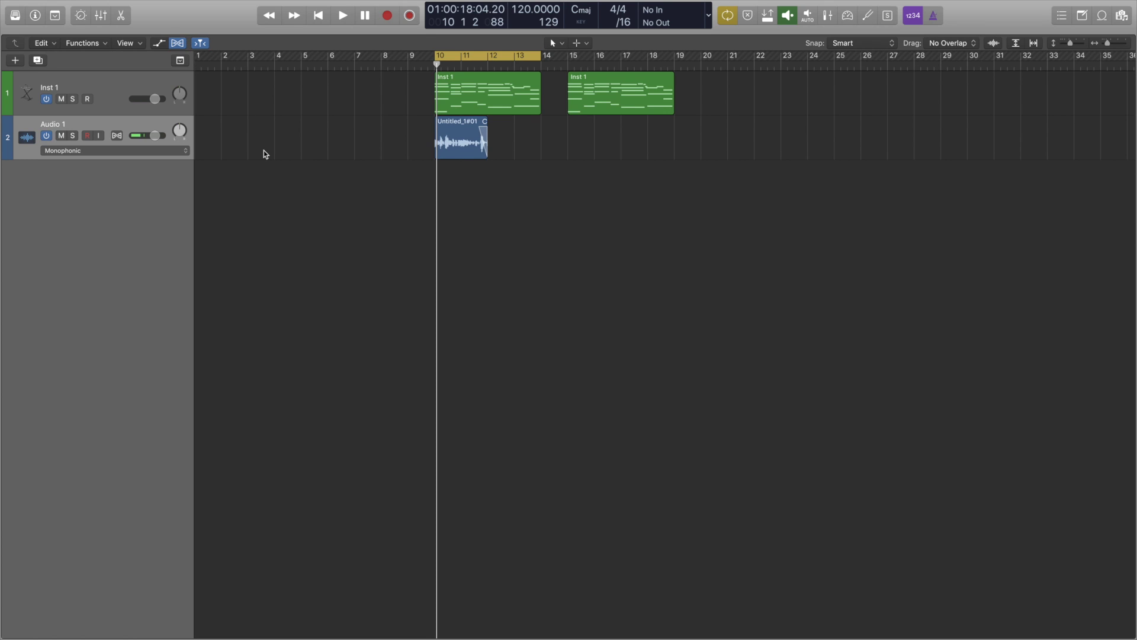
{"action": "key", "text": "a"}
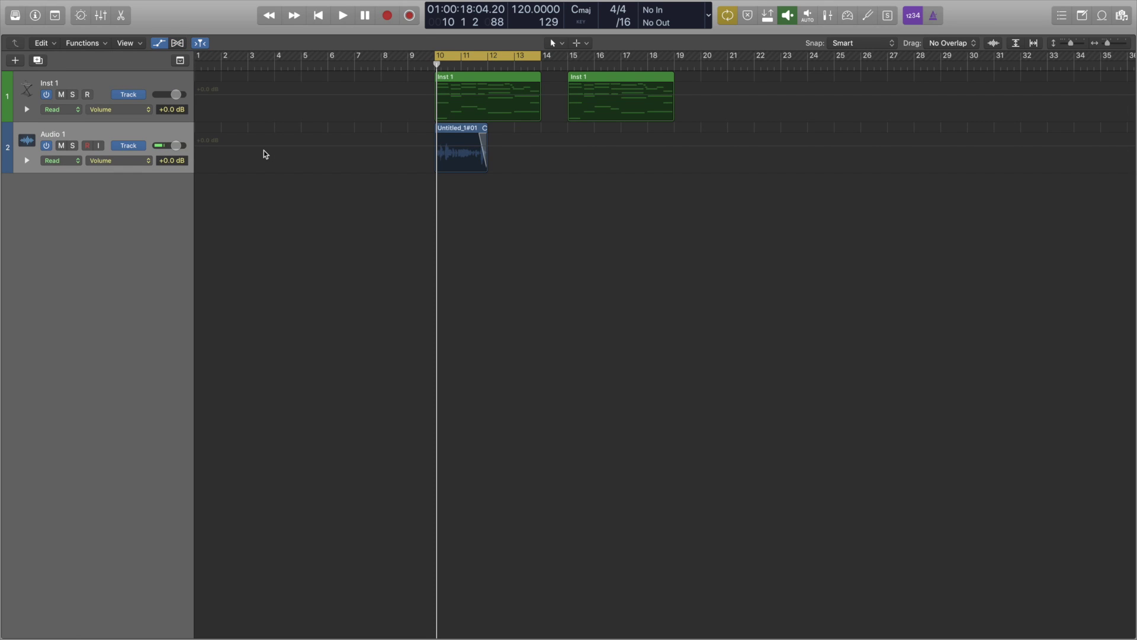
{"action": "key", "text": "a"}
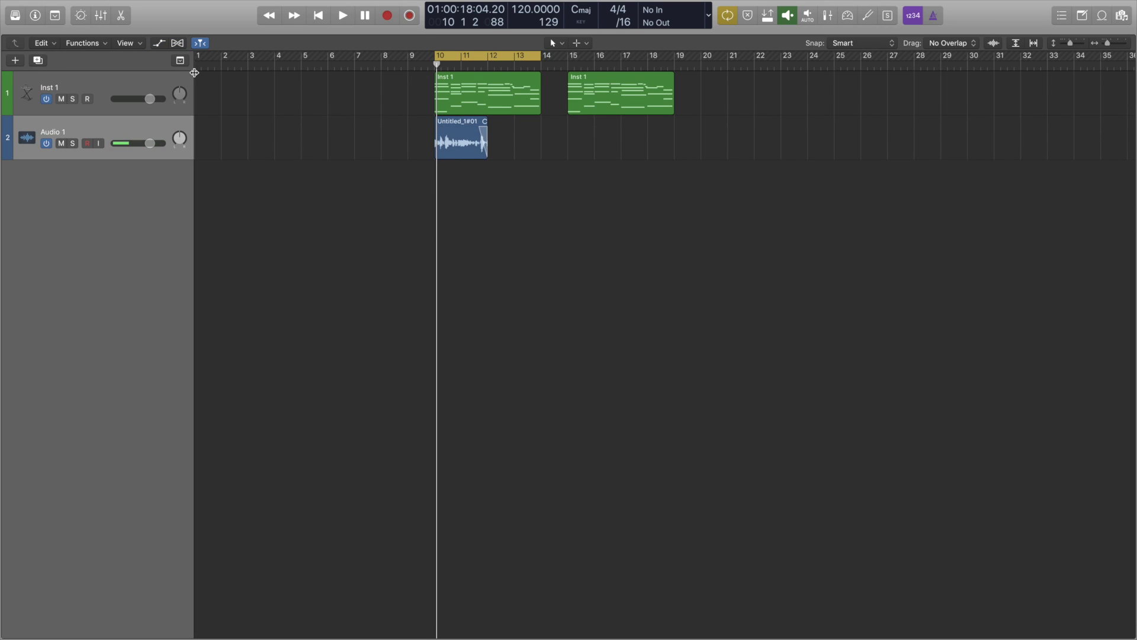
{"action": "left_click", "coordinate": [179, 45]}
{"action": "left_click", "coordinate": [129, 152]}
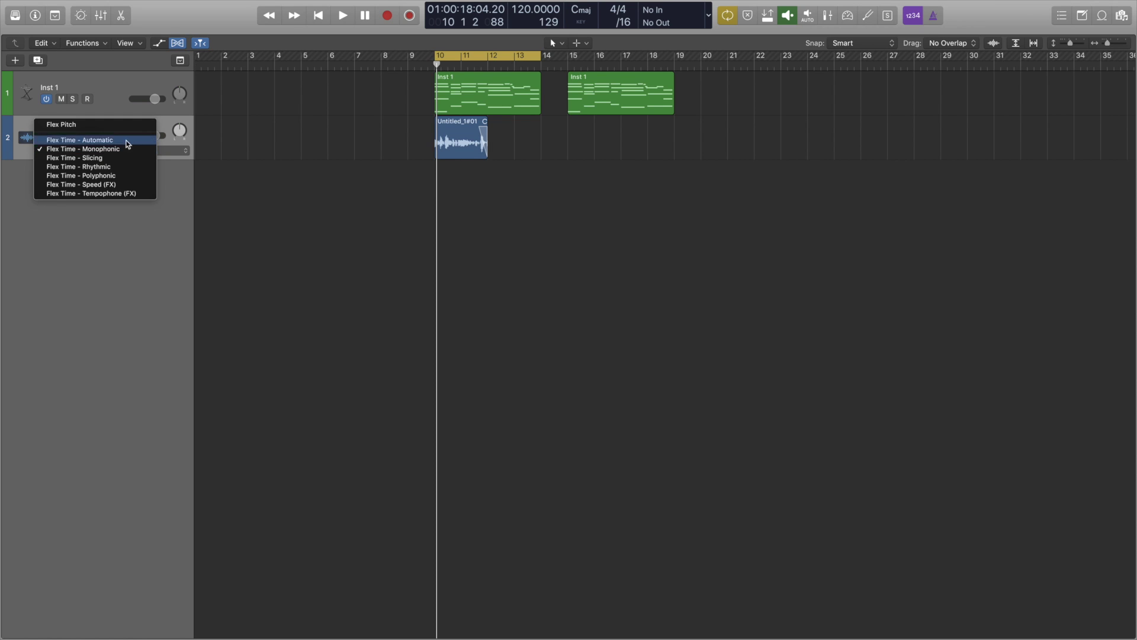
{"action": "left_click", "coordinate": [61, 124]}
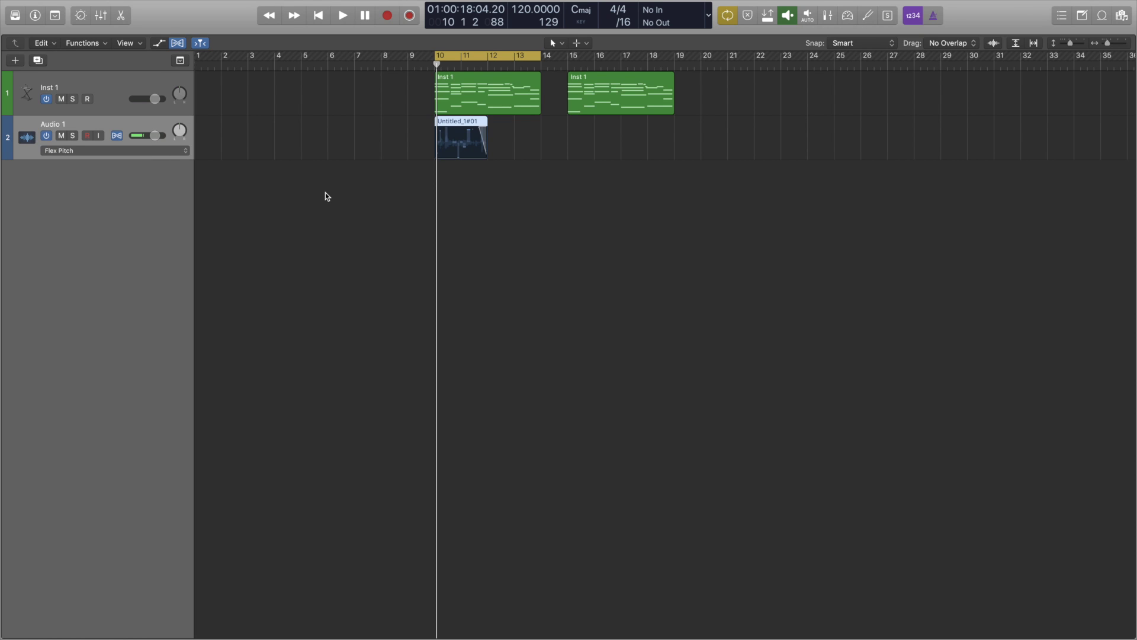
{"action": "key", "text": "z"}
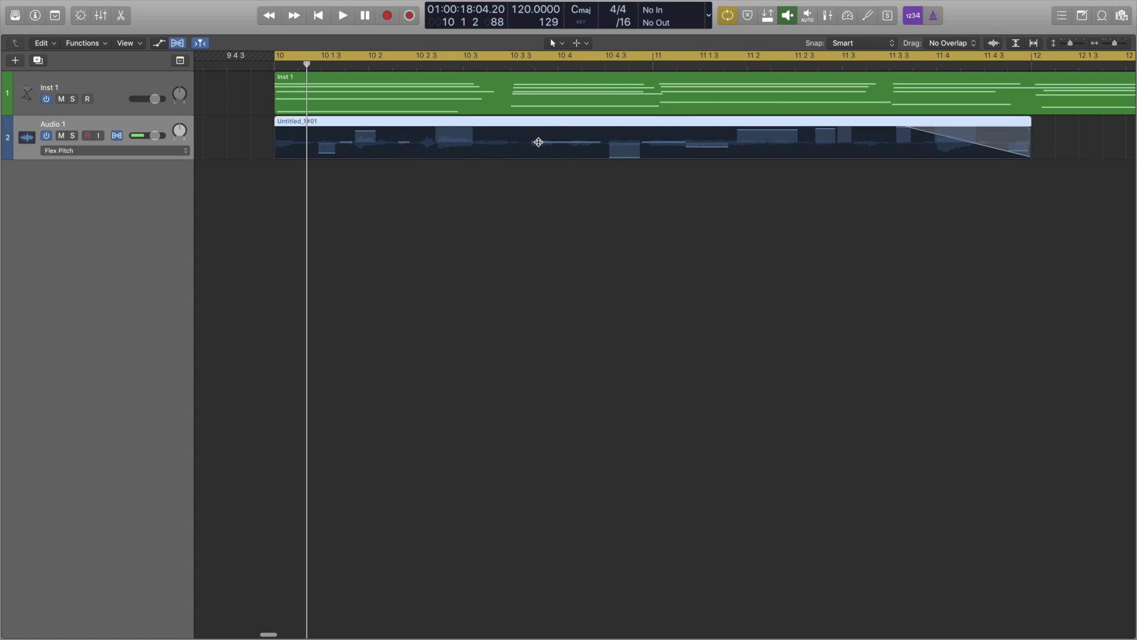
{"action": "left_click_drag", "start_coordinate": [538, 142], "coordinate": [537, 136]}
Add volume automation points and pull a short passage of Untitled_1#01 down.
{"action": "key", "text": "a"}
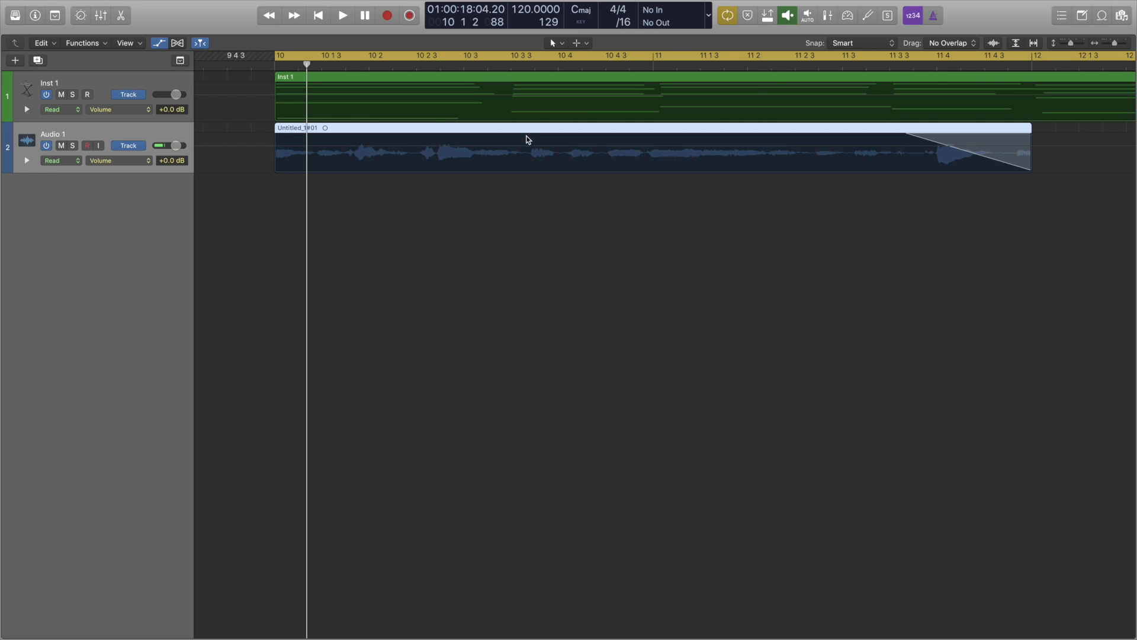
{"action": "left_click", "coordinate": [341, 148]}
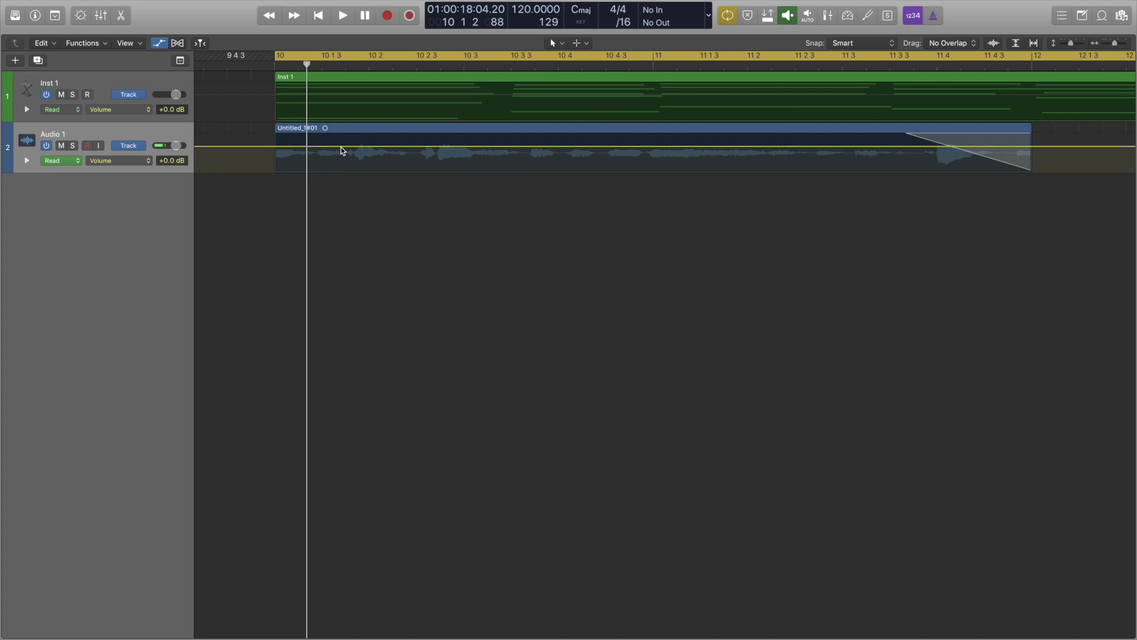
{"action": "left_click", "coordinate": [341, 146]}
{"action": "left_click_drag", "start_coordinate": [428, 157], "coordinate": [468, 157]}
{"action": "left_click", "coordinate": [471, 142]}
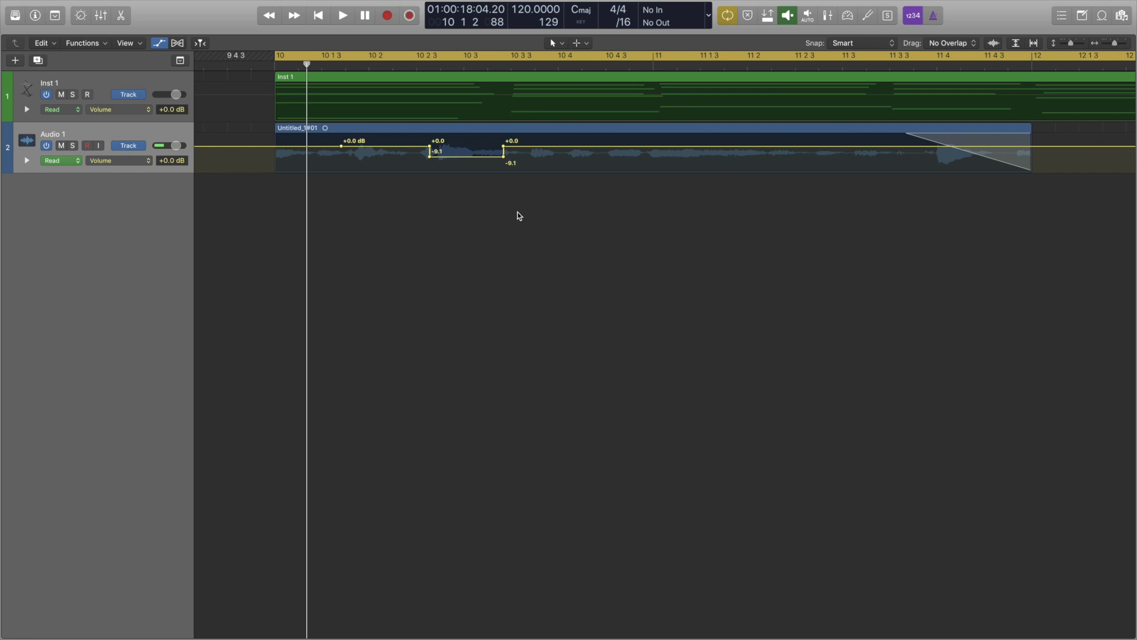
{"action": "key", "text": "a"}
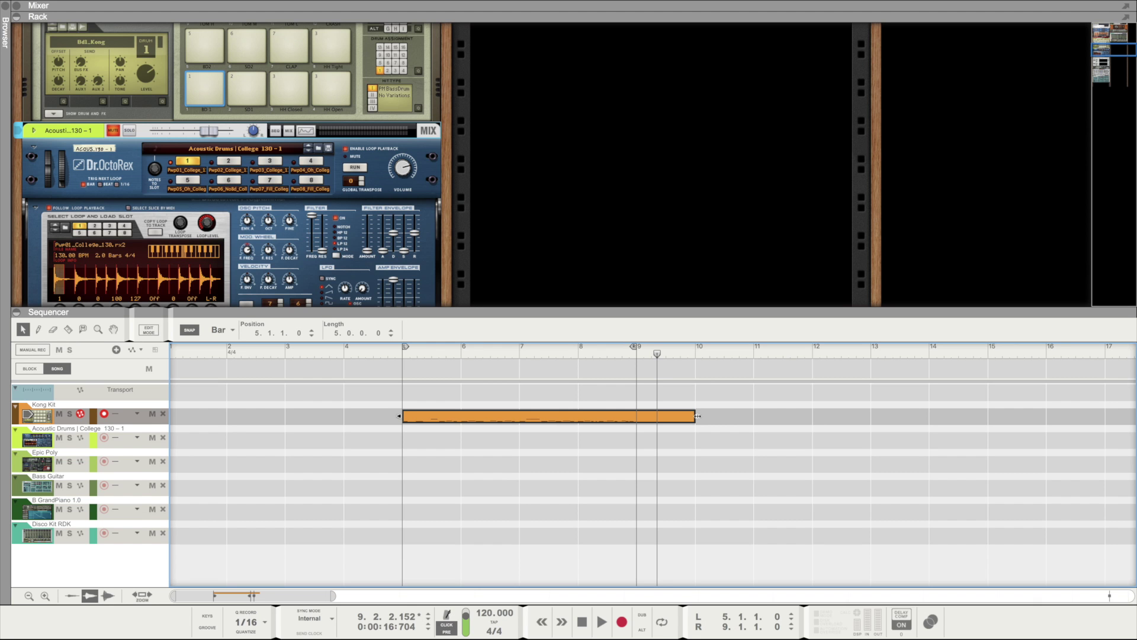
Trim the Kong Kit clip to end at bar 9 and split it at bars 7, 8 and 6.
{"action": "left_click_drag", "start_coordinate": [693, 417], "coordinate": [635, 419]}
{"action": "left_click", "coordinate": [520, 350]}
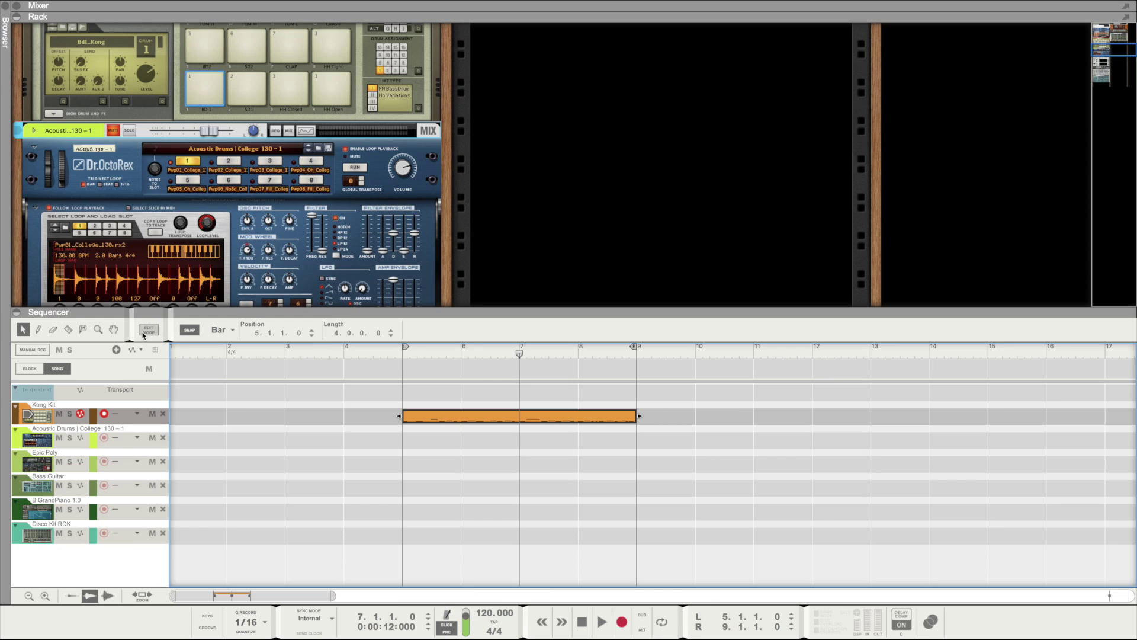
{"action": "left_click", "coordinate": [69, 332]}
{"action": "left_click", "coordinate": [524, 415]}
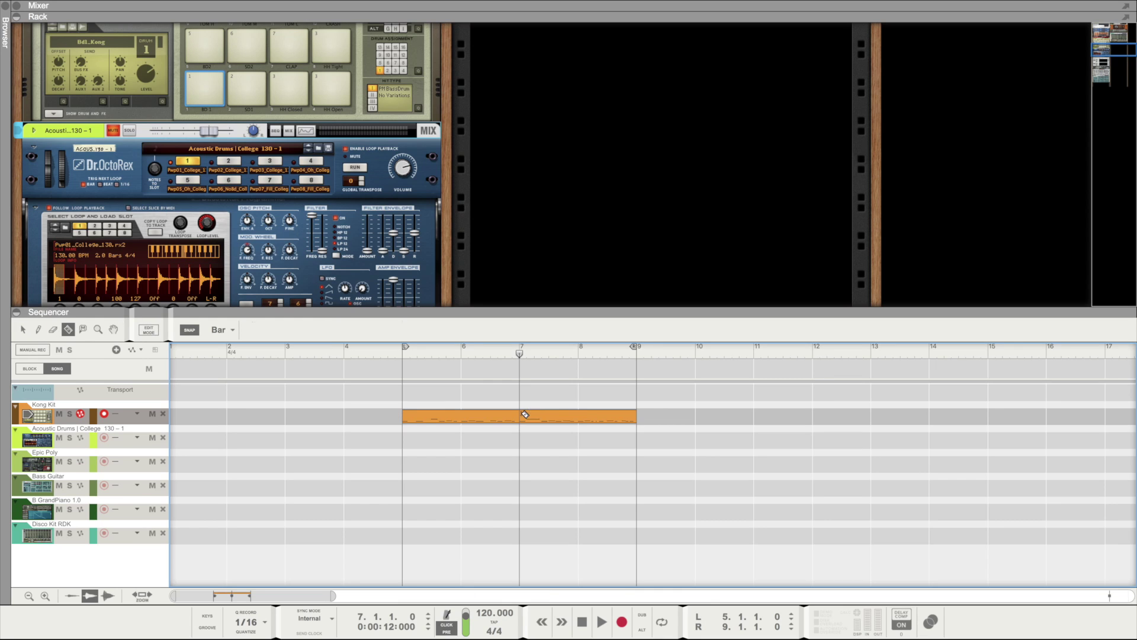
{"action": "left_click", "coordinate": [577, 418]}
{"action": "left_click", "coordinate": [463, 416]}
Refine snap to quarter notes, split at bar 5 beat 4, then set snap to 1/8.
{"action": "key", "text": "ctrl+3"}
{"action": "left_click", "coordinate": [444, 417]}
{"action": "left_click", "coordinate": [223, 330]}
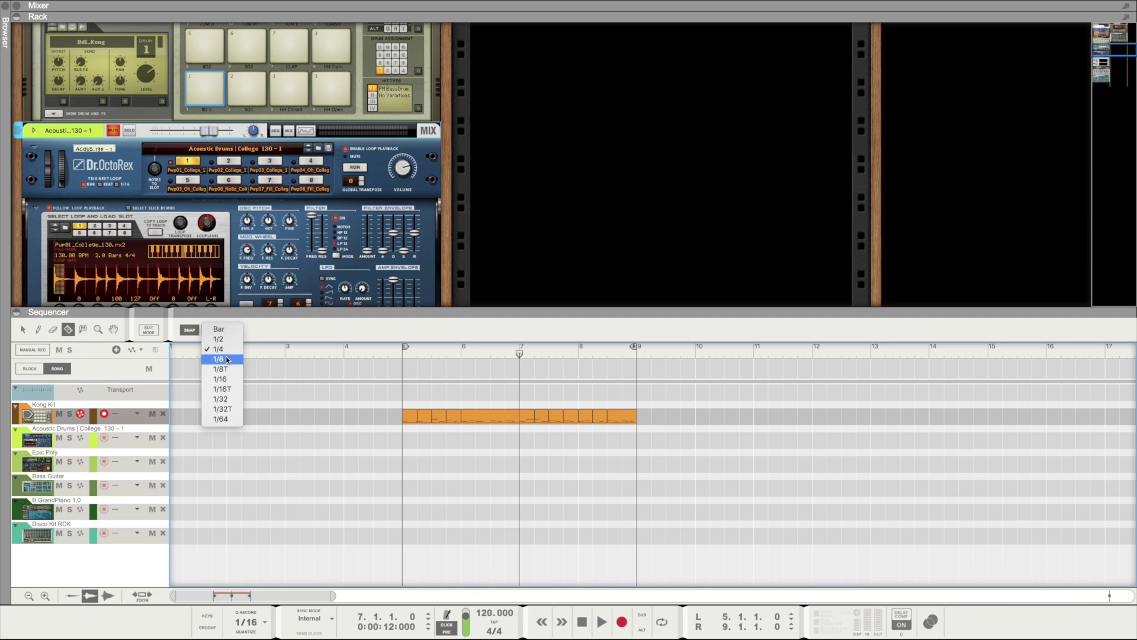
{"action": "left_click", "coordinate": [218, 349]}
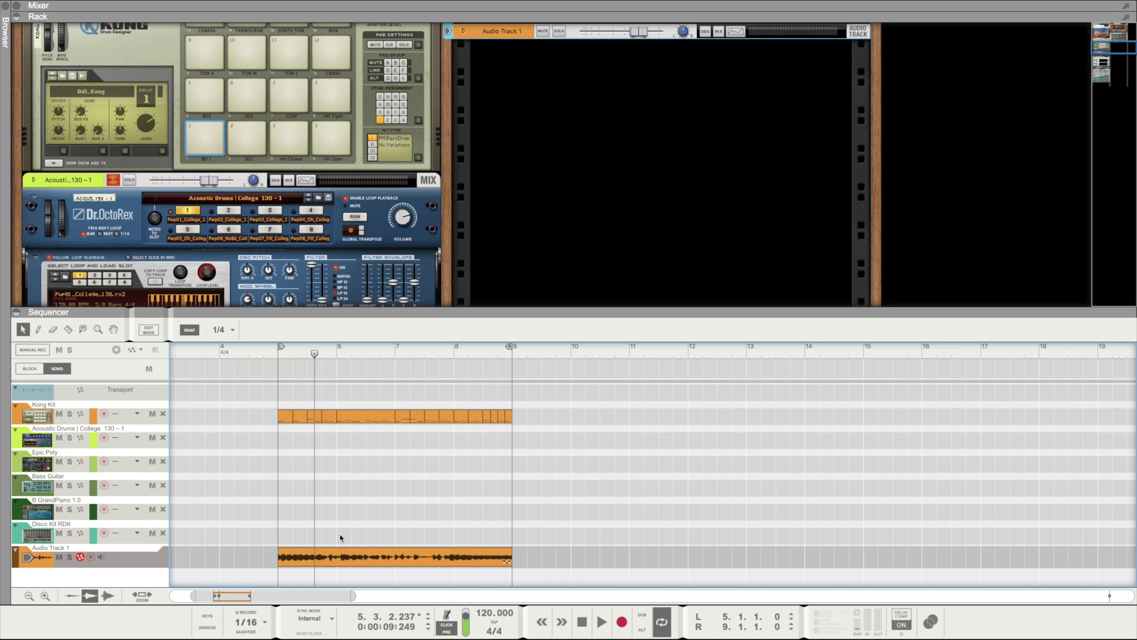
Open the Audio Track 1 clip in pitch editing and raise its first note from D2 to E2.
{"action": "scroll", "coordinate": [333, 559], "scroll_direction": "left", "scroll_amount": 1}
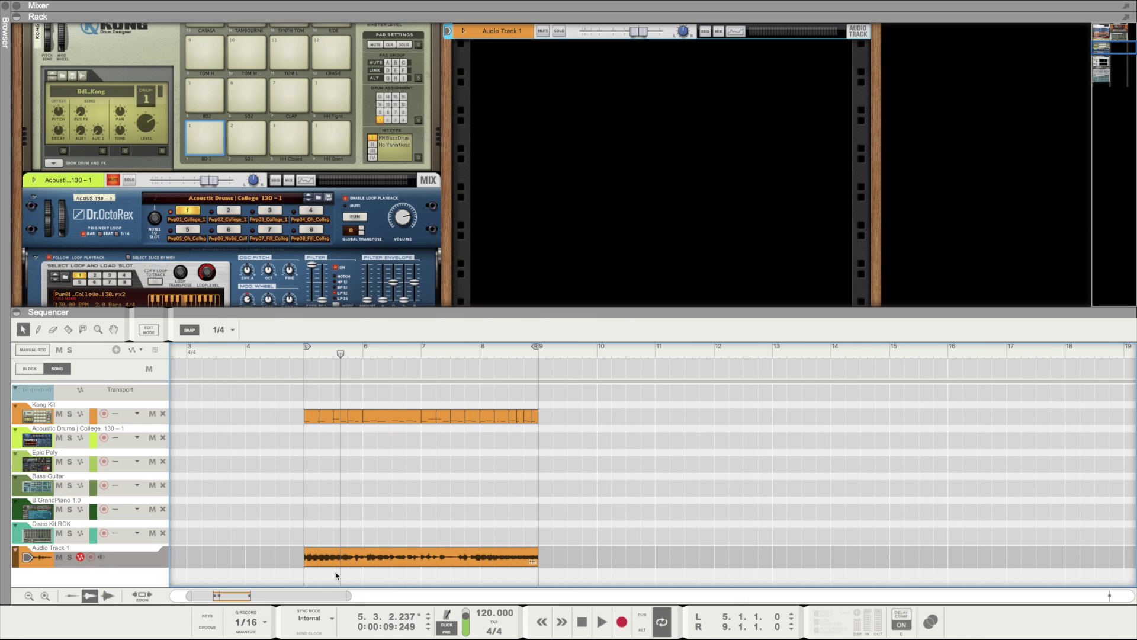
{"action": "left_click", "coordinate": [333, 559]}
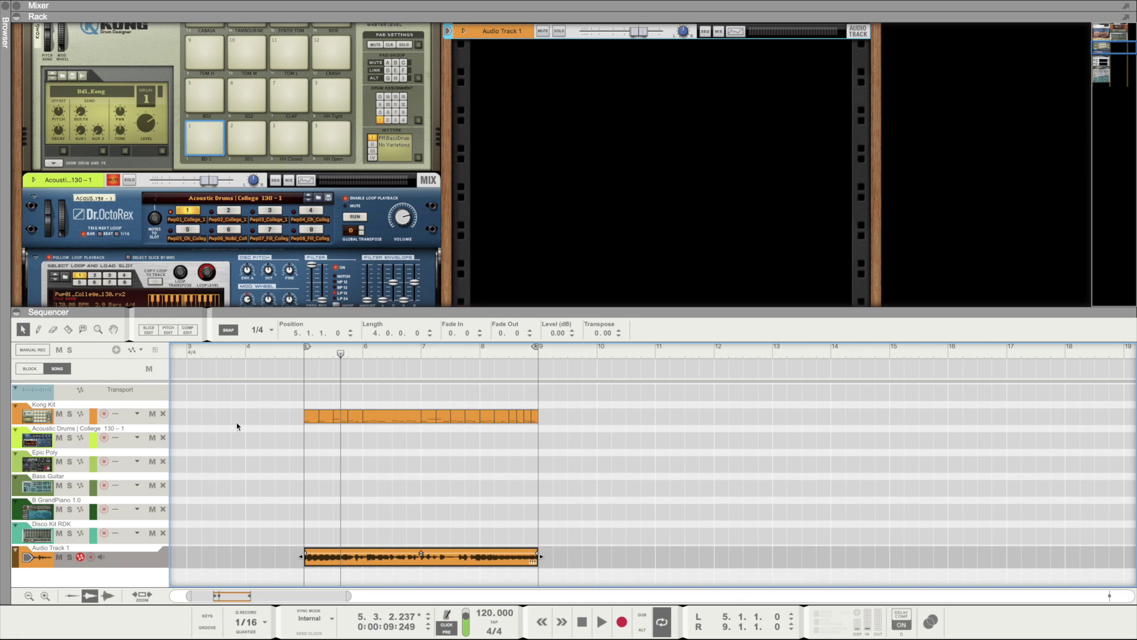
{"action": "left_click", "coordinate": [147, 332]}
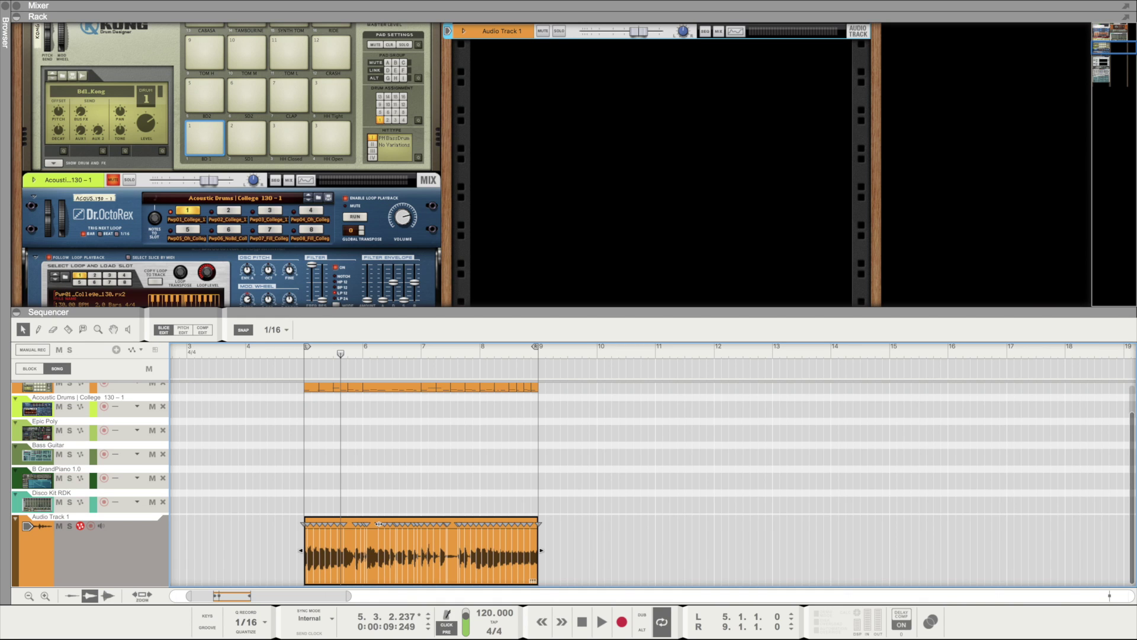
{"action": "double_click", "coordinate": [375, 553]}
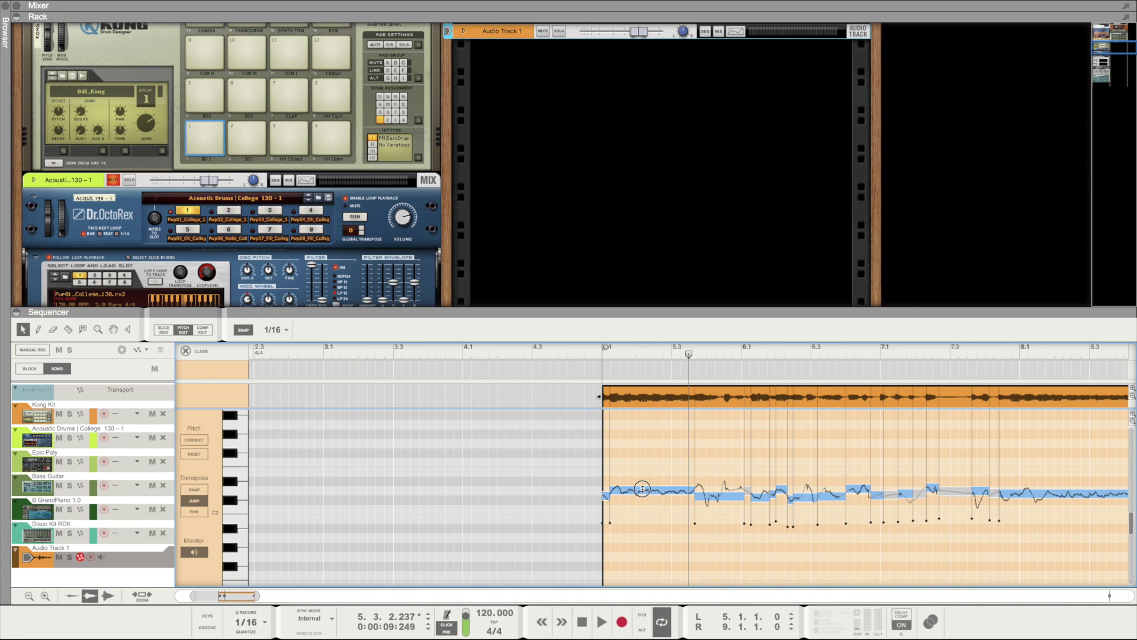
{"action": "left_click", "coordinate": [639, 491]}
{"action": "mouse_move", "coordinate": [640, 476]}
{"action": "left_mouse_down"}
{"action": "mouse_move", "coordinate": [640, 459]}
{"action": "mouse_move", "coordinate": [637, 476]}
{"action": "left_mouse_up"}
Make Take 5 the audible take in comp view and return to the arrangement.
{"action": "key", "text": "ctrl+e"}
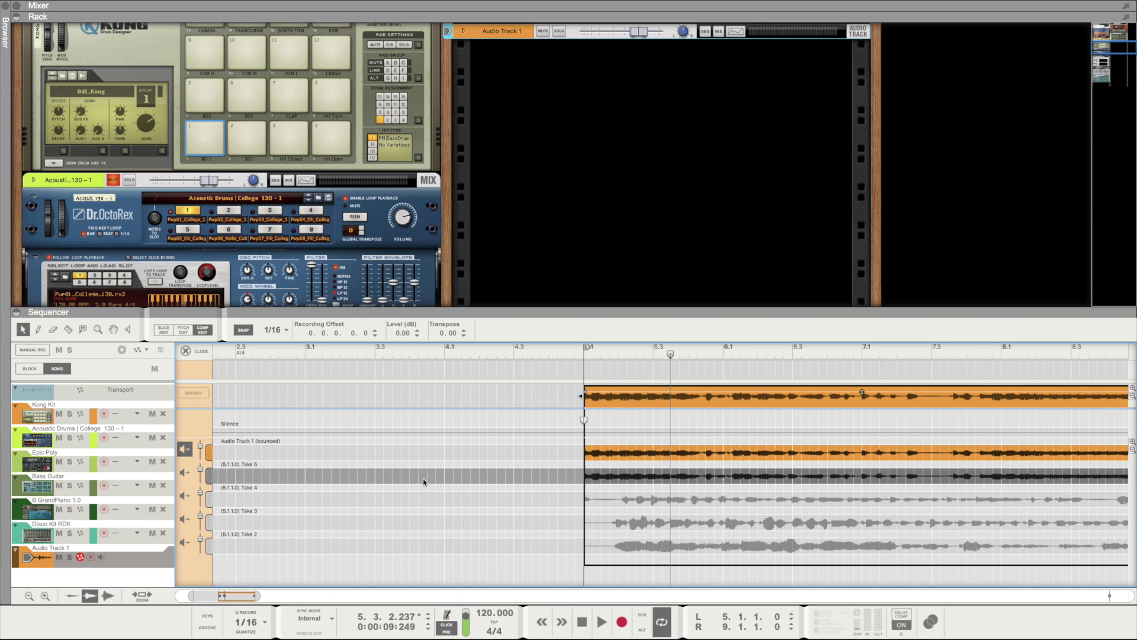
{"action": "left_click", "coordinate": [185, 472]}
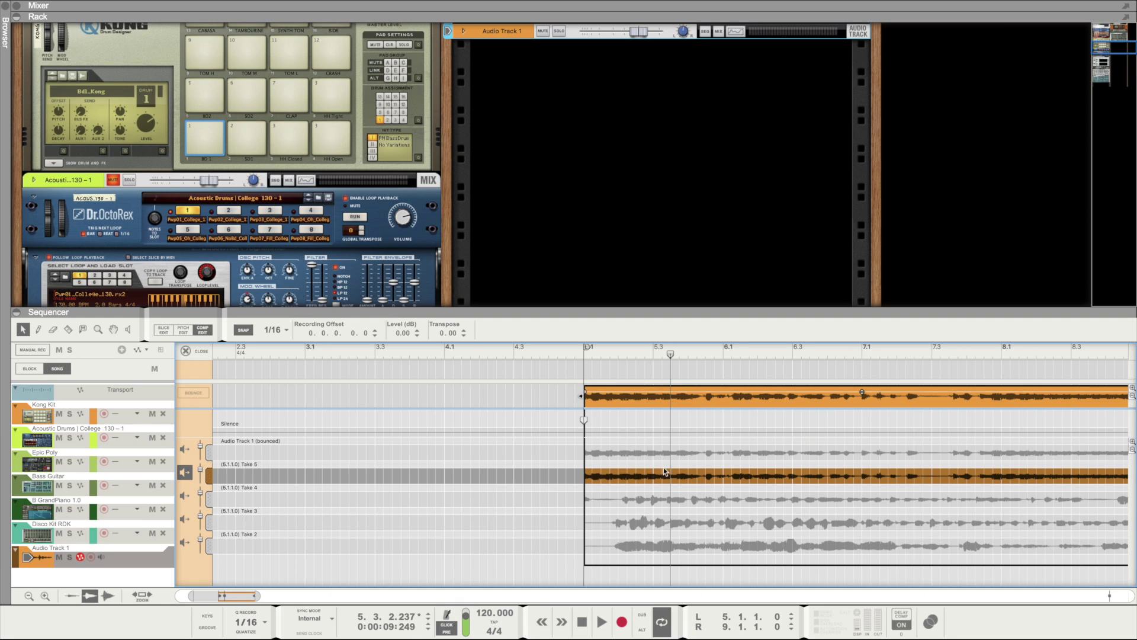
{"action": "key", "text": "ctrl+e"}
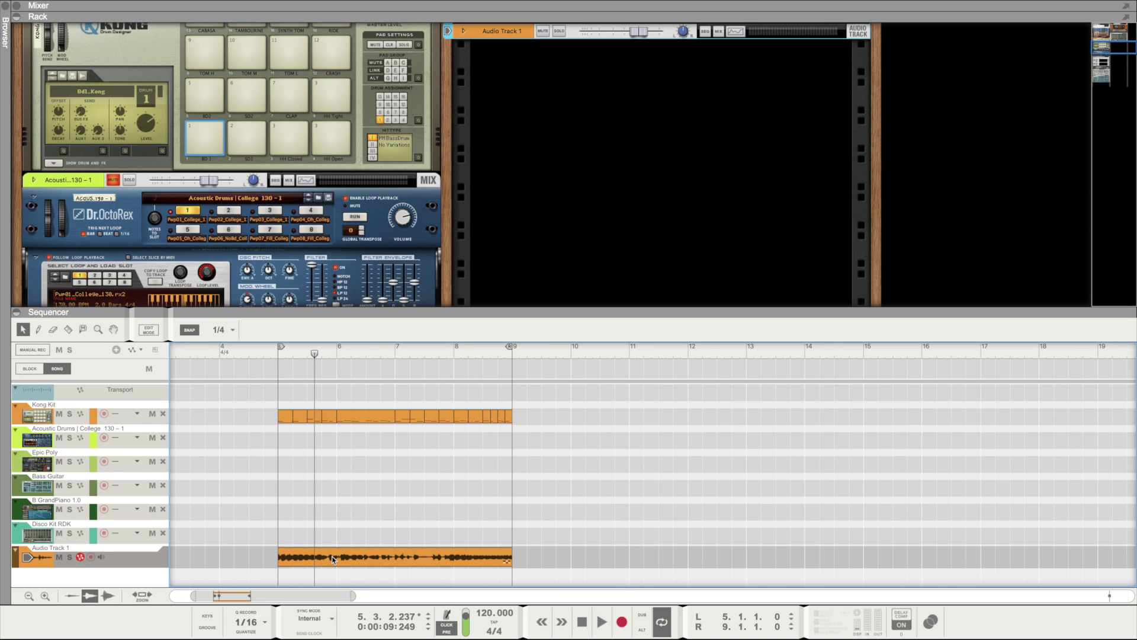
Reopen the clip, view its pitch and slice editing modes, enlarge the editor, then close it.
{"action": "double_click", "coordinate": [333, 559]}
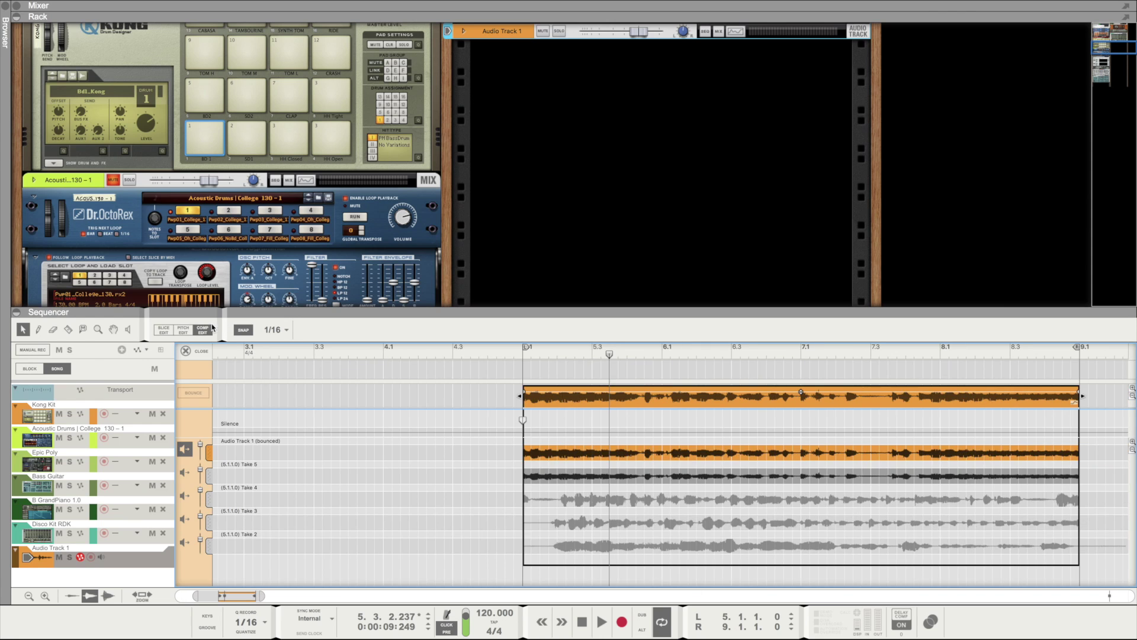
{"action": "left_click", "coordinate": [184, 329]}
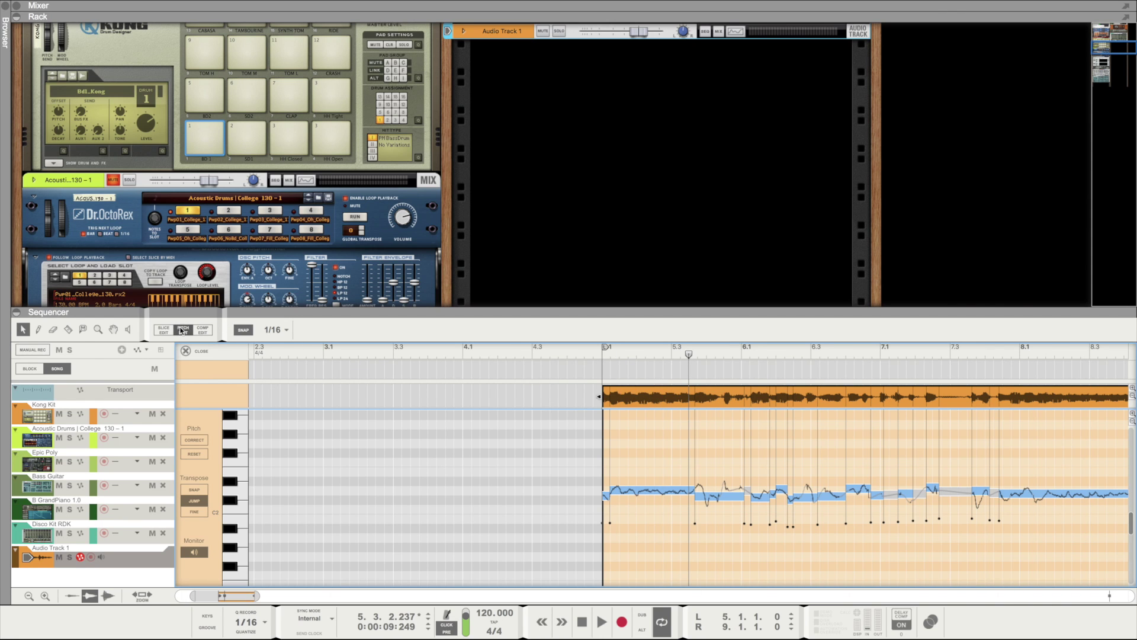
{"action": "left_click", "coordinate": [164, 331]}
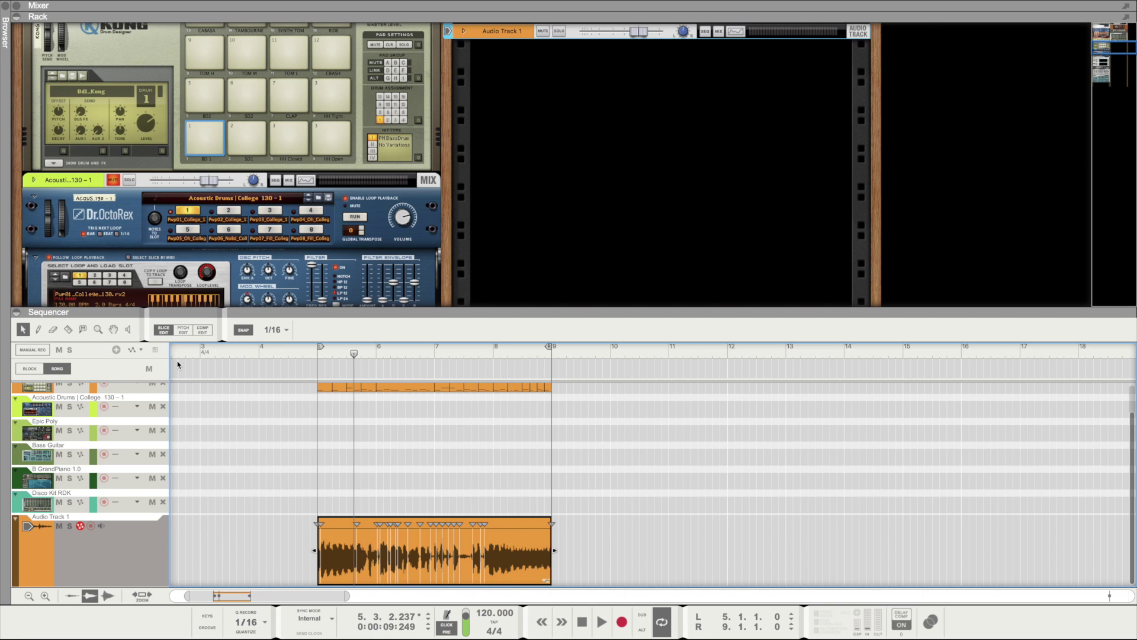
{"action": "left_click", "coordinate": [164, 330]}
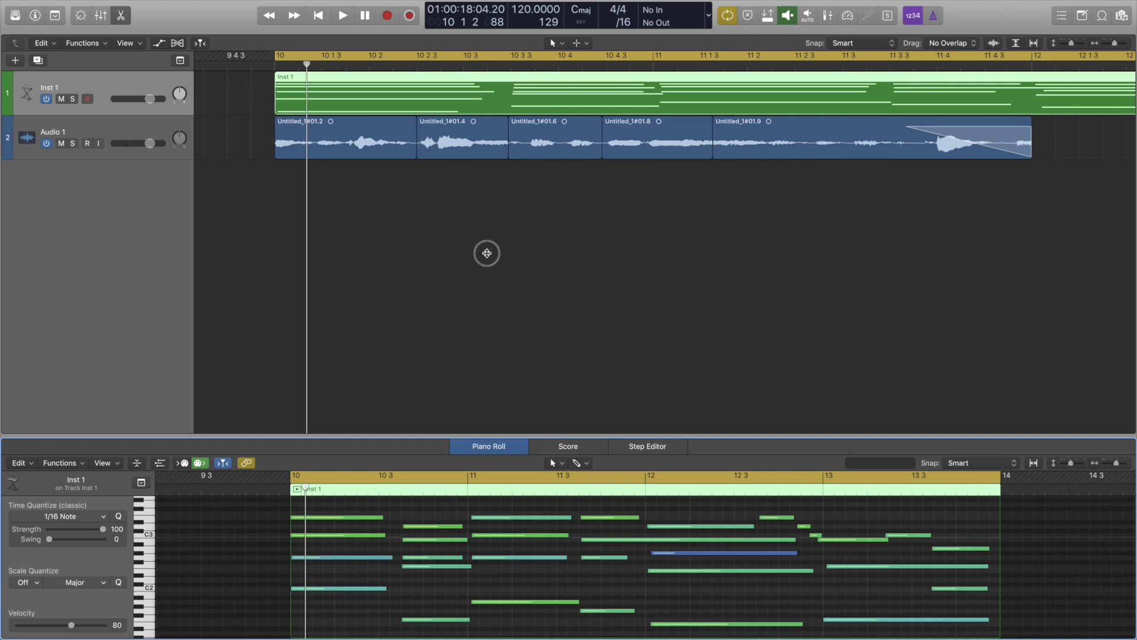
{"action": "left_click_drag", "start_coordinate": [487, 253], "coordinate": [496, 136]}
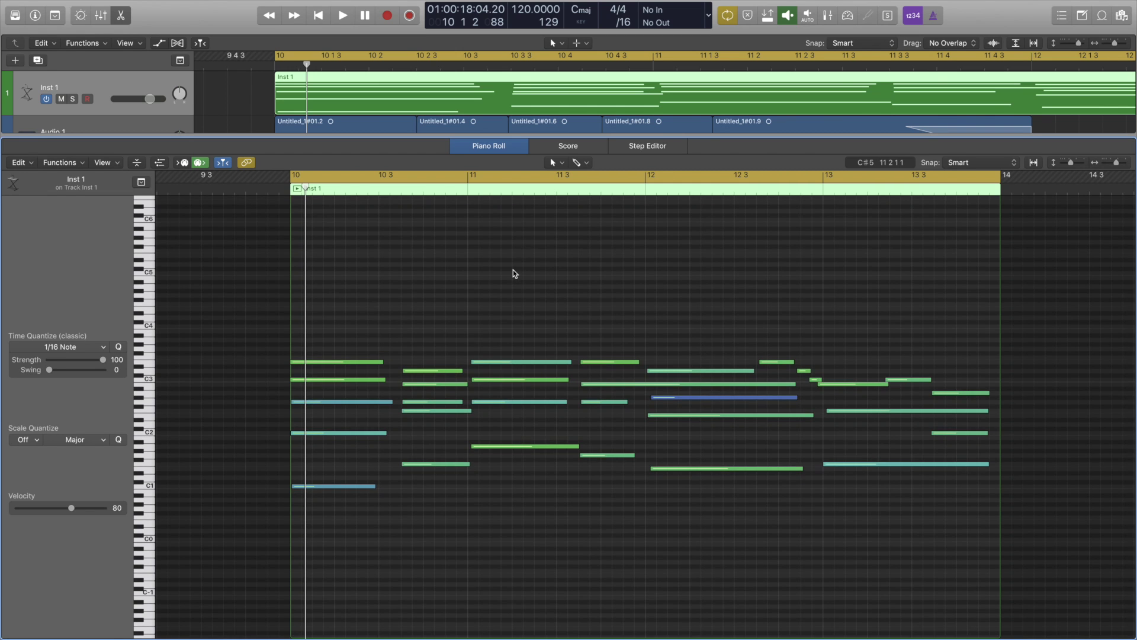
{"action": "key", "text": "e"}
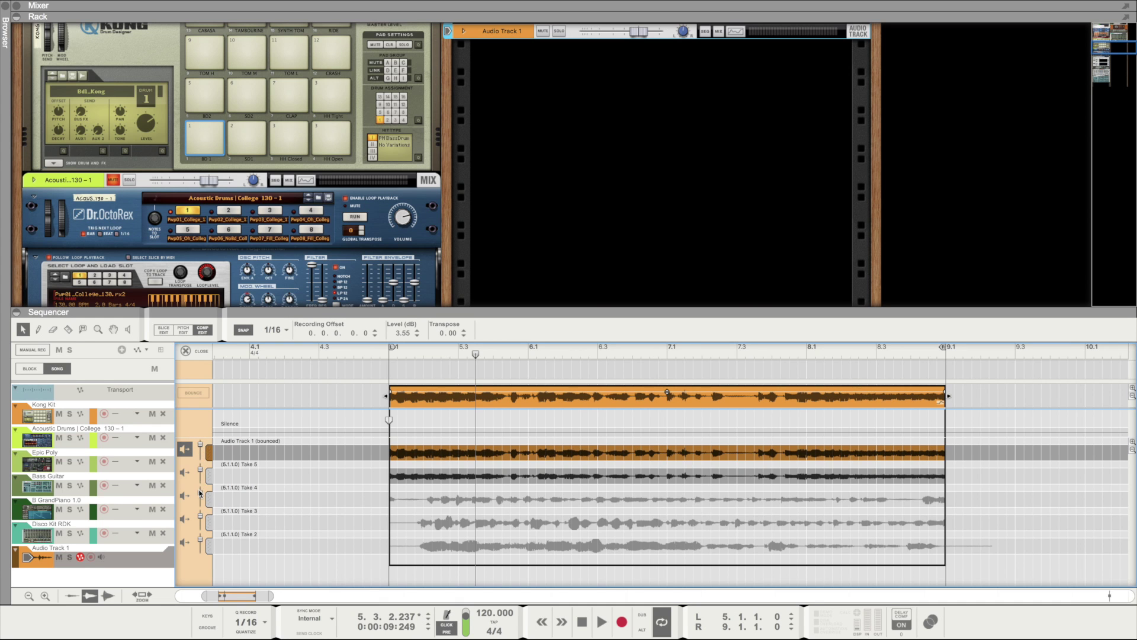
Drag Take 4's lane level fader upward in Comp Edit.
{"action": "left_click_drag", "start_coordinate": [200, 492], "coordinate": [199, 490]}
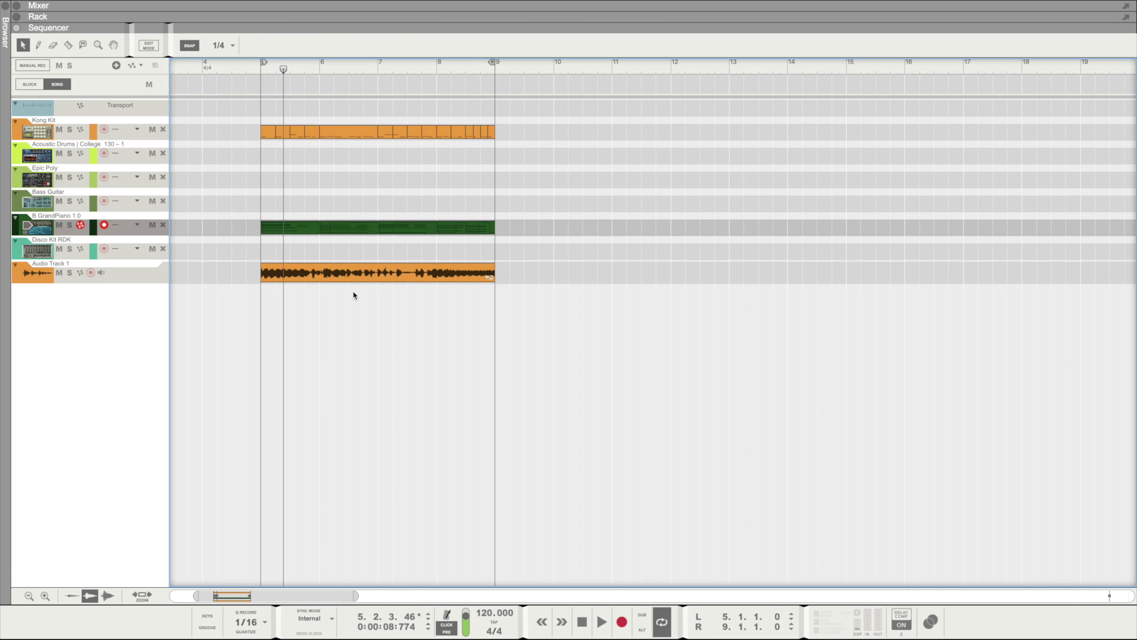
Return the song position to bar 5, open the B GrandPiano clip, select all its notes, and exit the editor.
{"action": "key", "text": "KP_0"}
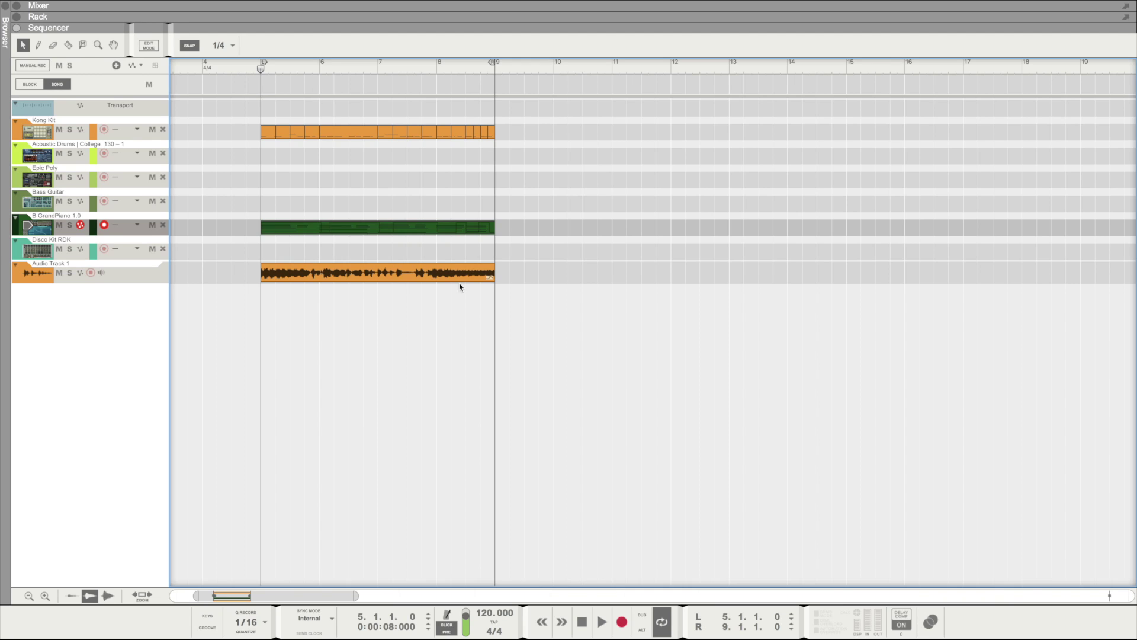
{"action": "left_click", "coordinate": [386, 228]}
{"action": "left_click", "coordinate": [384, 305]}
{"action": "double_click", "coordinate": [375, 229]}
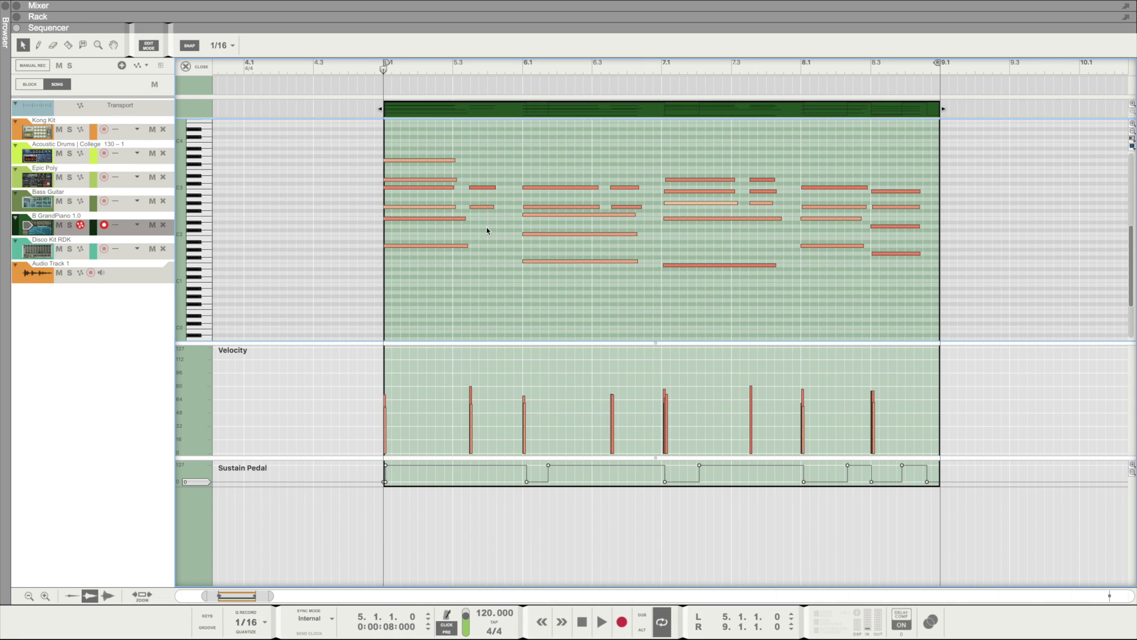
{"action": "key", "text": "ctrl+a"}
{"action": "key", "text": "ctrl+e"}
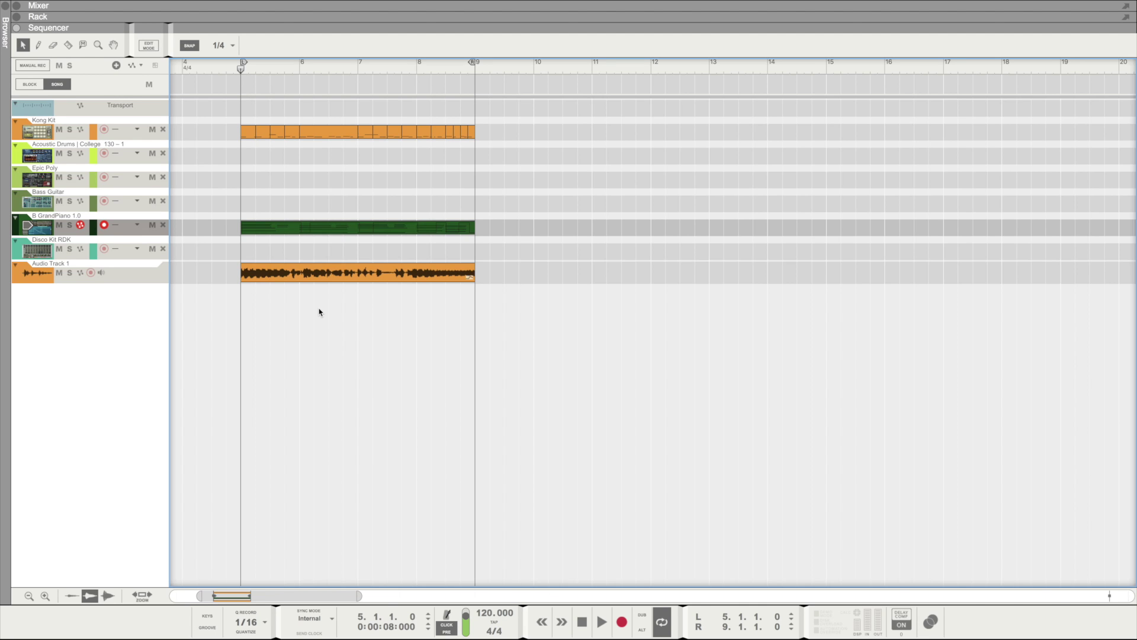
Reverse the Audio Track 1 vocal clip.
{"action": "left_click", "coordinate": [351, 271]}
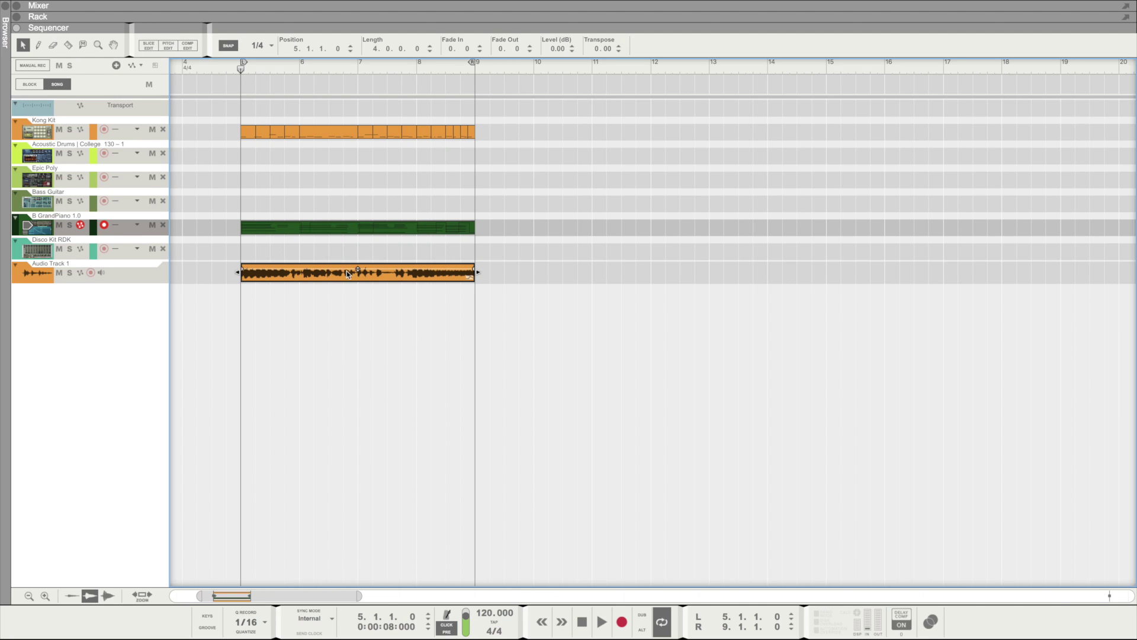
{"action": "right_click", "coordinate": [344, 272]}
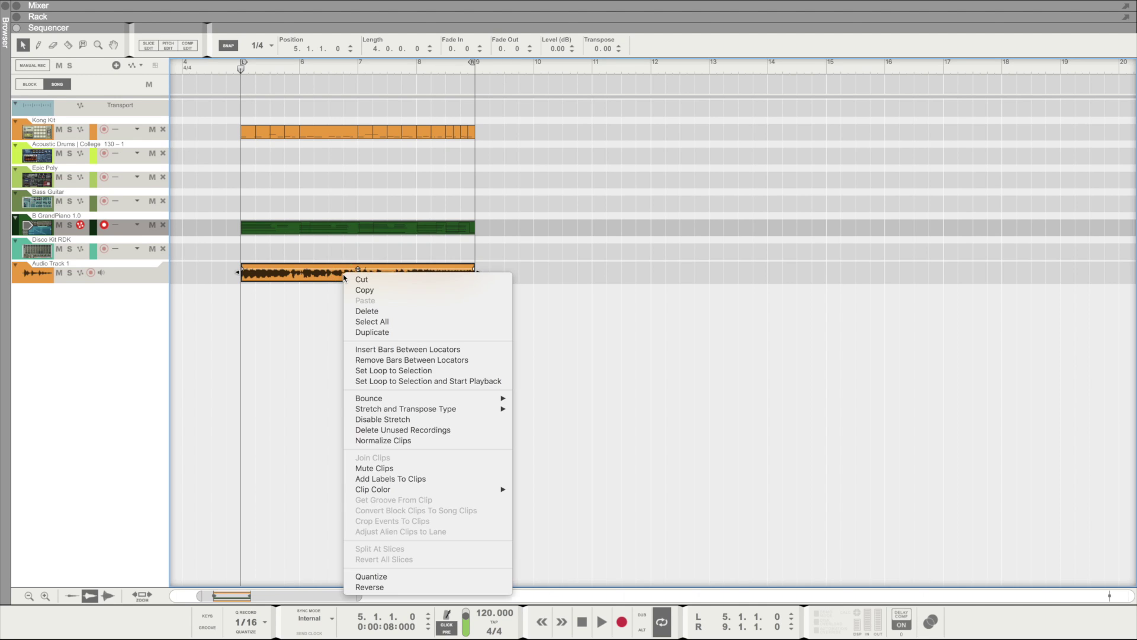
{"action": "left_click", "coordinate": [373, 588]}
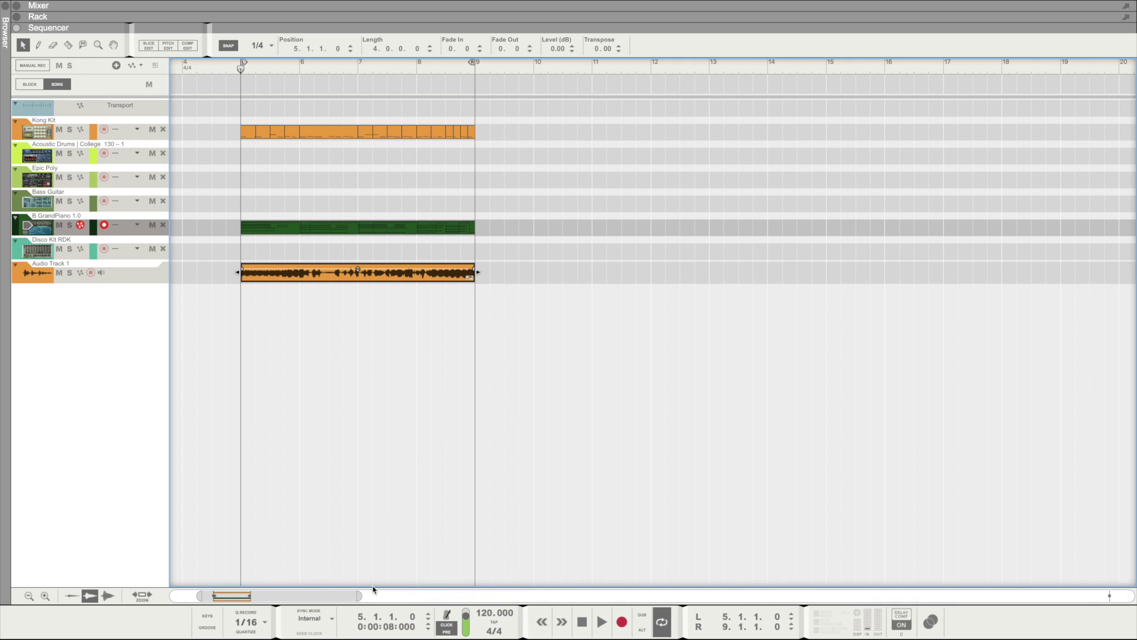
Reverse the B GrandPiano MIDI clip and deselect it.
{"action": "left_click", "coordinate": [374, 229]}
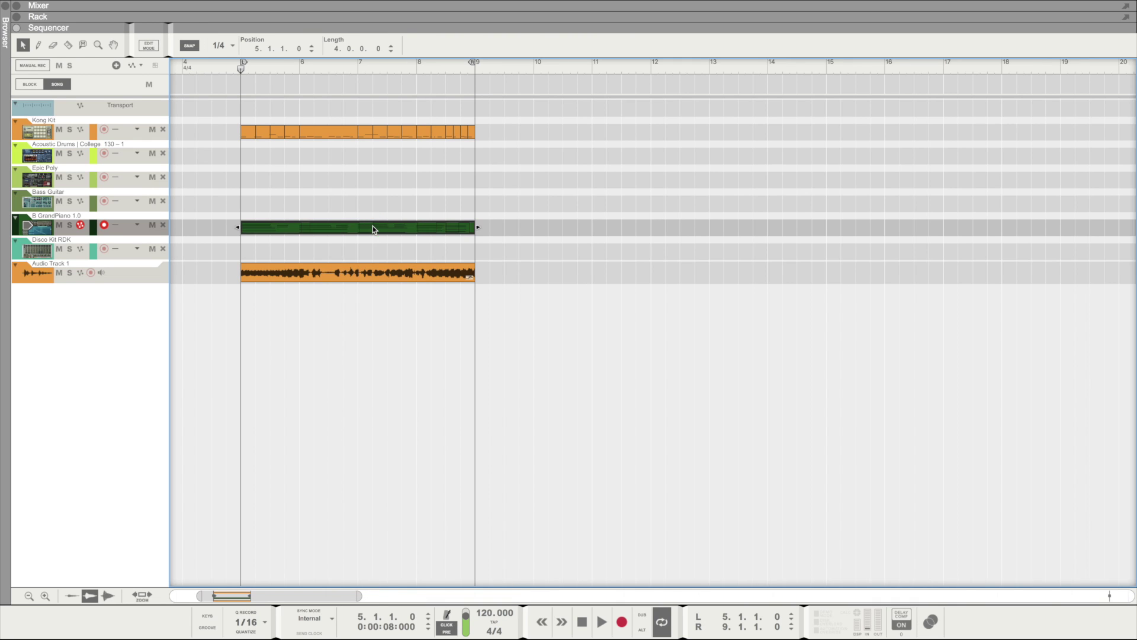
{"action": "right_click", "coordinate": [378, 227]}
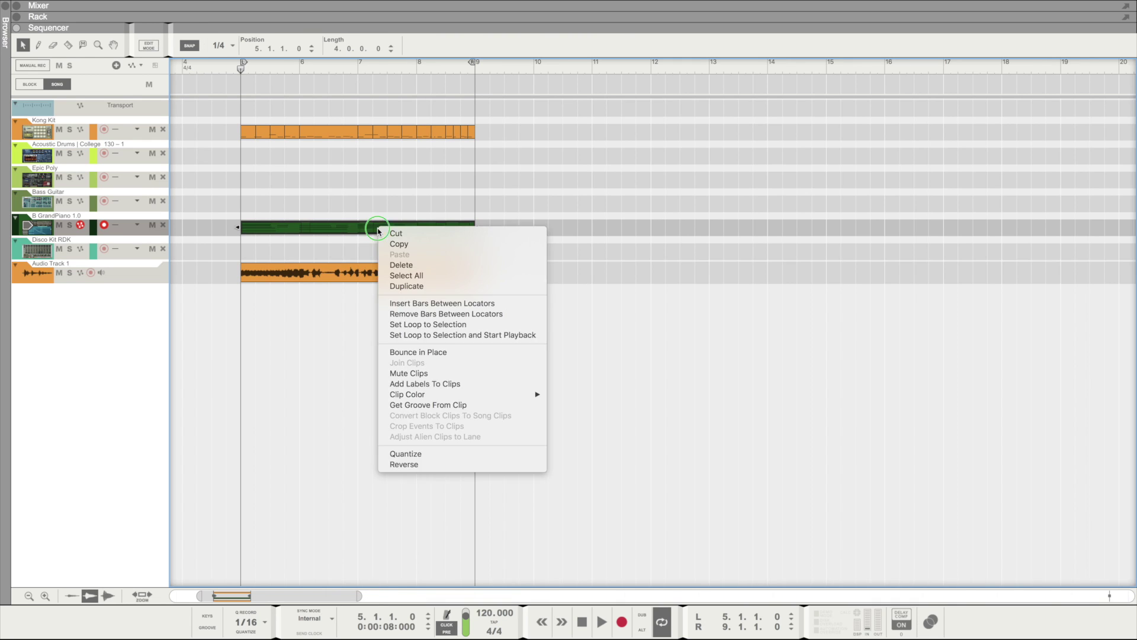
{"action": "left_click", "coordinate": [405, 465]}
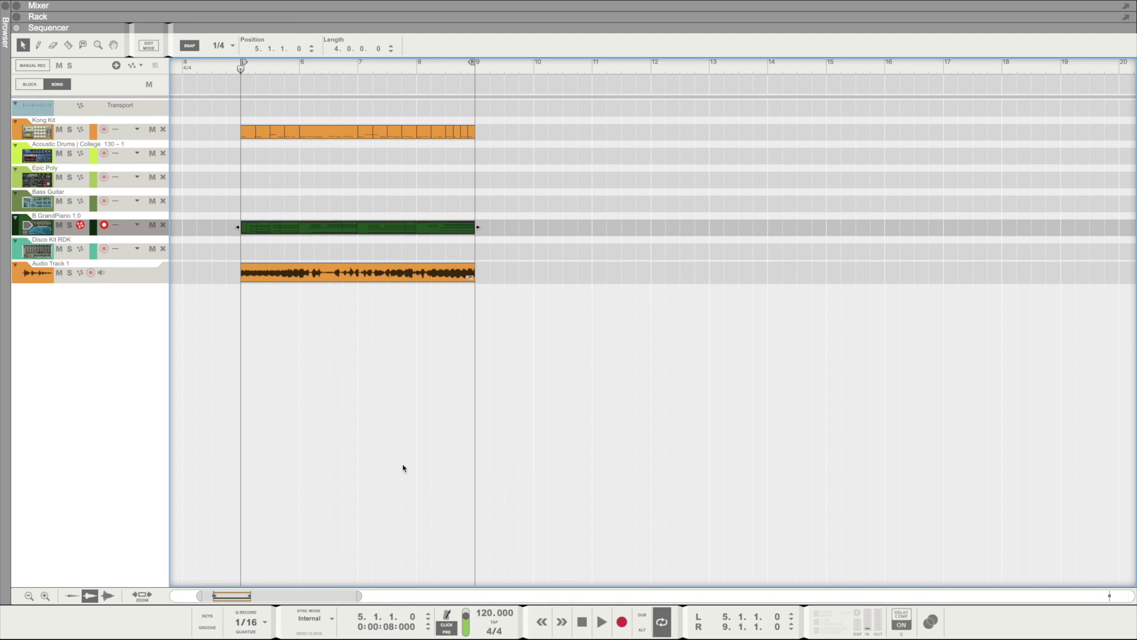
{"action": "left_click", "coordinate": [404, 468]}
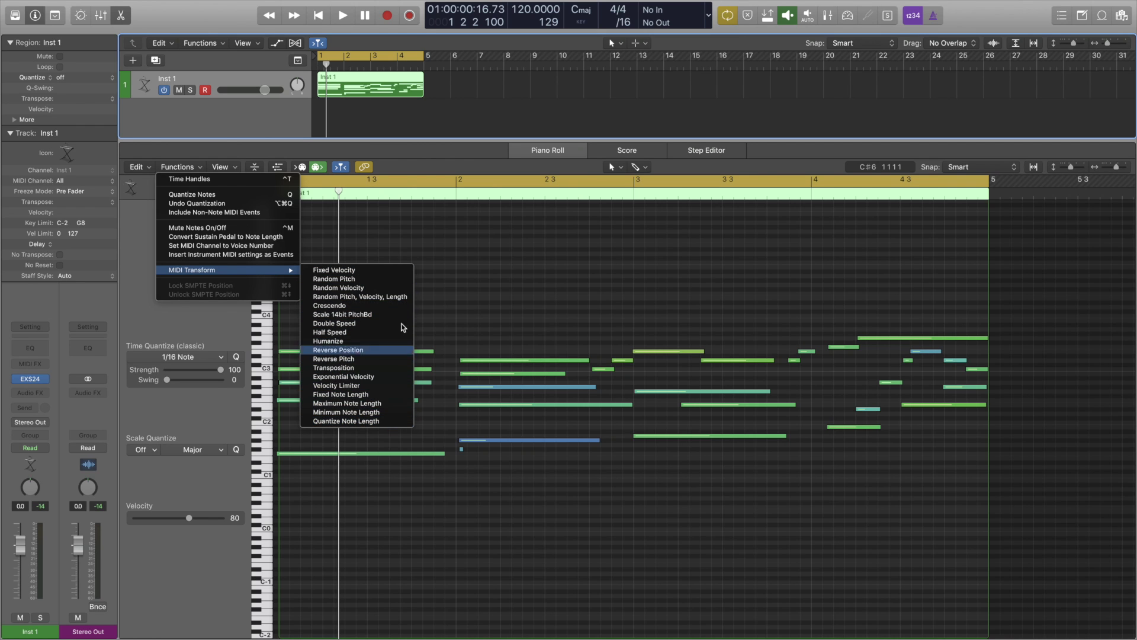
Dismiss the Functions > MIDI Transform menu.
{"action": "left_click", "coordinate": [495, 247]}
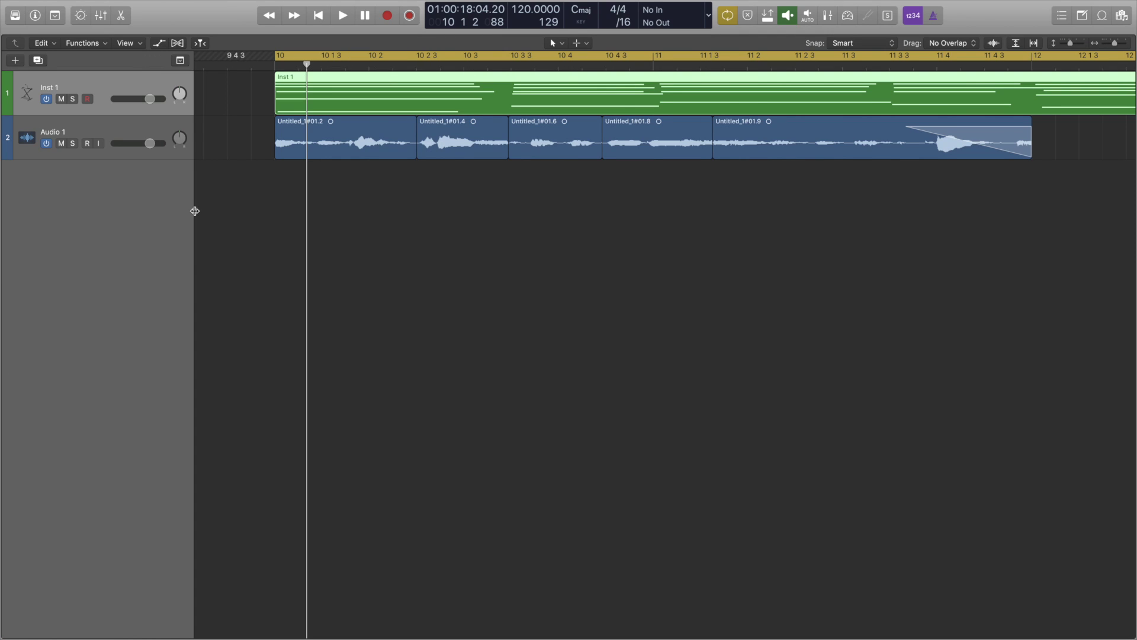
Add Protect, Freeze, Track Alternatives and Groove Track to the track headers, then lock Inst 1.
{"action": "right_click", "coordinate": [104, 87]}
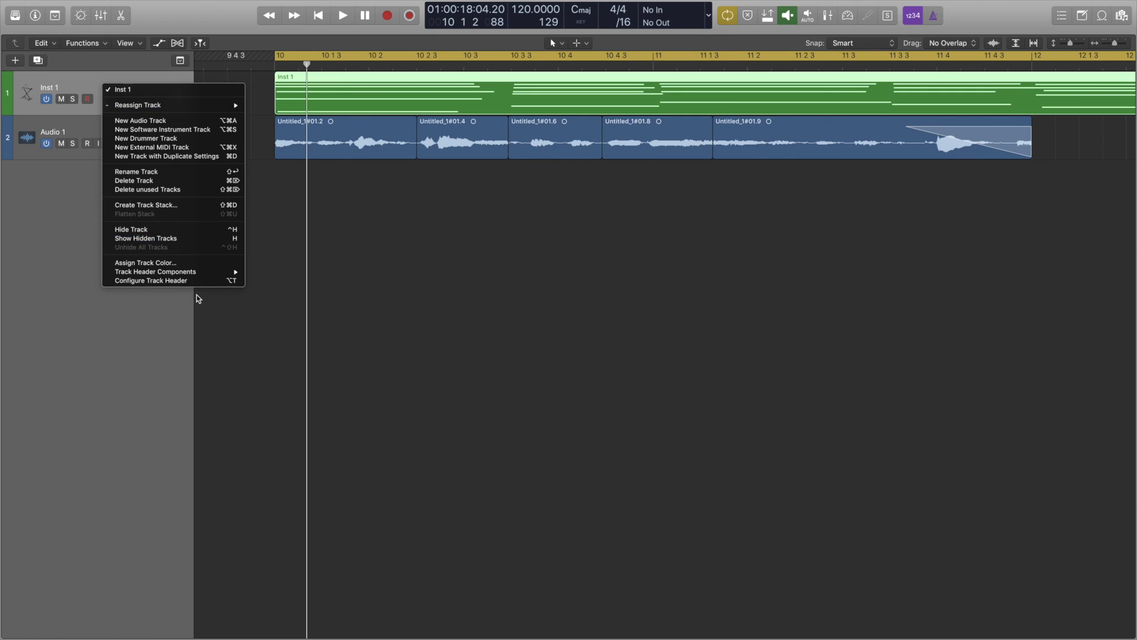
{"action": "left_click", "coordinate": [193, 281]}
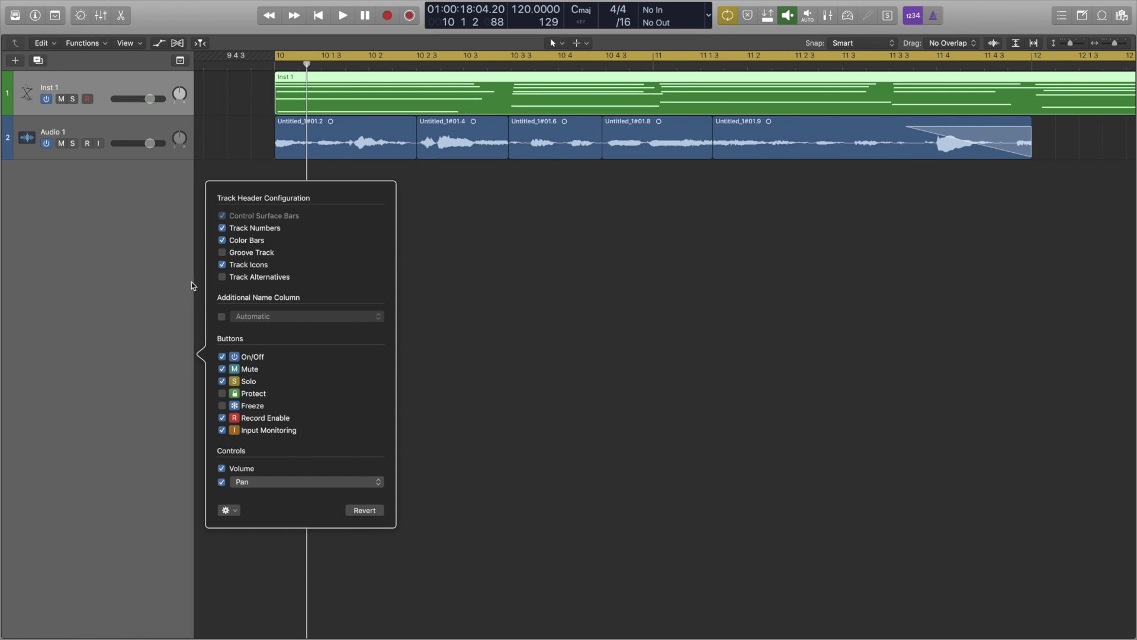
{"action": "left_click", "coordinate": [222, 395]}
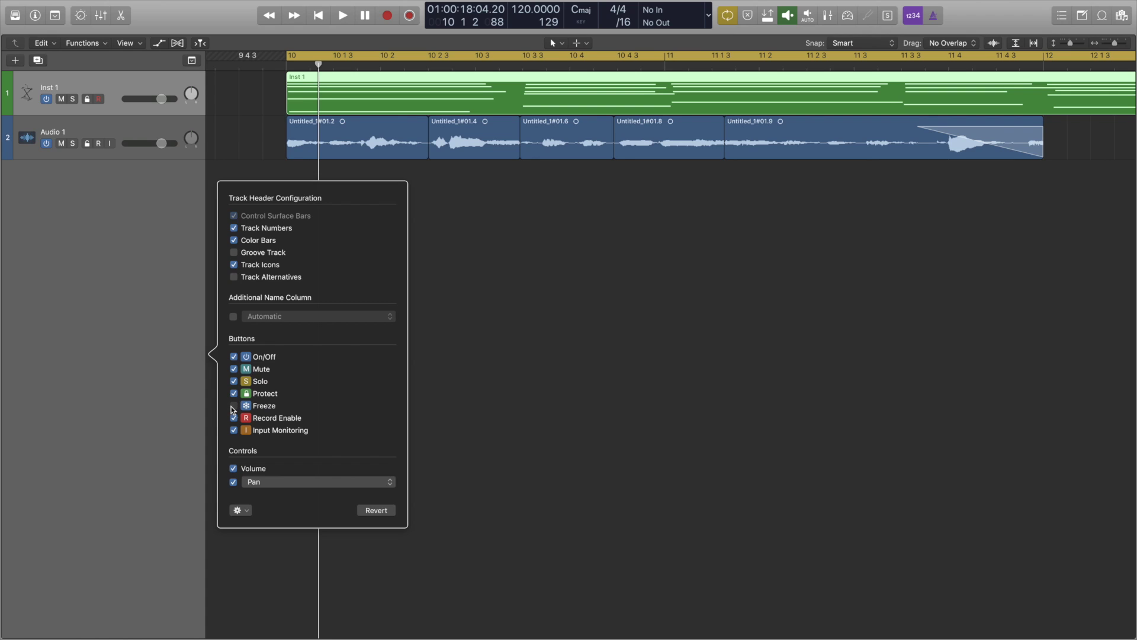
{"action": "left_click", "coordinate": [233, 407]}
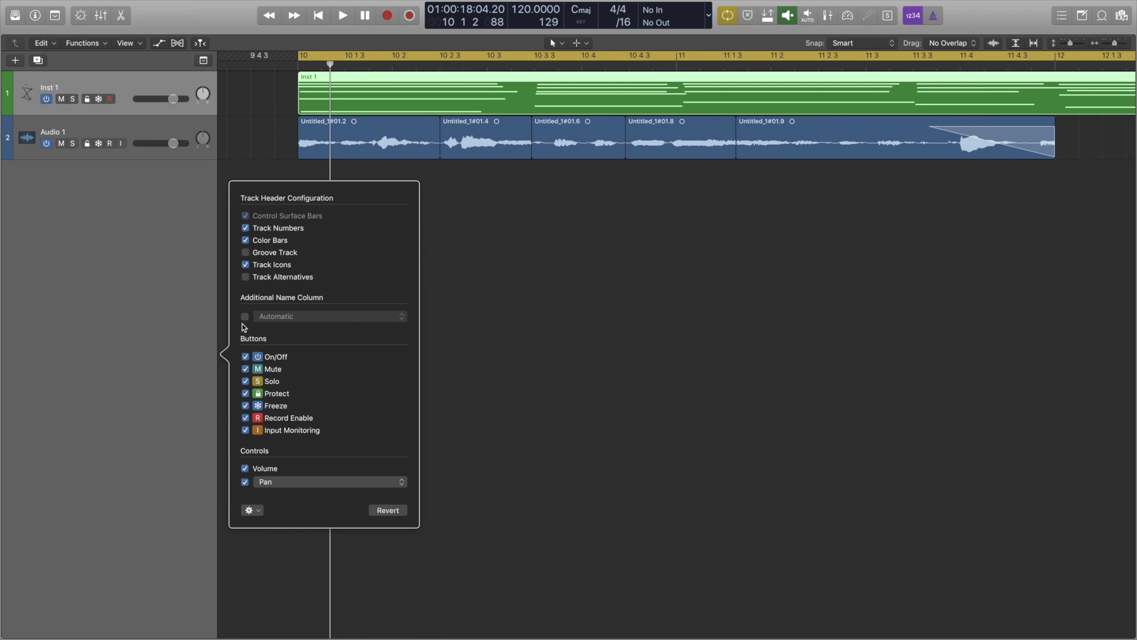
{"action": "left_click", "coordinate": [245, 278]}
{"action": "left_click", "coordinate": [245, 254]}
{"action": "left_click", "coordinate": [146, 298]}
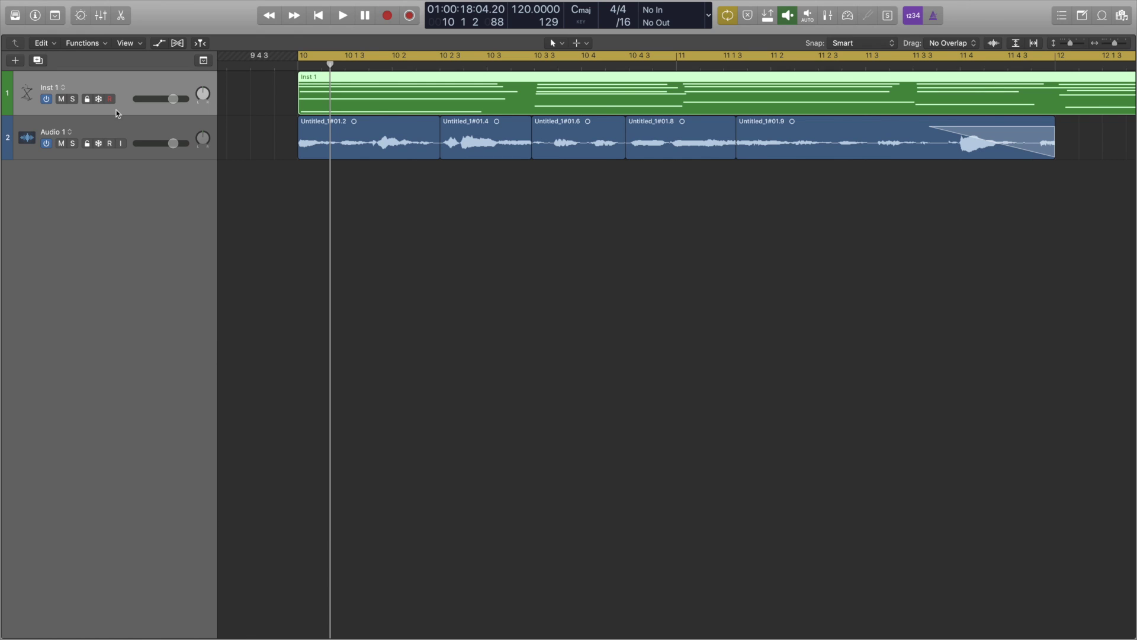
{"action": "left_click", "coordinate": [87, 98]}
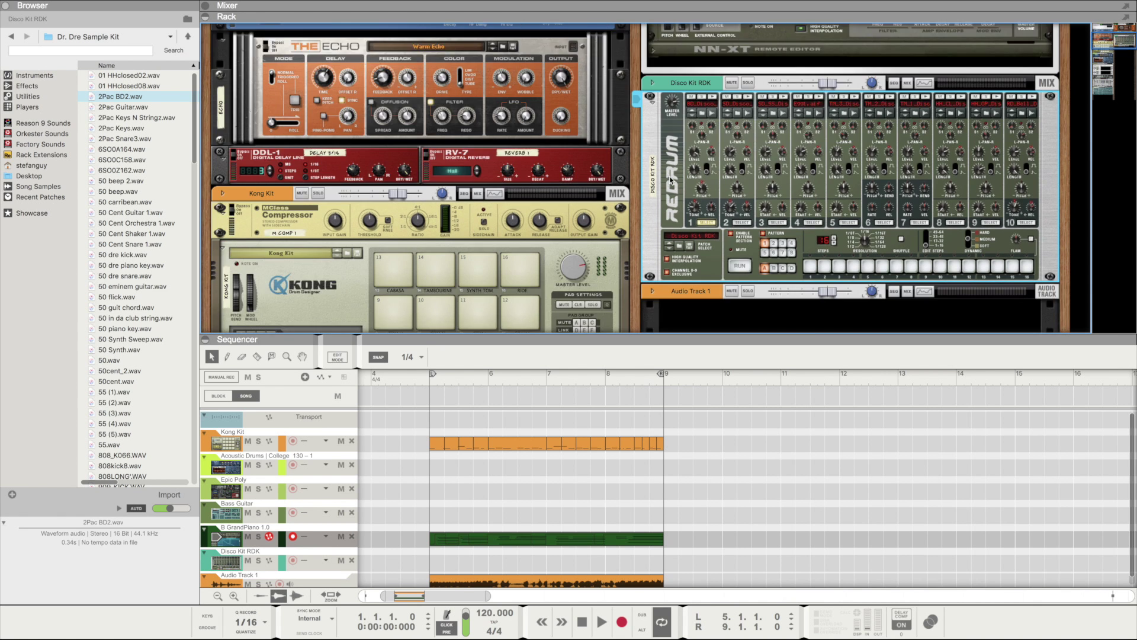
Select Reason's Kong Kit module, then raise Logic's Drum Machine Designer above Ultrabeat.
{"action": "scroll", "coordinate": [671, 180], "scroll_direction": "up", "scroll_amount": 1}
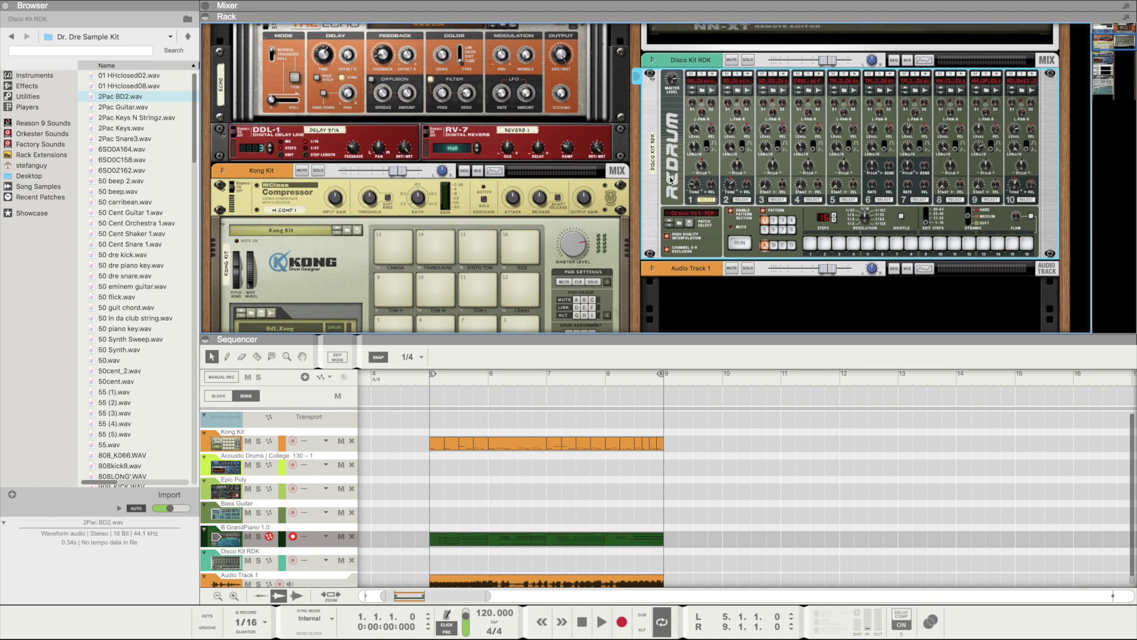
{"action": "scroll", "coordinate": [354, 123], "scroll_direction": "down", "scroll_amount": 5}
{"action": "left_click", "coordinate": [358, 159]}
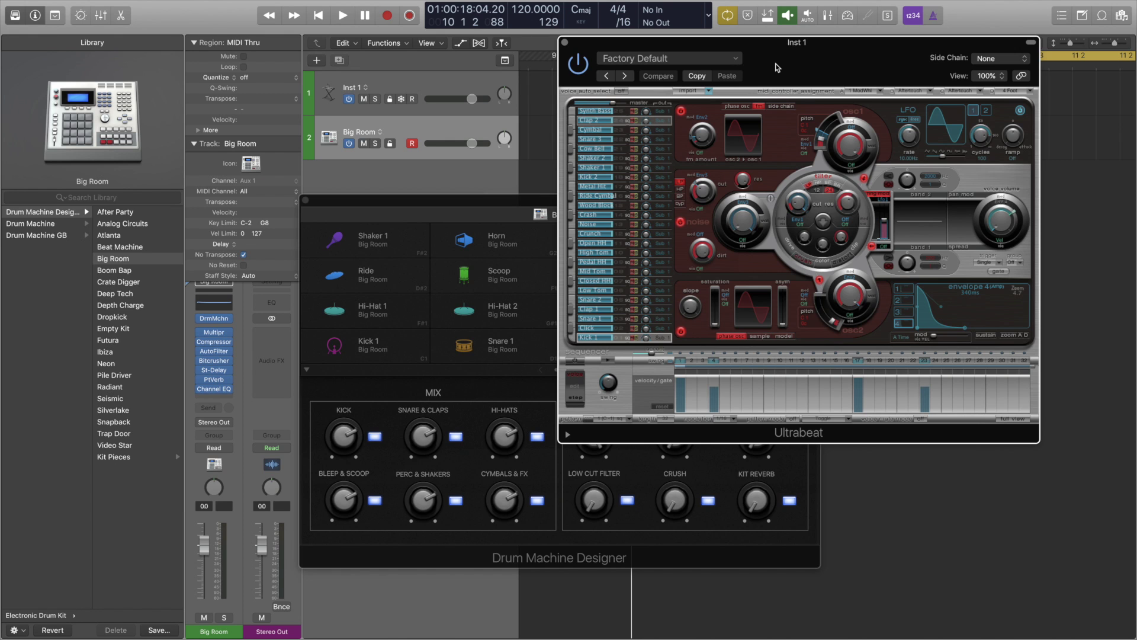
{"action": "left_click_drag", "start_coordinate": [441, 200], "coordinate": [432, 94]}
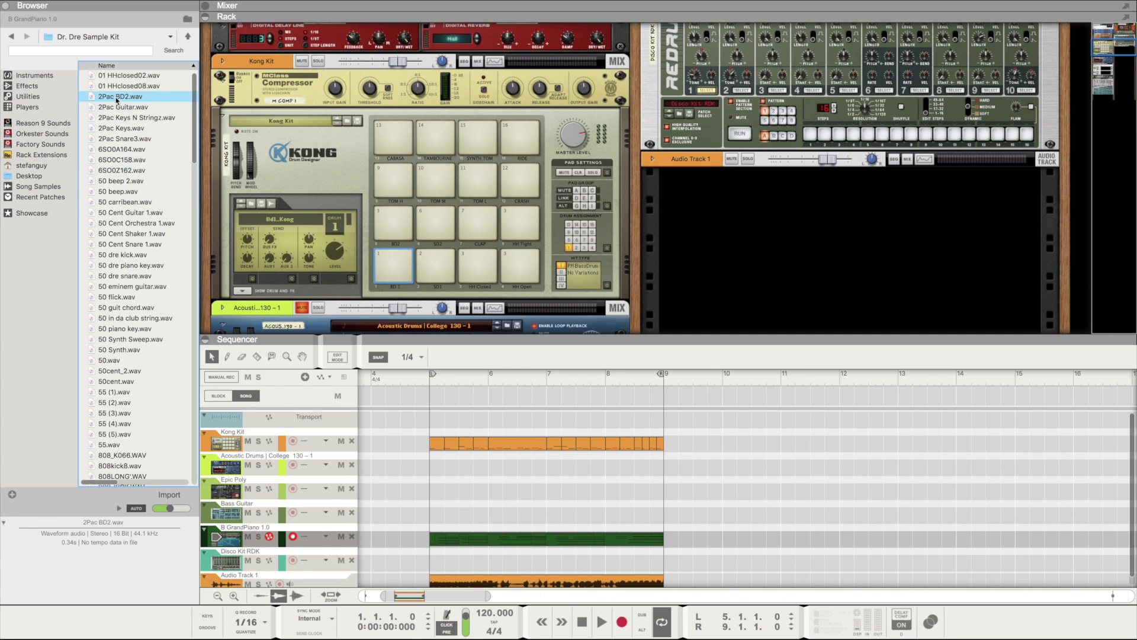
Load 2Pac BD2.wav onto Kong pad 1, audition it three times, and flip the rack around.
{"action": "left_click", "coordinate": [116, 97]}
{"action": "left_click_drag", "start_coordinate": [117, 97], "coordinate": [393, 270]}
{"action": "left_click", "coordinate": [392, 268]}
{"action": "left_click", "coordinate": [393, 269]}
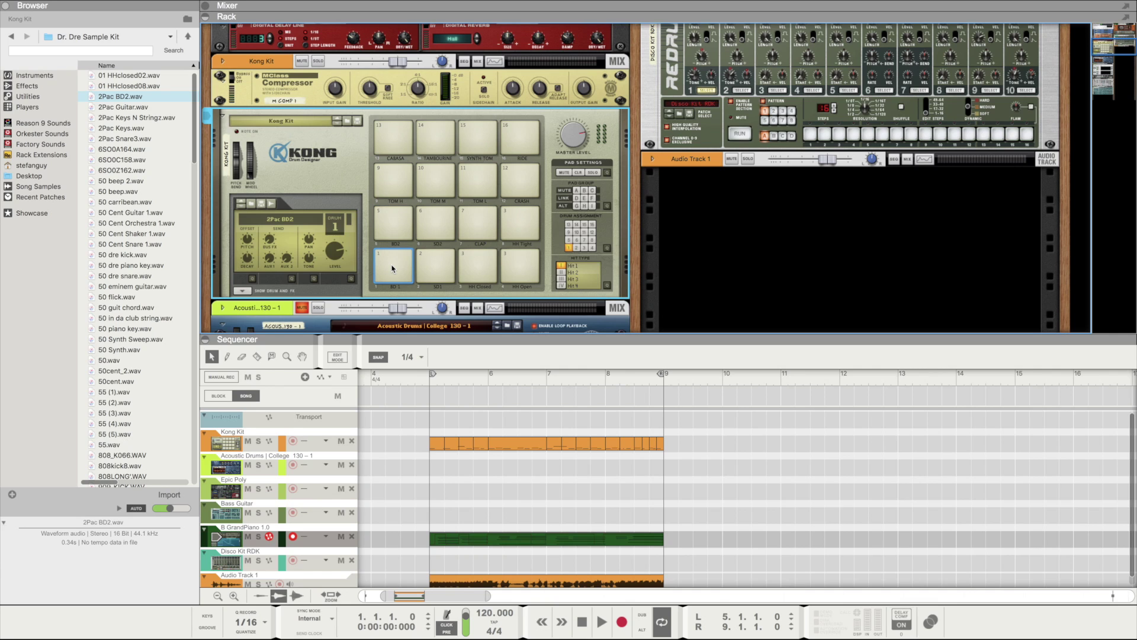
{"action": "left_click", "coordinate": [393, 268]}
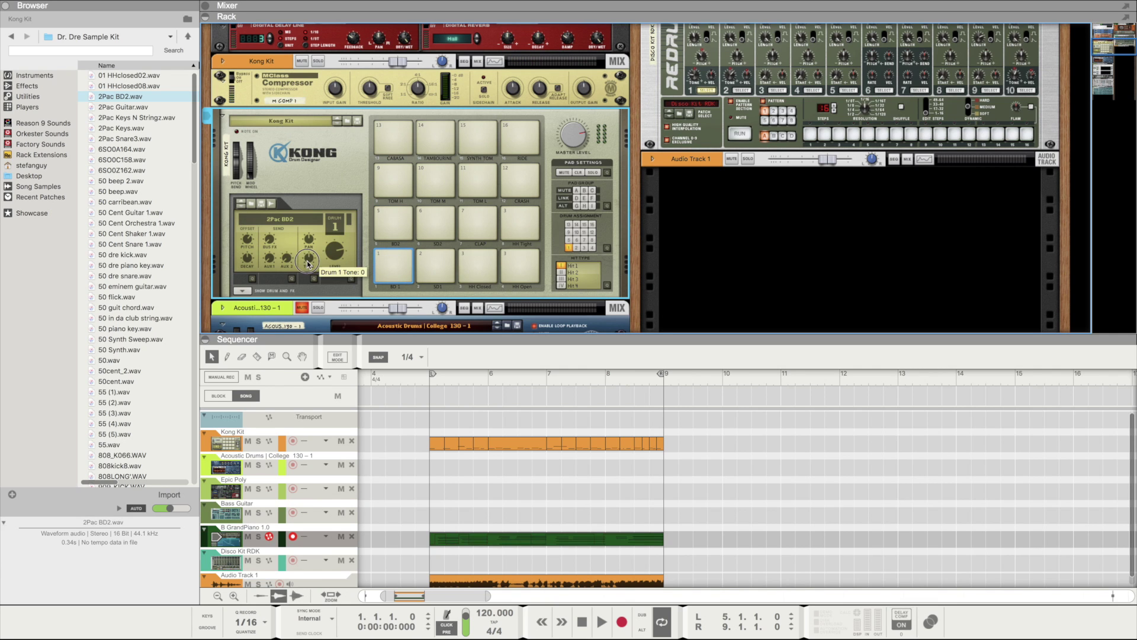
{"action": "mouse_move", "coordinate": [307, 261]}
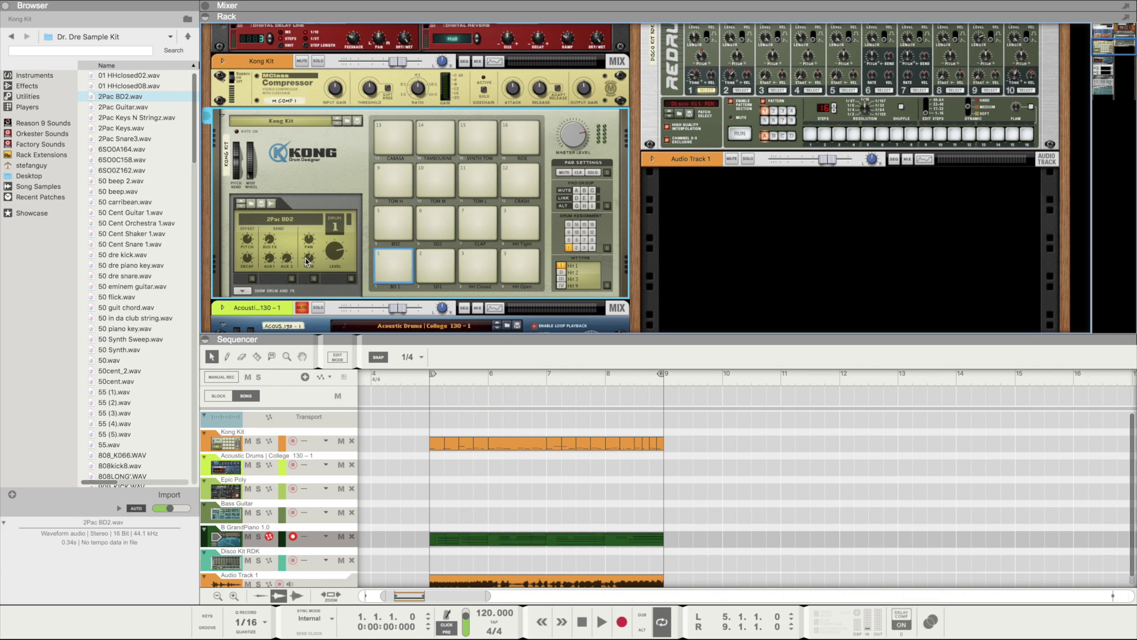
{"action": "key", "text": "Tab"}
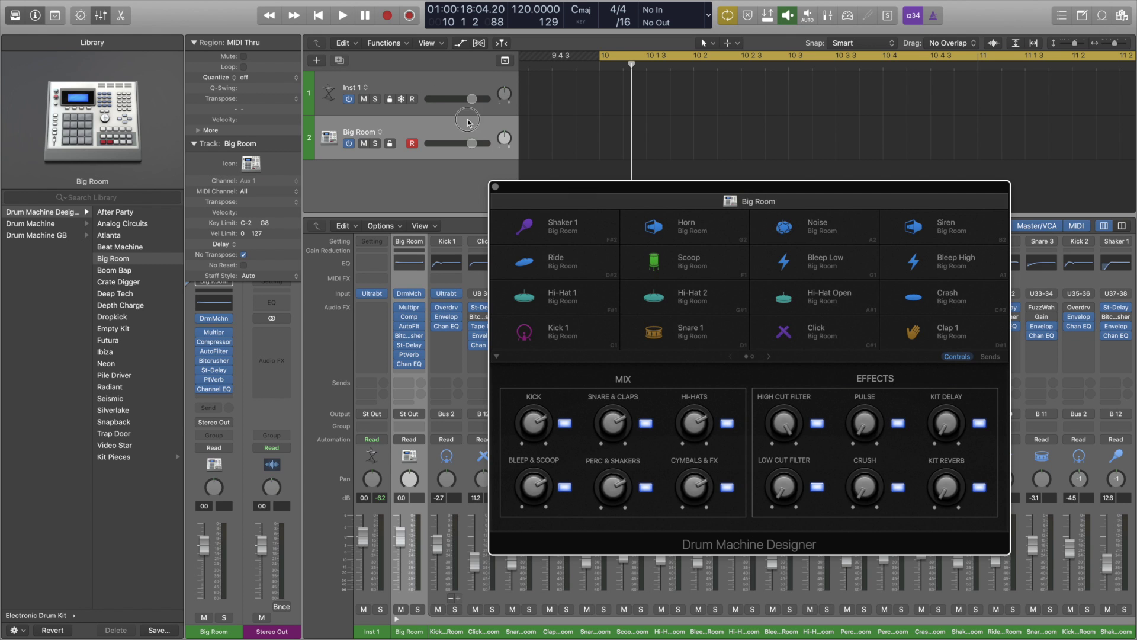
Close Drum Machine Designer and load the Empty Kit patch on track 2 in place of Big Room.
{"action": "left_click", "coordinate": [493, 188]}
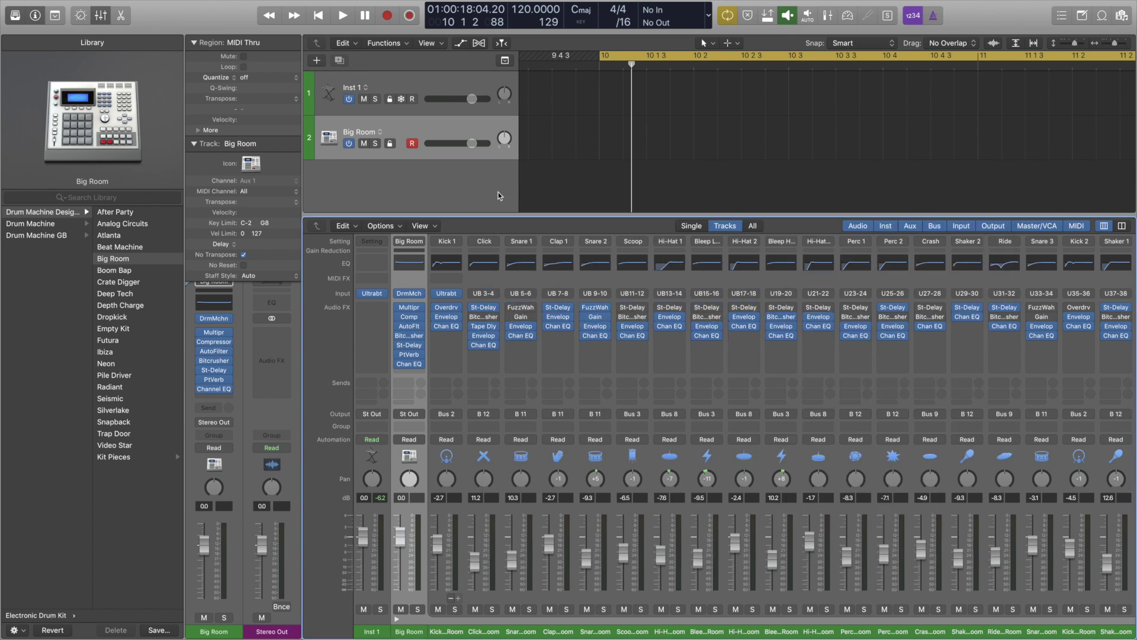
{"action": "scroll", "coordinate": [509, 301], "scroll_direction": "left", "scroll_amount": 1}
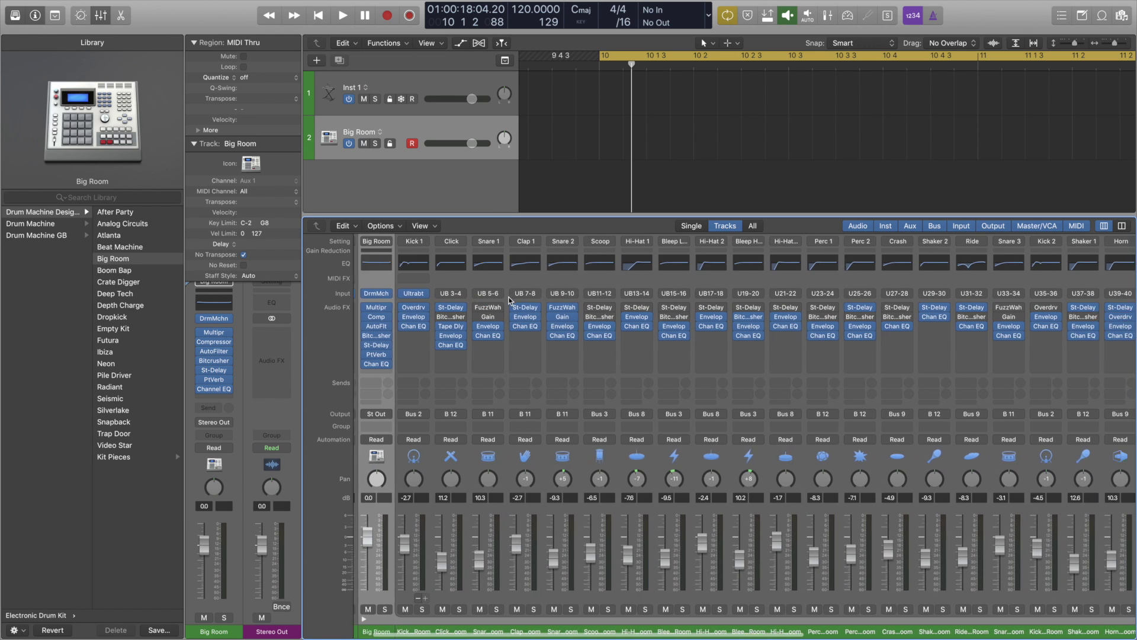
{"action": "scroll", "coordinate": [508, 300], "scroll_direction": "right", "scroll_amount": 10}
{"action": "scroll", "coordinate": [508, 301], "scroll_direction": "right", "scroll_amount": 4}
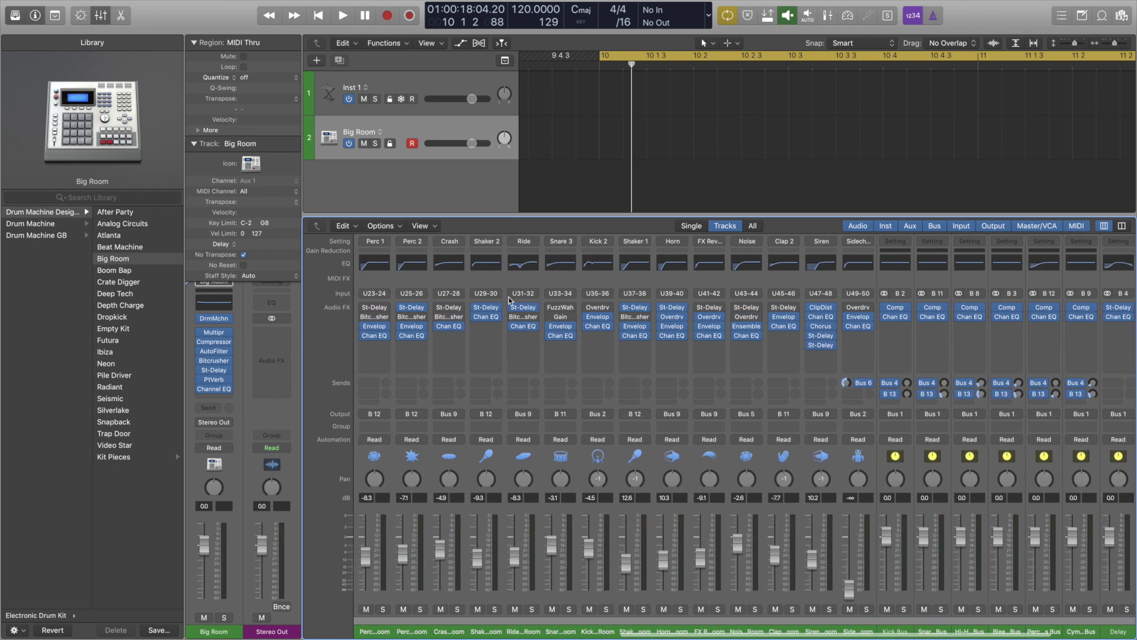
{"action": "scroll", "coordinate": [509, 301], "scroll_direction": "left", "scroll_amount": 14}
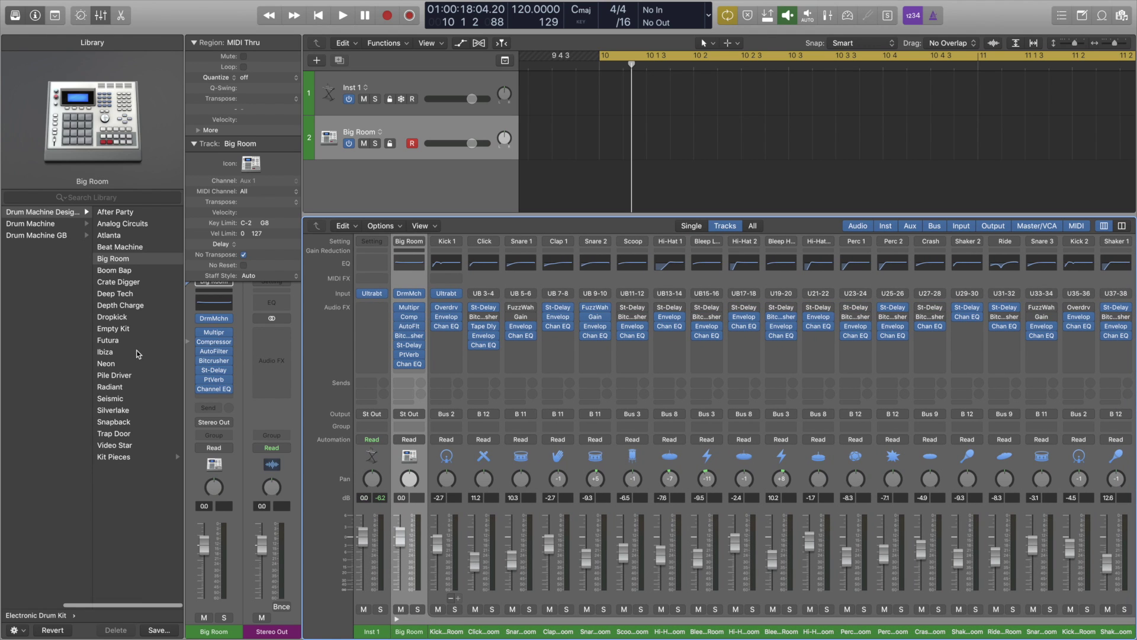
{"action": "left_click", "coordinate": [125, 330]}
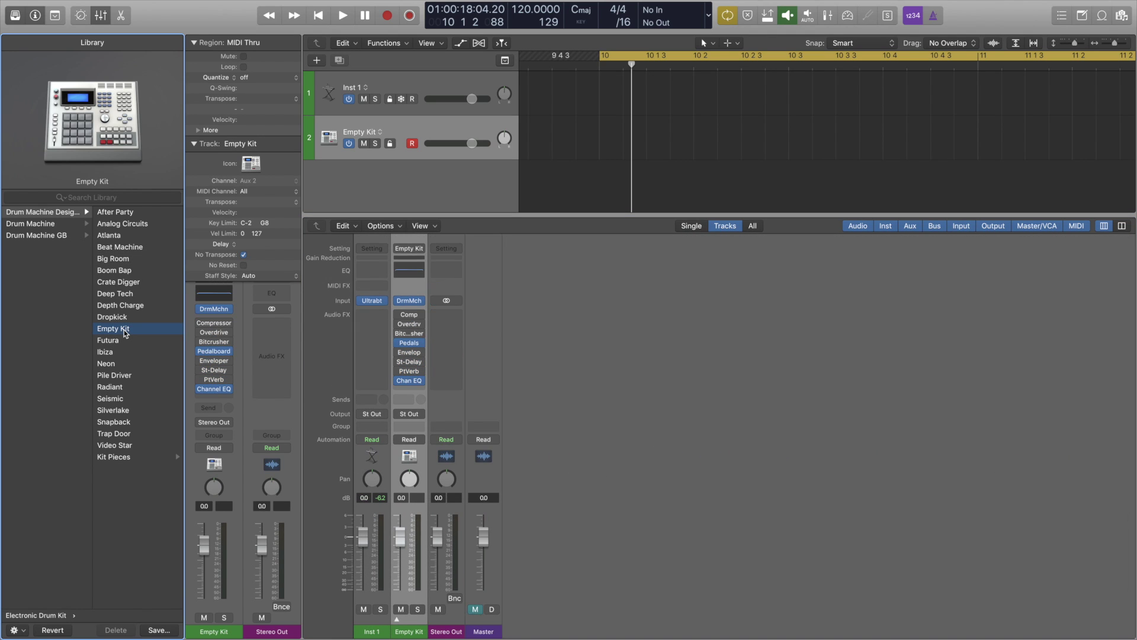
Open the Empty Kit's Drum Machine Designer from its DrumMchn slot.
{"action": "left_click", "coordinate": [214, 308]}
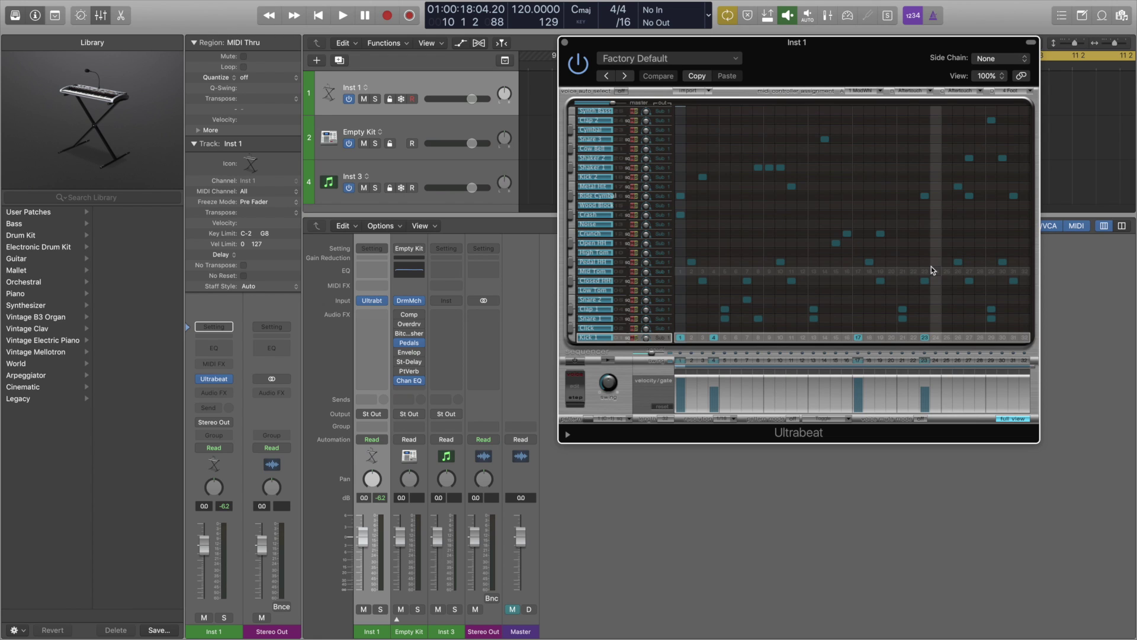
Change Ultrabeat's pattern length from 32 to 64 steps and bring up the step resolution choices.
{"action": "double_click", "coordinate": [666, 418]}
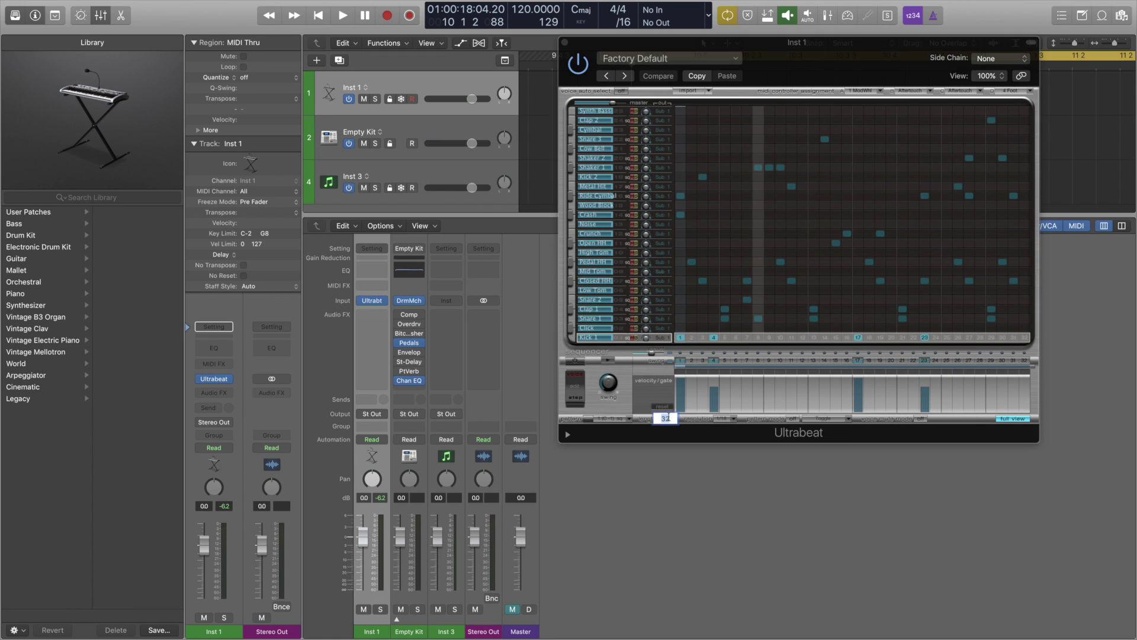
{"action": "left_click", "coordinate": [673, 418]}
{"action": "type", "text": "64"}
{"action": "key", "text": "Return"}
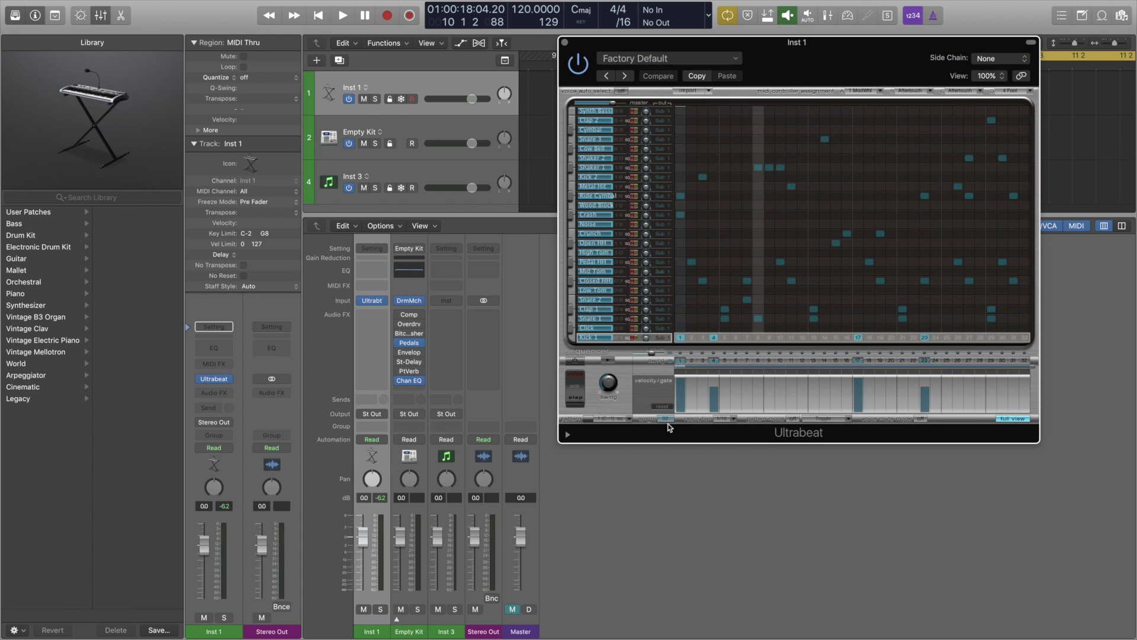
{"action": "left_click", "coordinate": [725, 418]}
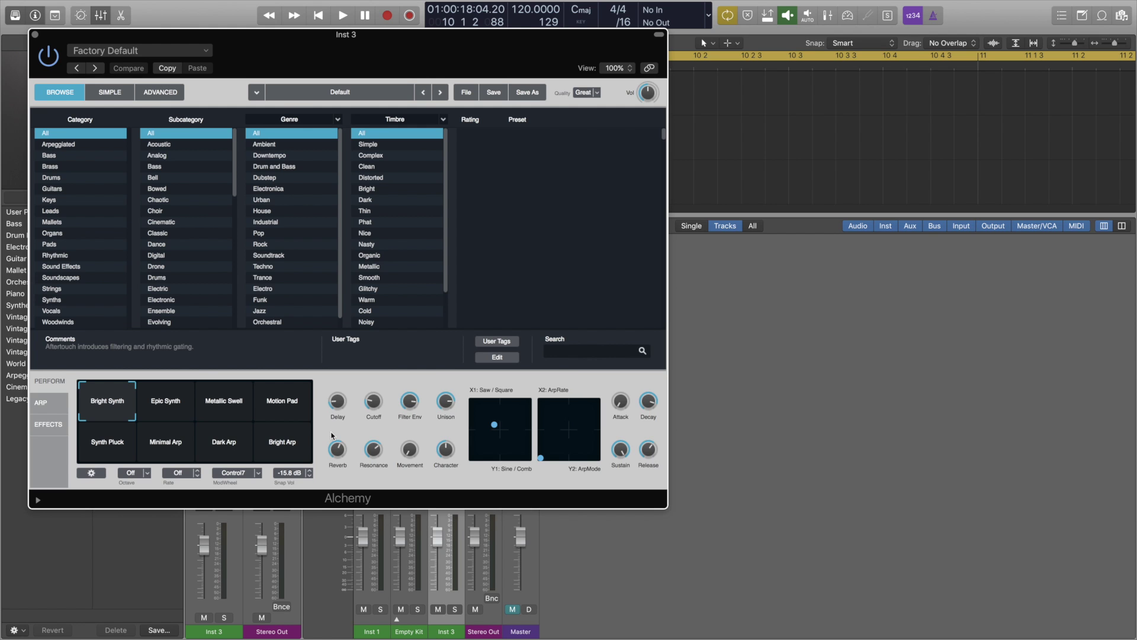
Scroll down through the Alchemy window, then close it to reveal the tracks and mixer.
{"action": "scroll", "coordinate": [545, 193], "scroll_direction": "down", "scroll_amount": 20}
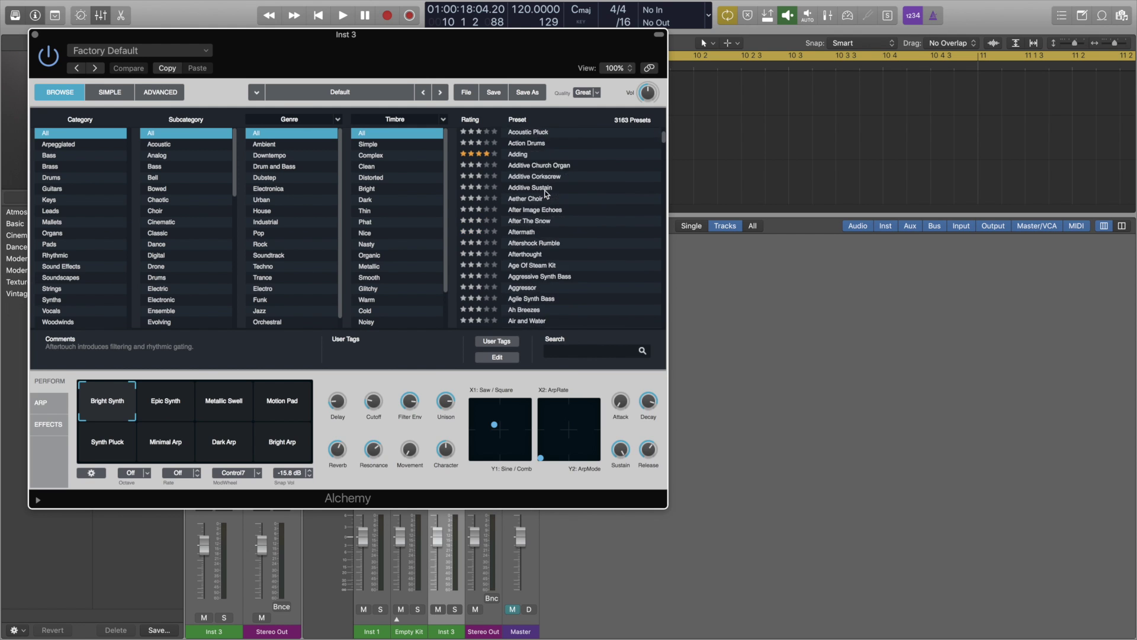
{"action": "scroll", "coordinate": [545, 193], "scroll_direction": "down", "scroll_amount": 20}
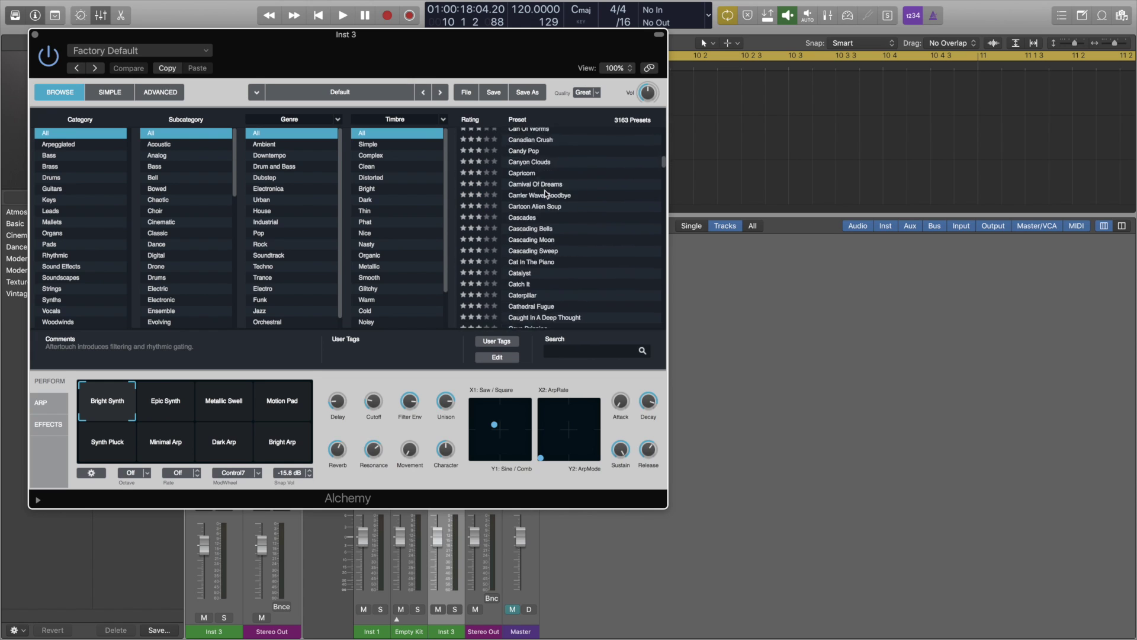
{"action": "scroll", "coordinate": [545, 194], "scroll_direction": "down", "scroll_amount": 20}
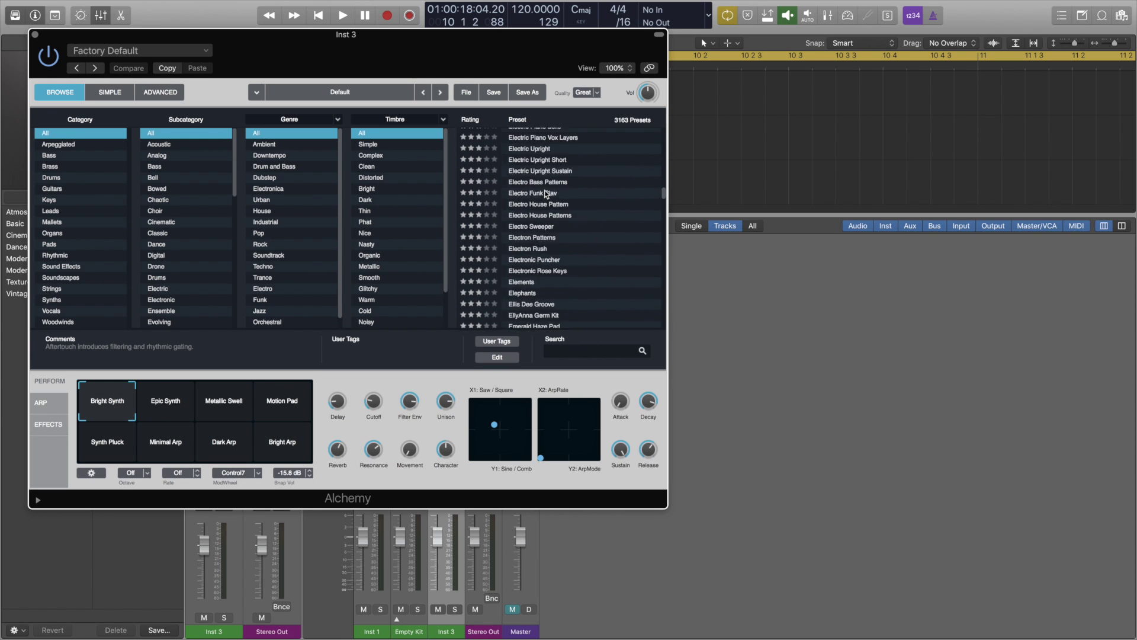
{"action": "scroll", "coordinate": [545, 193], "scroll_direction": "down", "scroll_amount": 20}
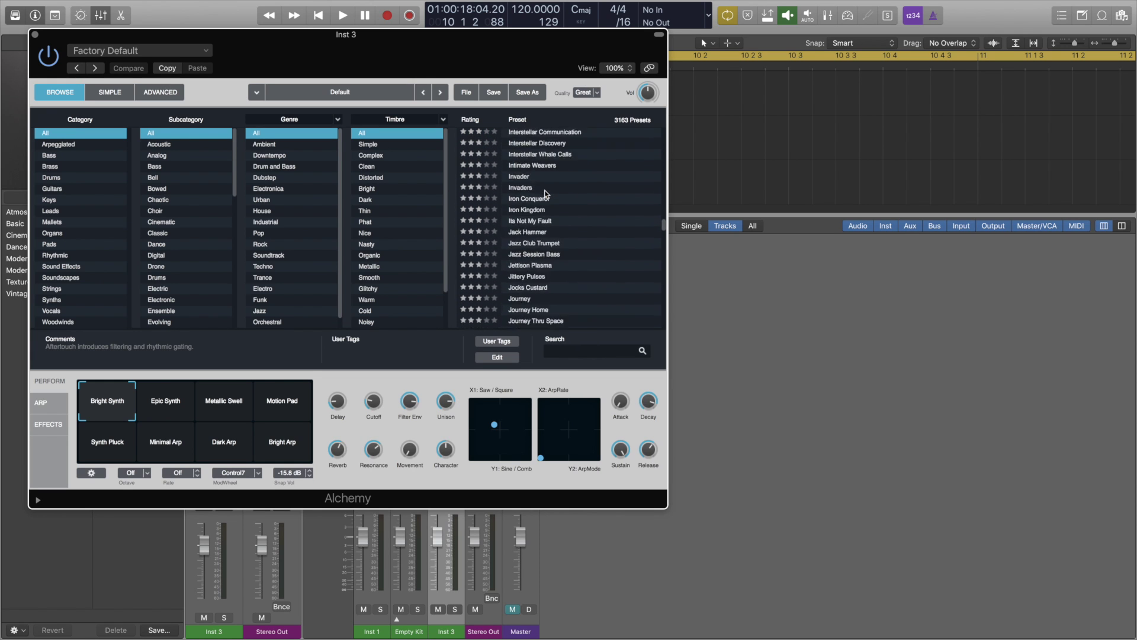
{"action": "scroll", "coordinate": [545, 193], "scroll_direction": "down", "scroll_amount": 20}
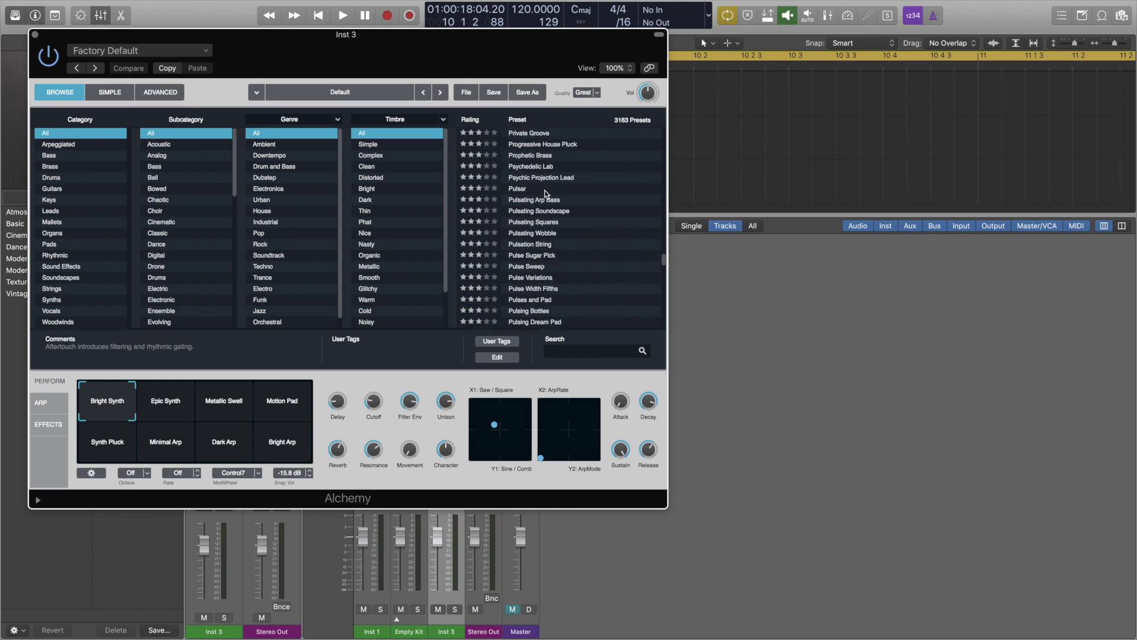
{"action": "scroll", "coordinate": [545, 193], "scroll_direction": "down", "scroll_amount": 20}
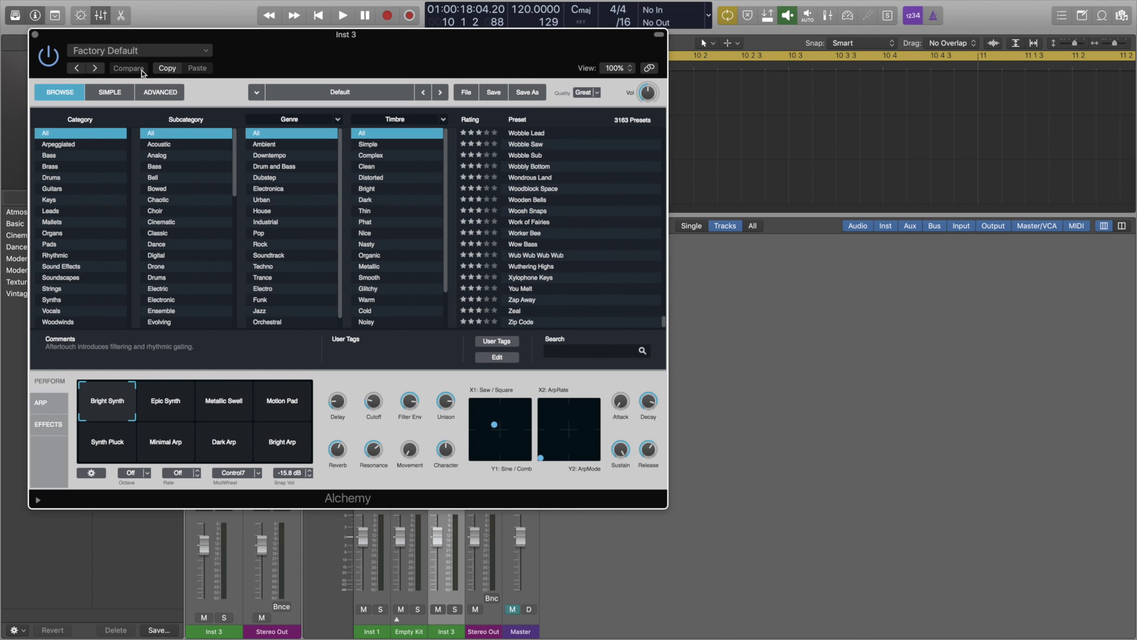
{"action": "left_click", "coordinate": [35, 34]}
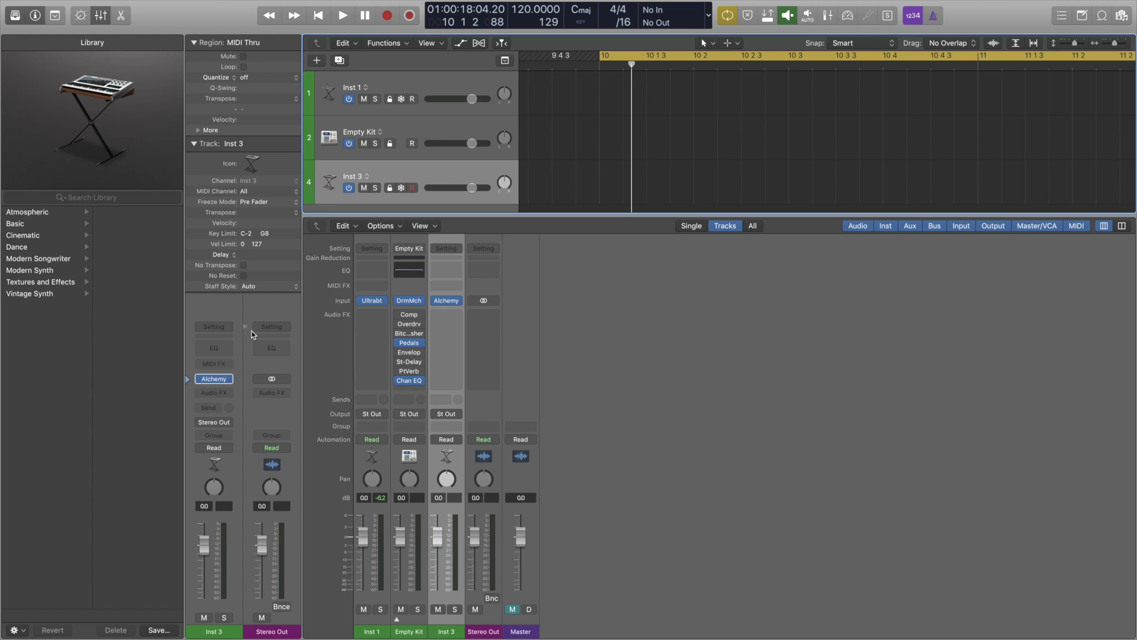
Replace Inst 3's Alchemy instrument with the ES2 synth.
{"action": "left_click", "coordinate": [230, 379]}
{"action": "mouse_move", "coordinate": [246, 460]}
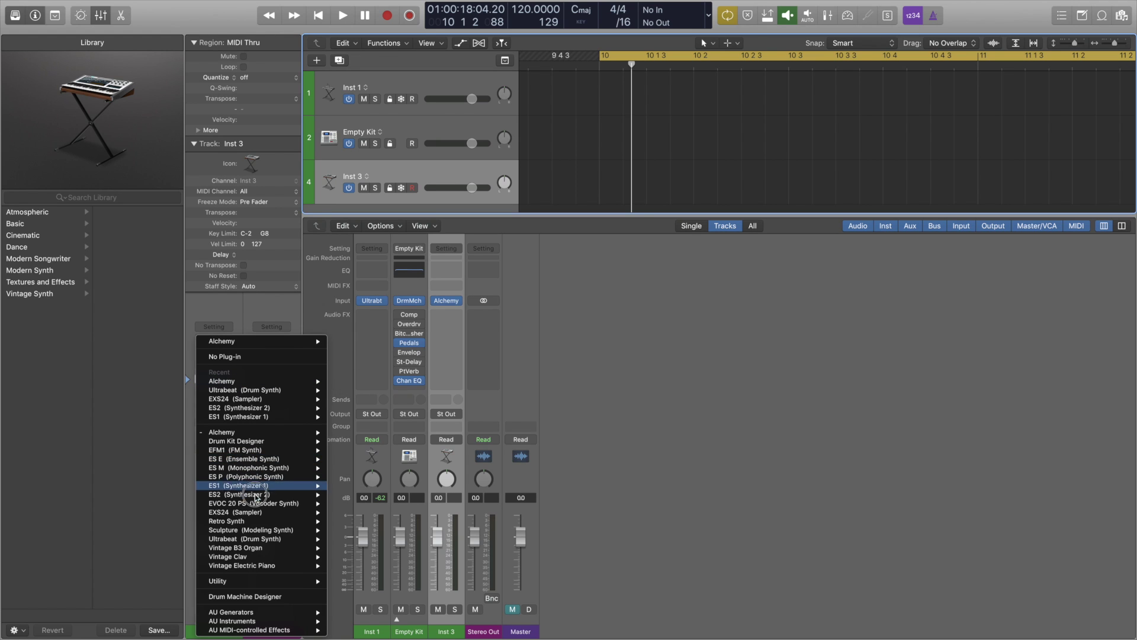
{"action": "left_click", "coordinate": [350, 458]}
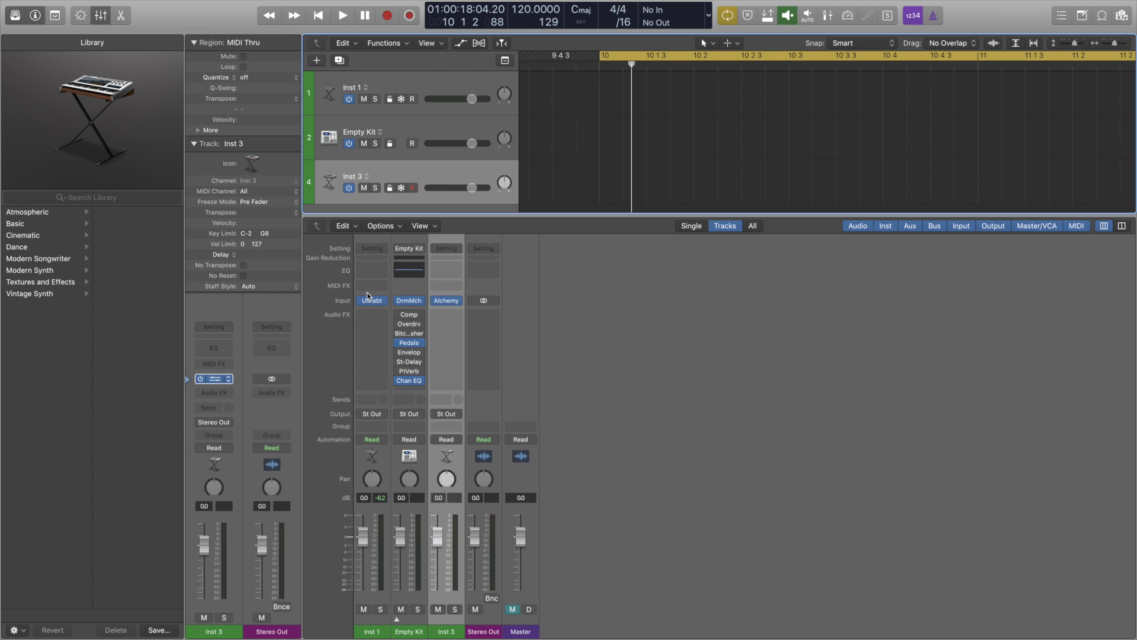
Browse the ES2's factory preset categories, then expand the Bass patch folder.
{"action": "left_click", "coordinate": [200, 52]}
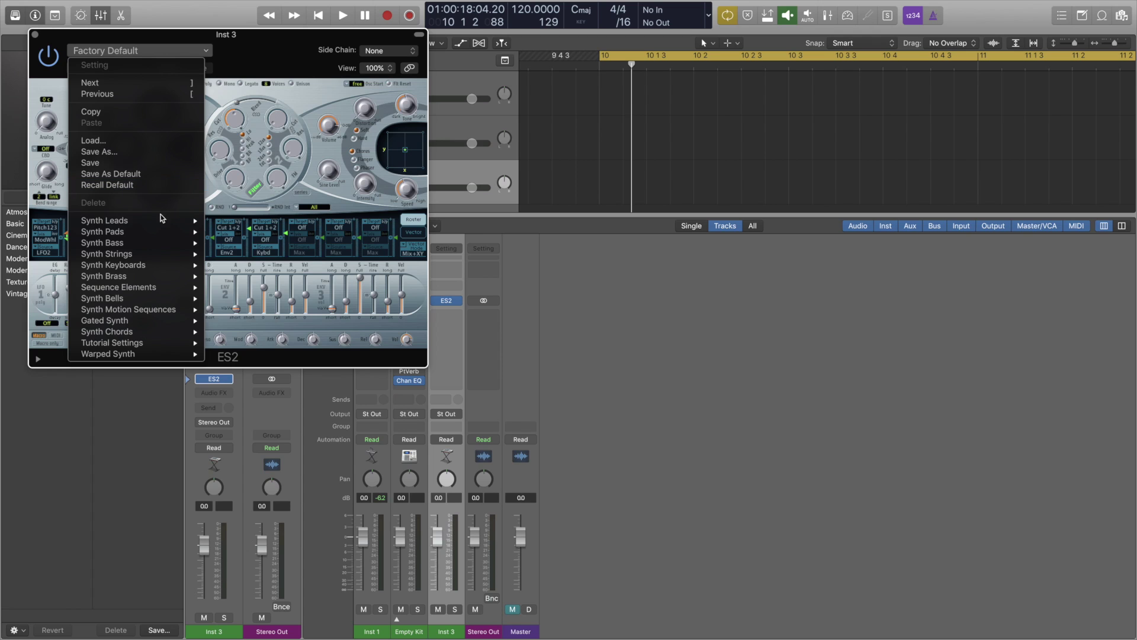
{"action": "mouse_move", "coordinate": [163, 254]}
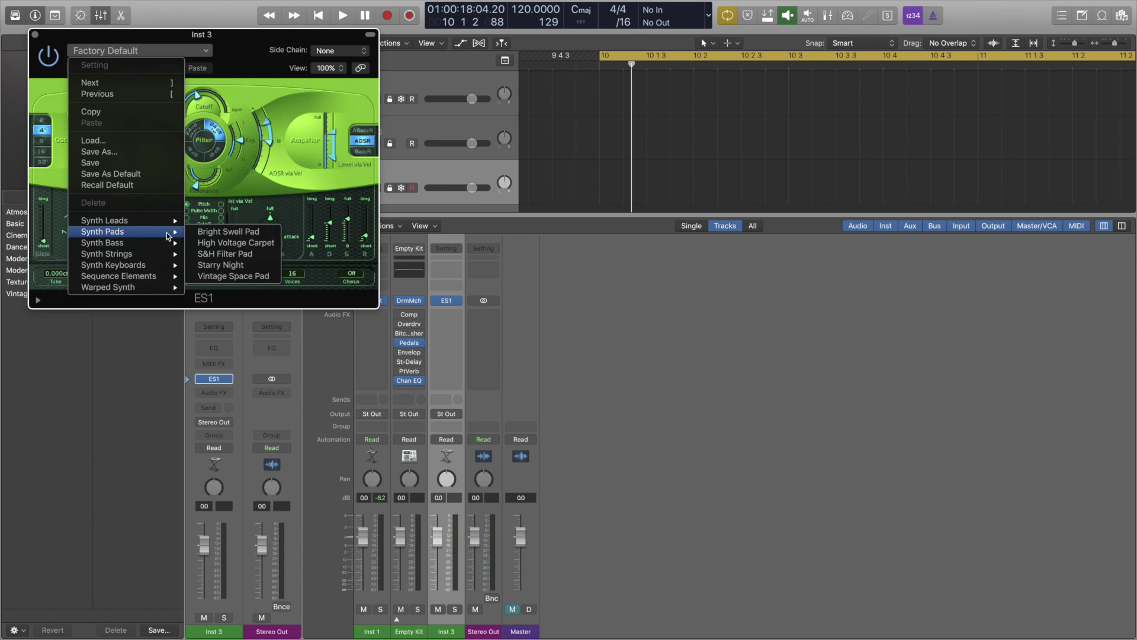
{"action": "mouse_move", "coordinate": [166, 242]}
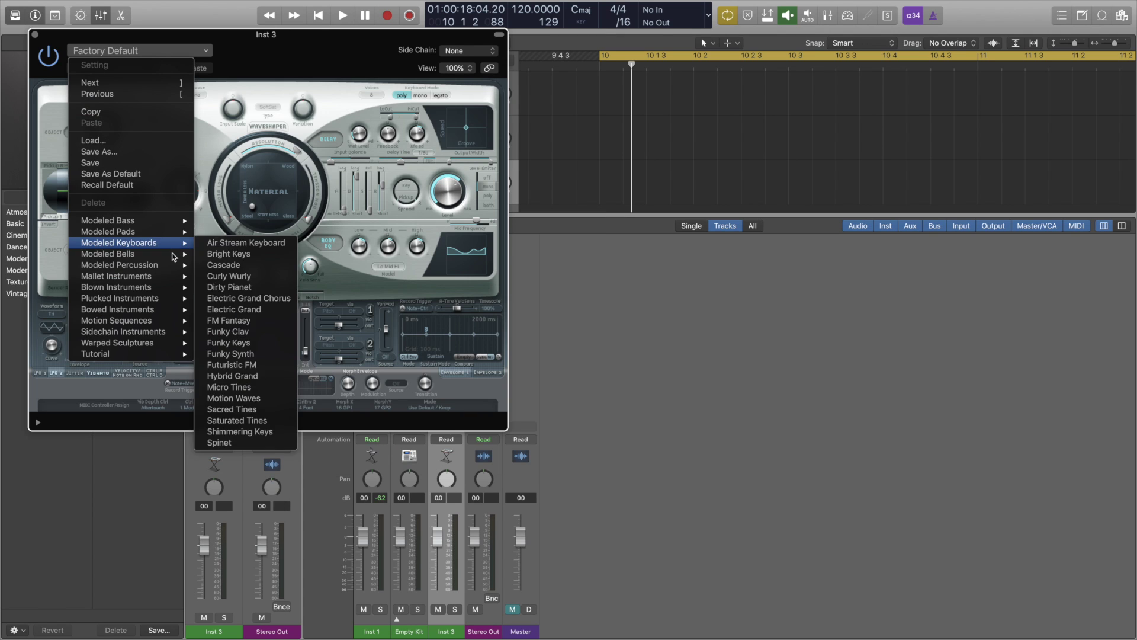
{"action": "mouse_move", "coordinate": [175, 269]}
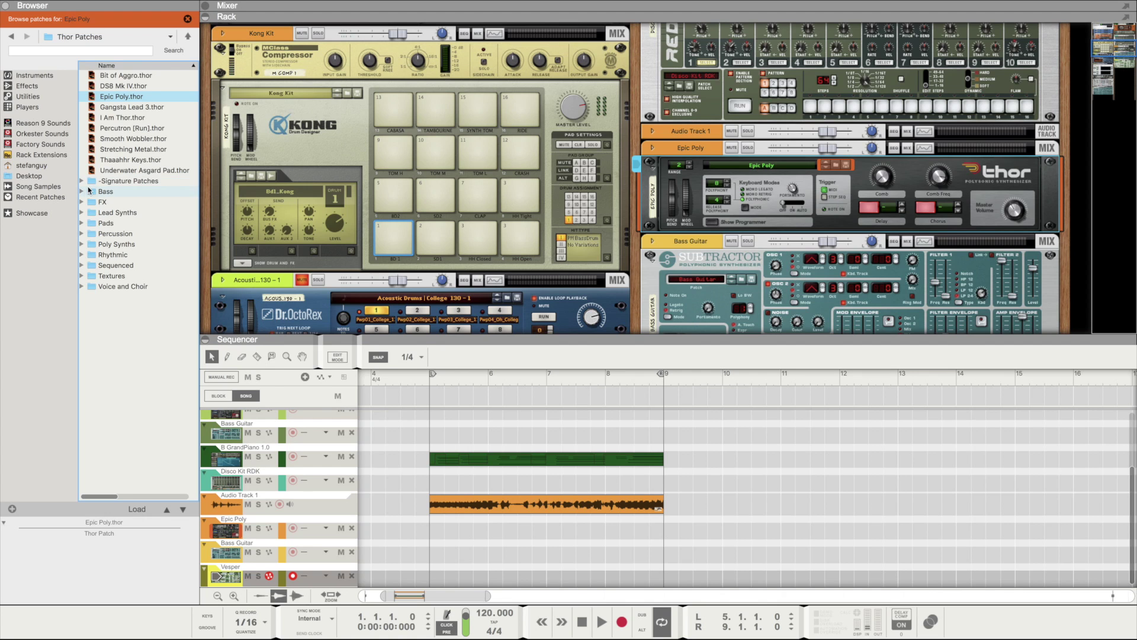
{"action": "left_click", "coordinate": [82, 191]}
Expand the FX, Lead Synths, Pads, Percussion and BassDrums folders in the Thor Patches list.
{"action": "scroll", "coordinate": [129, 256], "scroll_direction": "down", "scroll_amount": 10}
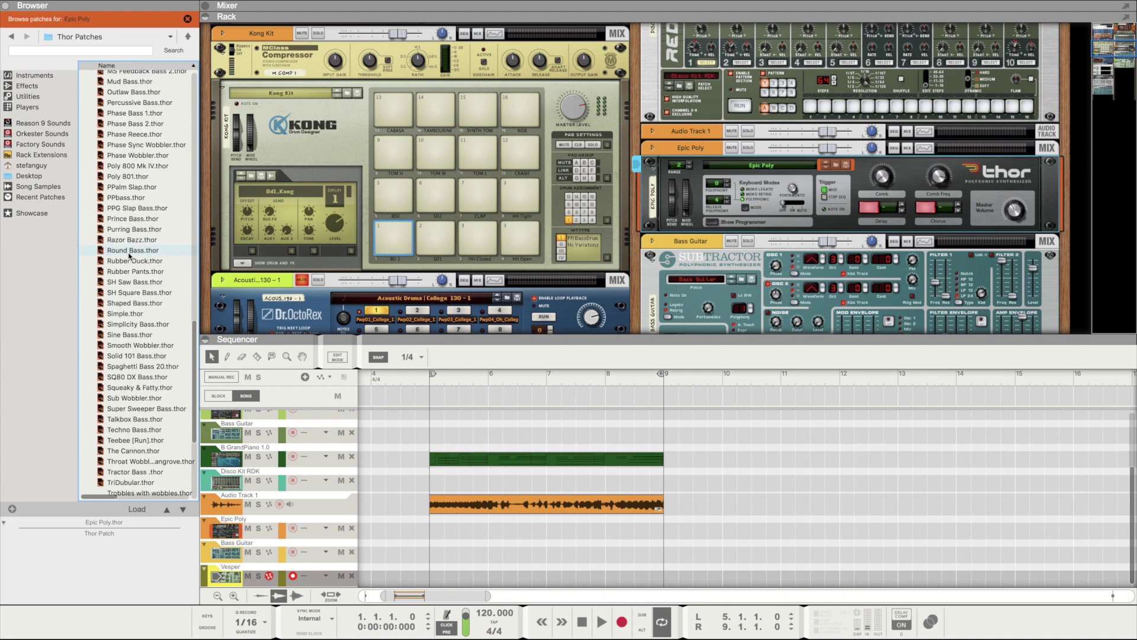
{"action": "scroll", "coordinate": [129, 256], "scroll_direction": "down", "scroll_amount": 5}
{"action": "left_click", "coordinate": [83, 413]}
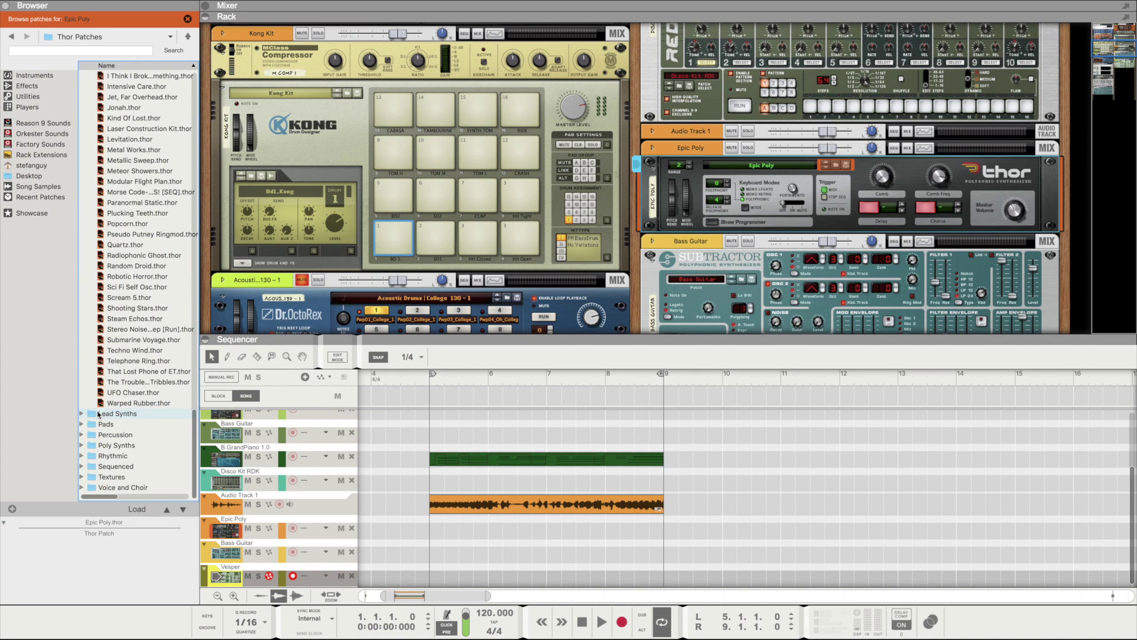
{"action": "left_click", "coordinate": [80, 413]}
{"action": "scroll", "coordinate": [97, 423], "scroll_direction": "down", "scroll_amount": 10}
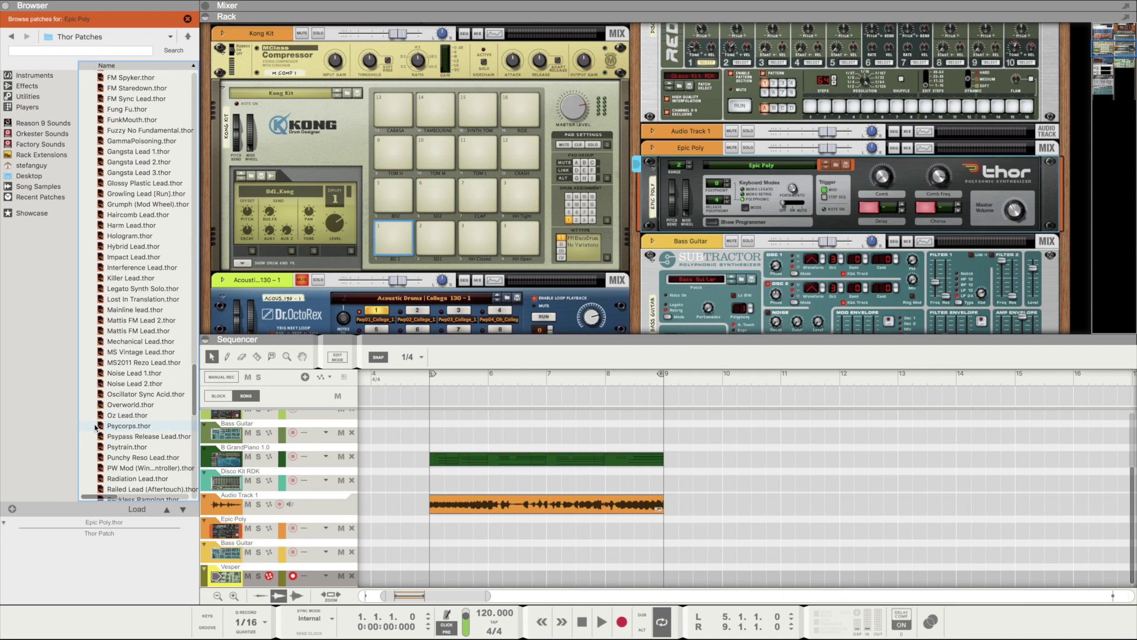
{"action": "scroll", "coordinate": [96, 427], "scroll_direction": "down", "scroll_amount": 8}
{"action": "left_click", "coordinate": [82, 424]}
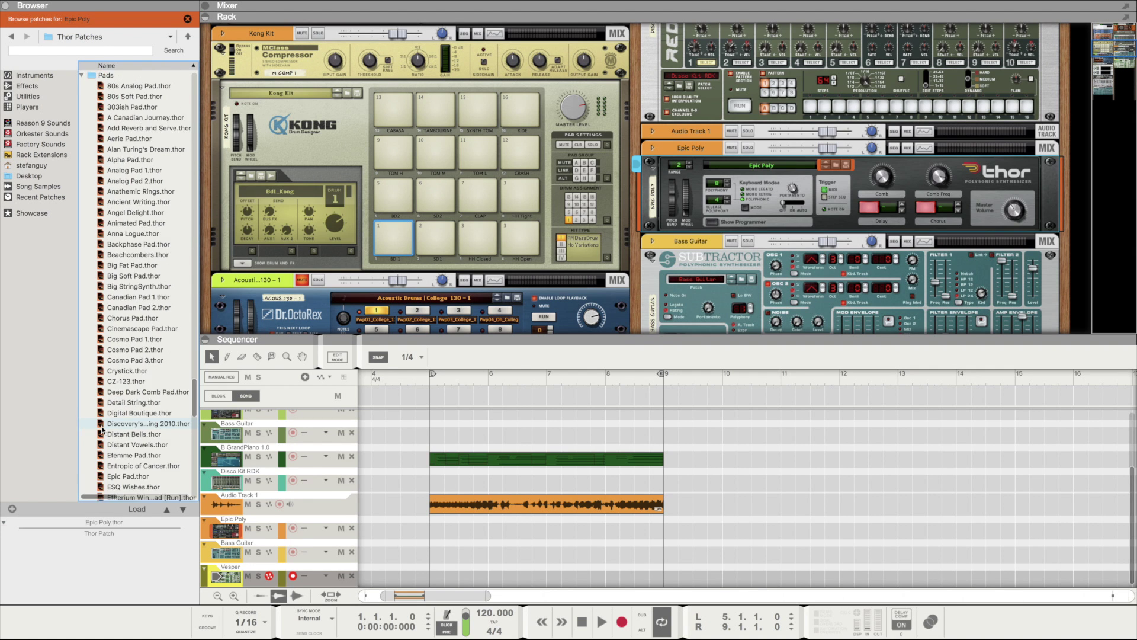
{"action": "scroll", "coordinate": [98, 428], "scroll_direction": "down", "scroll_amount": 15}
{"action": "scroll", "coordinate": [102, 431], "scroll_direction": "down", "scroll_amount": 12}
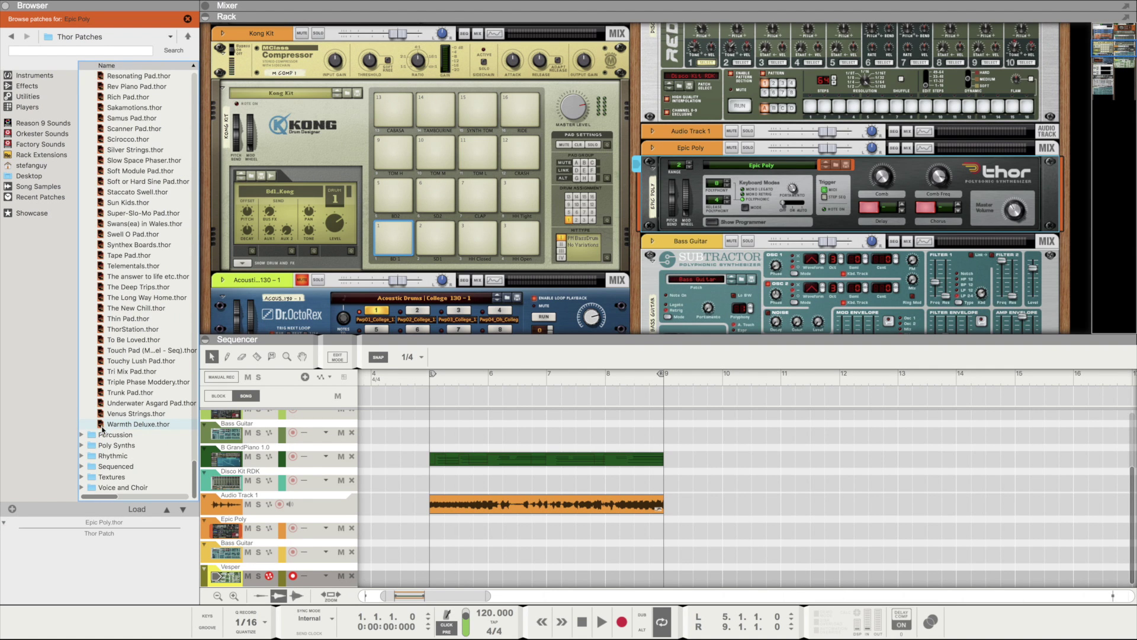
{"action": "left_click", "coordinate": [82, 435]}
{"action": "left_click", "coordinate": [90, 422]}
{"action": "scroll", "coordinate": [88, 414], "scroll_direction": "down", "scroll_amount": 6}
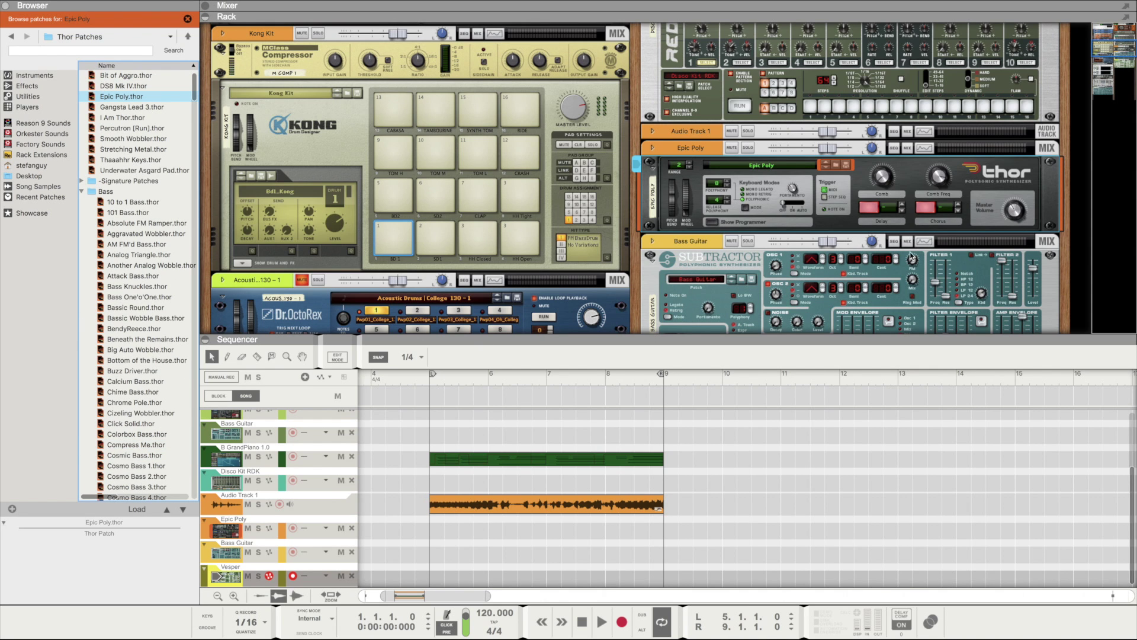
List the Bass Guitar Subtractor's patches, expanding PolySynths and MonoSynths, then show Epic Poly's programmer.
{"action": "left_click", "coordinate": [740, 279]}
{"action": "left_click", "coordinate": [740, 279]}
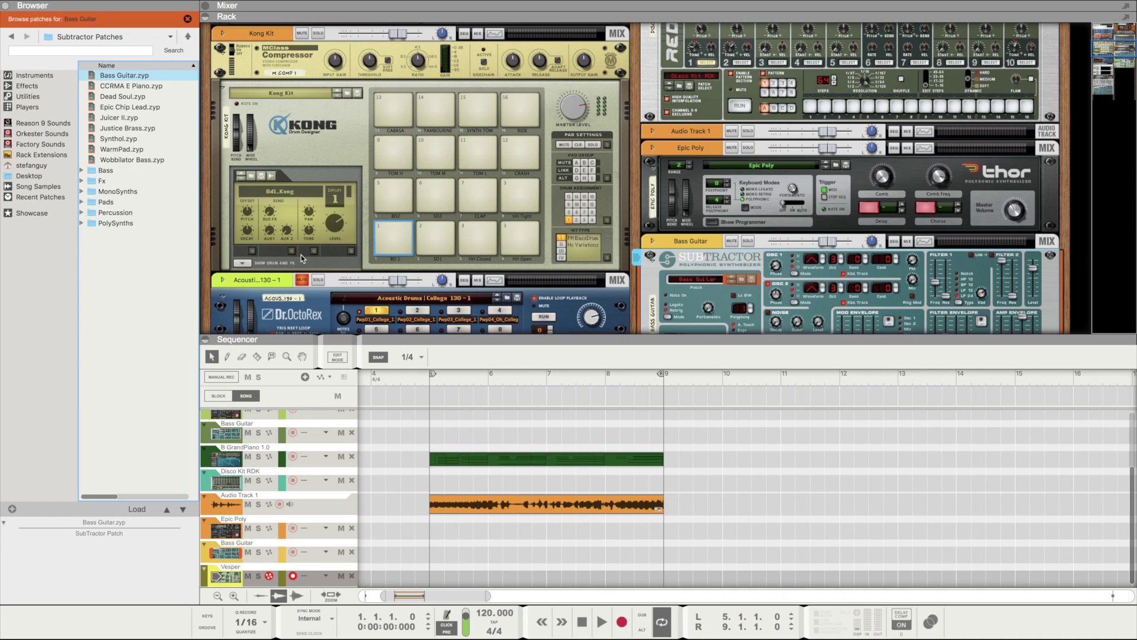
{"action": "left_click", "coordinate": [83, 224]}
{"action": "scroll", "coordinate": [107, 255], "scroll_direction": "down", "scroll_amount": 10}
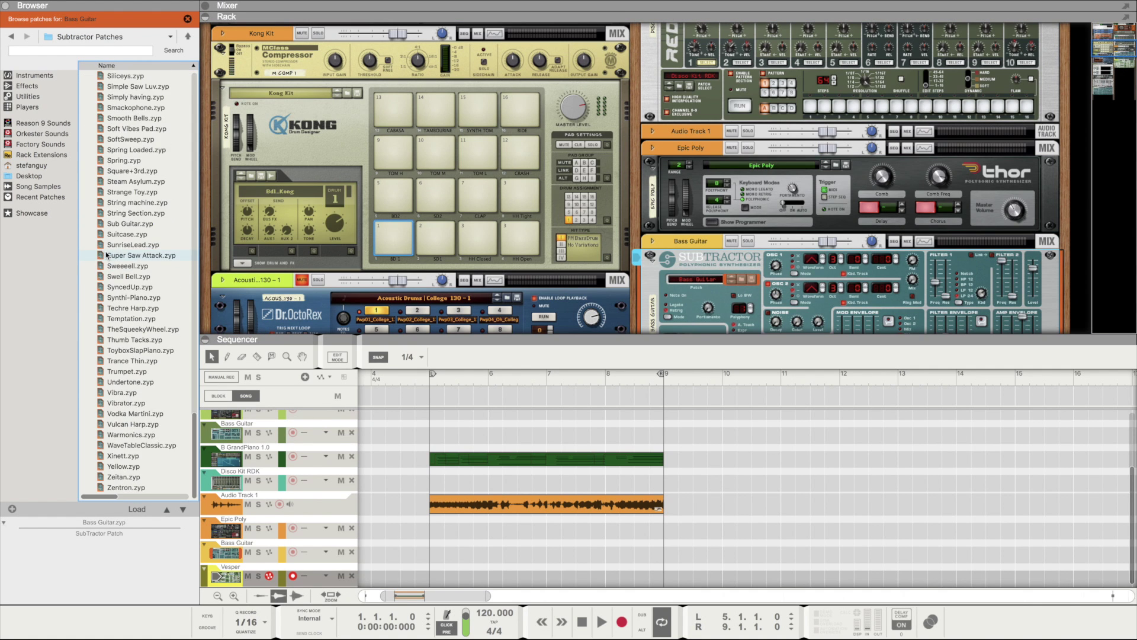
{"action": "scroll", "coordinate": [108, 255], "scroll_direction": "up", "scroll_amount": 10}
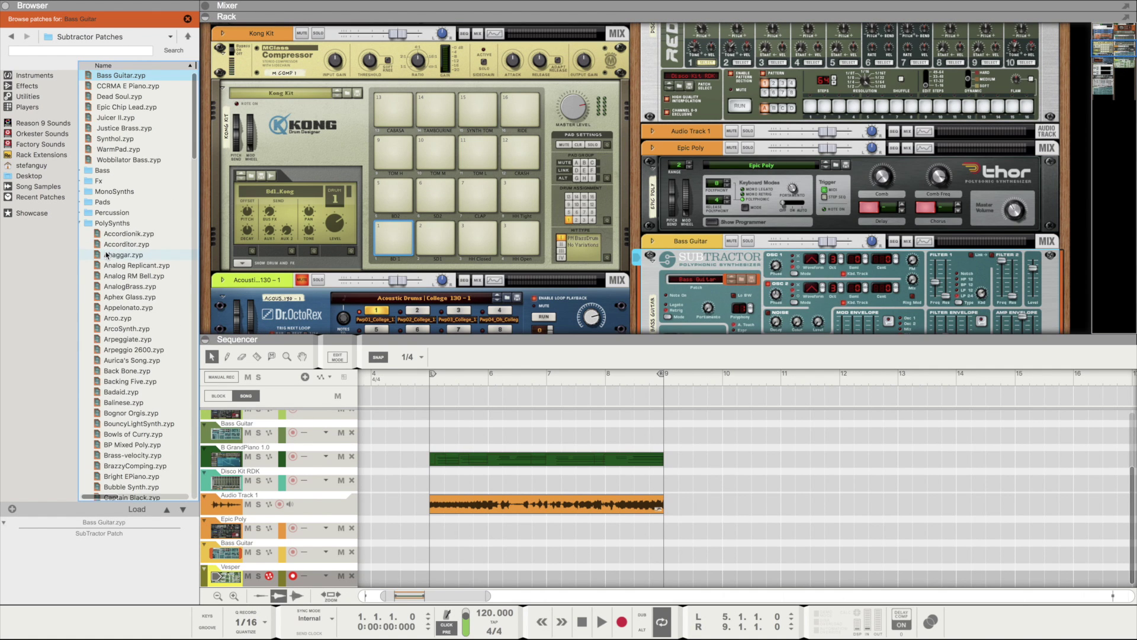
{"action": "left_click", "coordinate": [84, 196]}
{"action": "scroll", "coordinate": [98, 212], "scroll_direction": "down", "scroll_amount": 15}
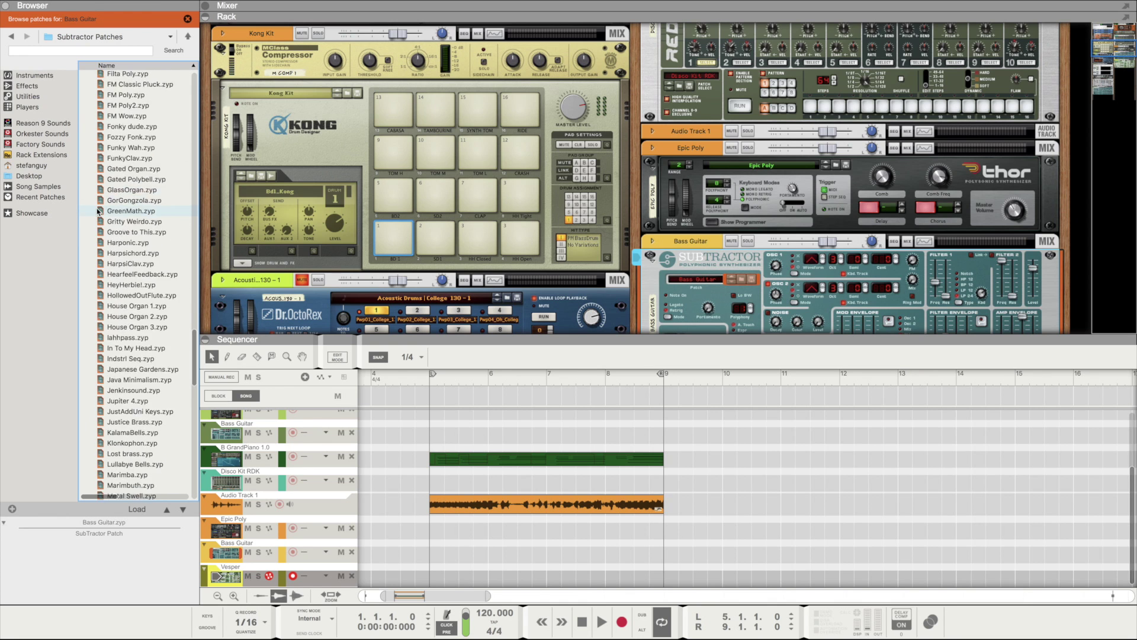
{"action": "scroll", "coordinate": [99, 212], "scroll_direction": "down", "scroll_amount": 20}
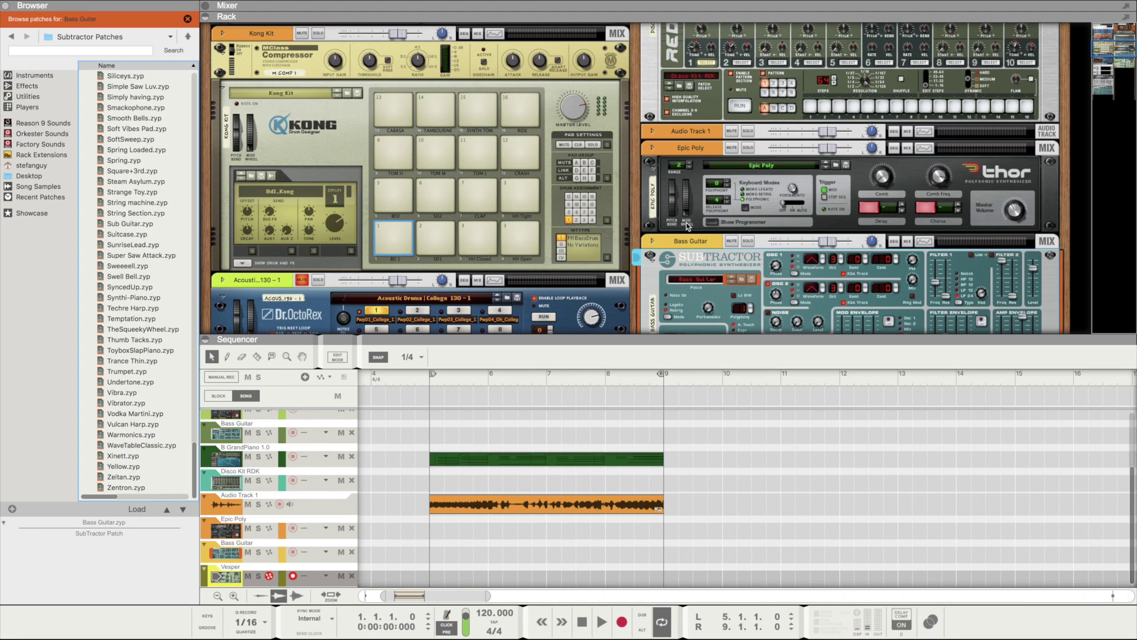
{"action": "left_click", "coordinate": [709, 222]}
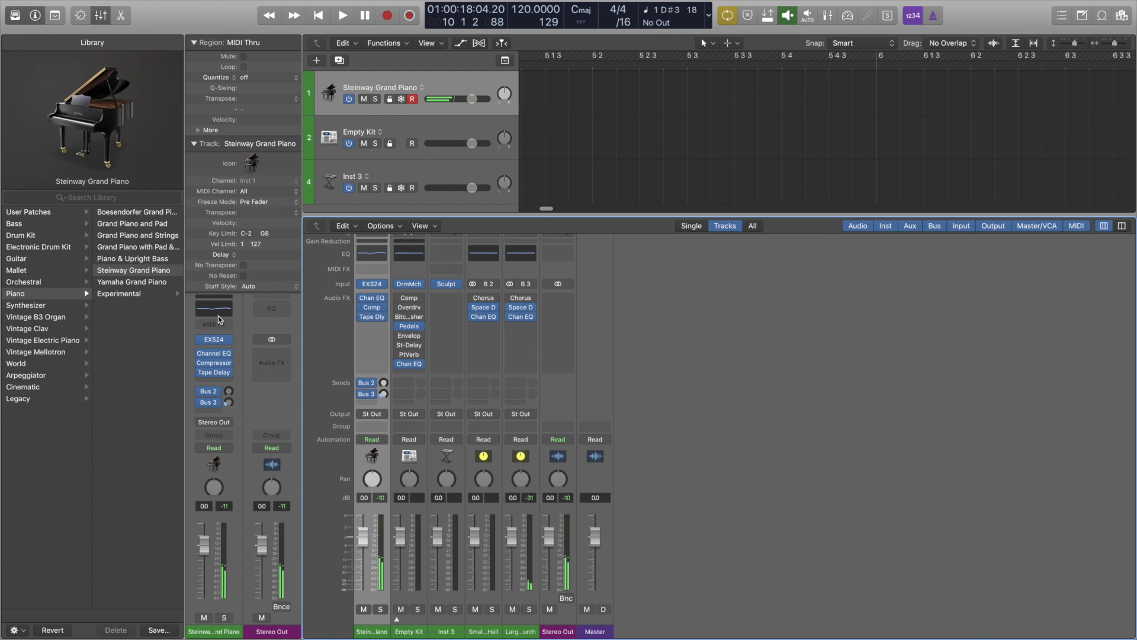
Insert Chord Trigger into the Steinway Grand Piano channel's MIDI FX slot.
{"action": "left_click", "coordinate": [219, 325]}
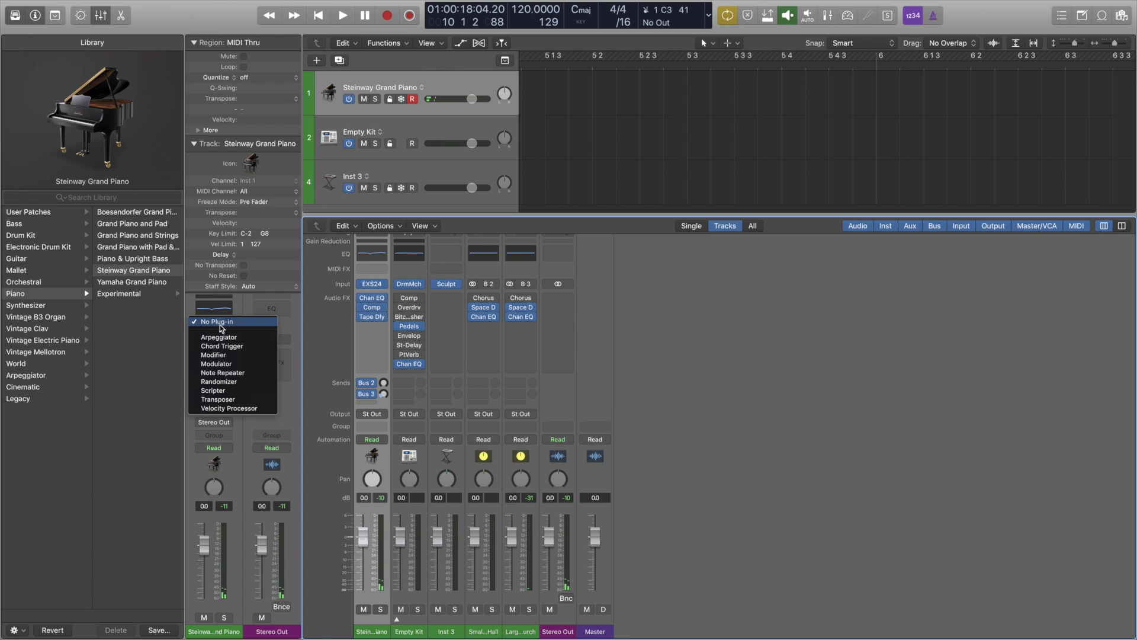
{"action": "left_click", "coordinate": [254, 346]}
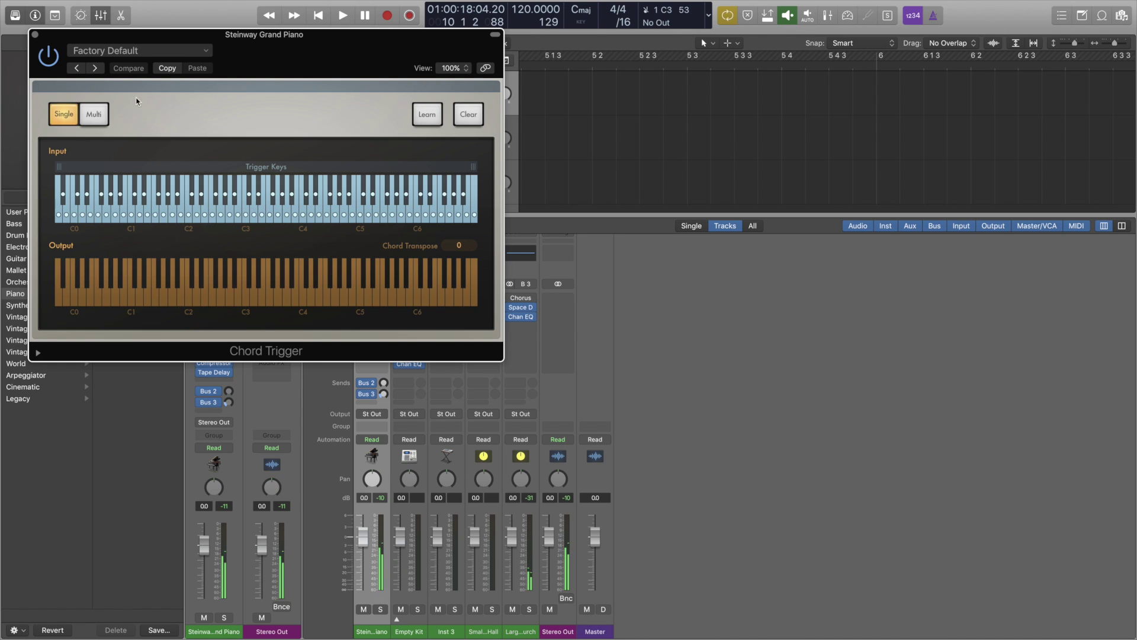
Load the Single > Triads > Major preset in the piano's Chord Trigger.
{"action": "left_click", "coordinate": [138, 47]}
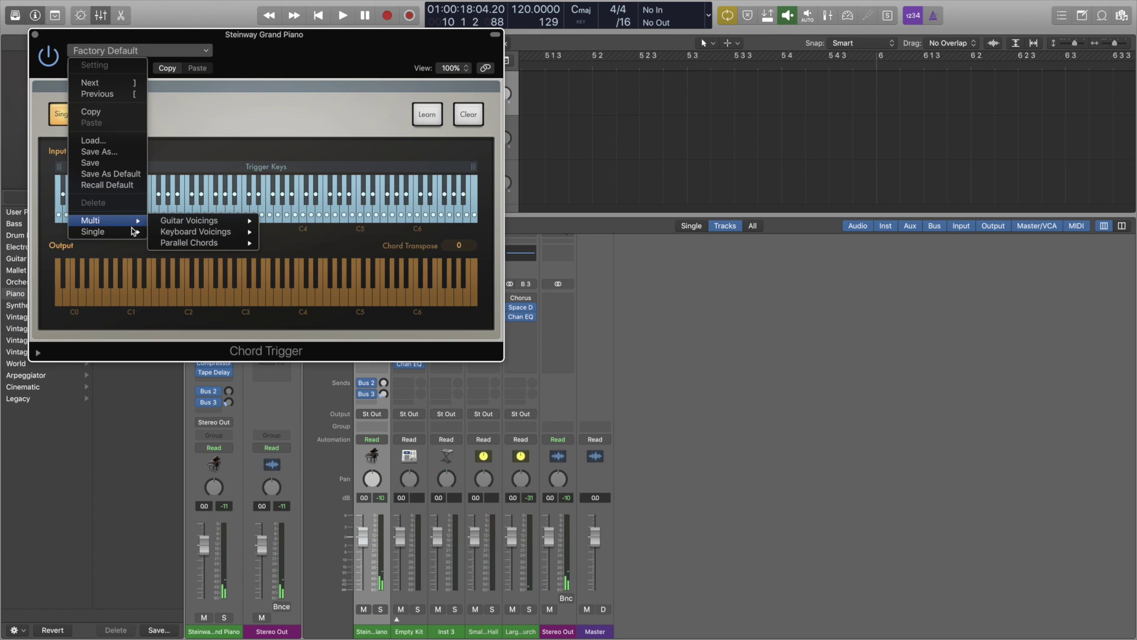
{"action": "mouse_move", "coordinate": [132, 233]}
{"action": "mouse_move", "coordinate": [194, 254]}
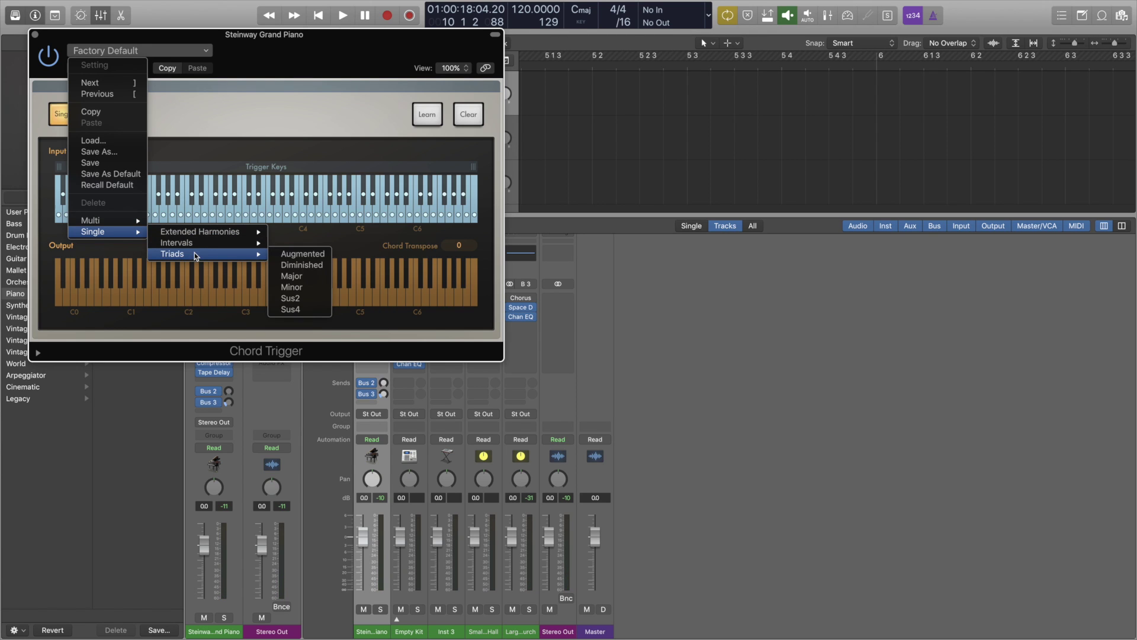
{"action": "left_click", "coordinate": [279, 277]}
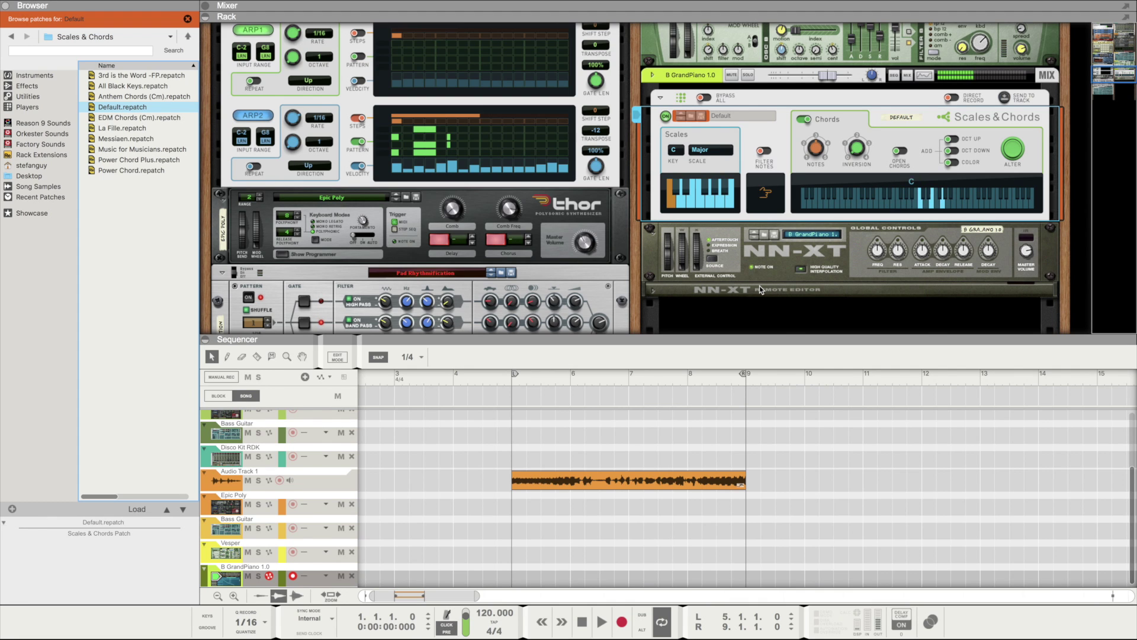
Load EDM Chords (Cm).repatch from the Browser's Scales & Chords list.
{"action": "left_click", "coordinate": [118, 121]}
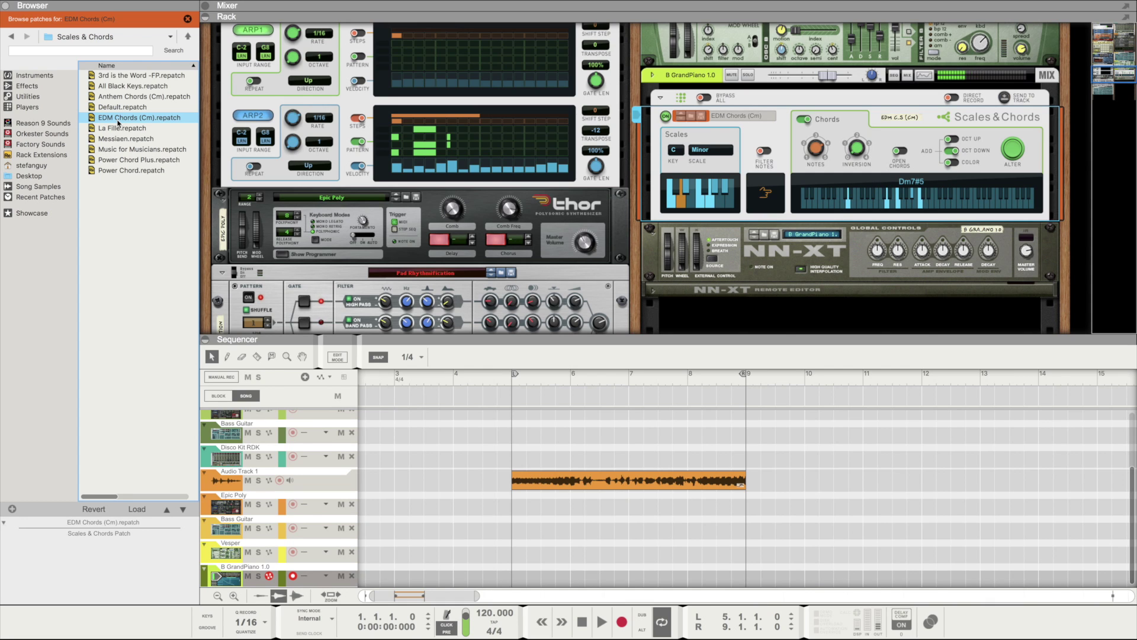
Select Reason's Dual Arpeggio player so the Browser lists its patches, starting at Default Arp.
{"action": "key", "text": "ctrl+v"}
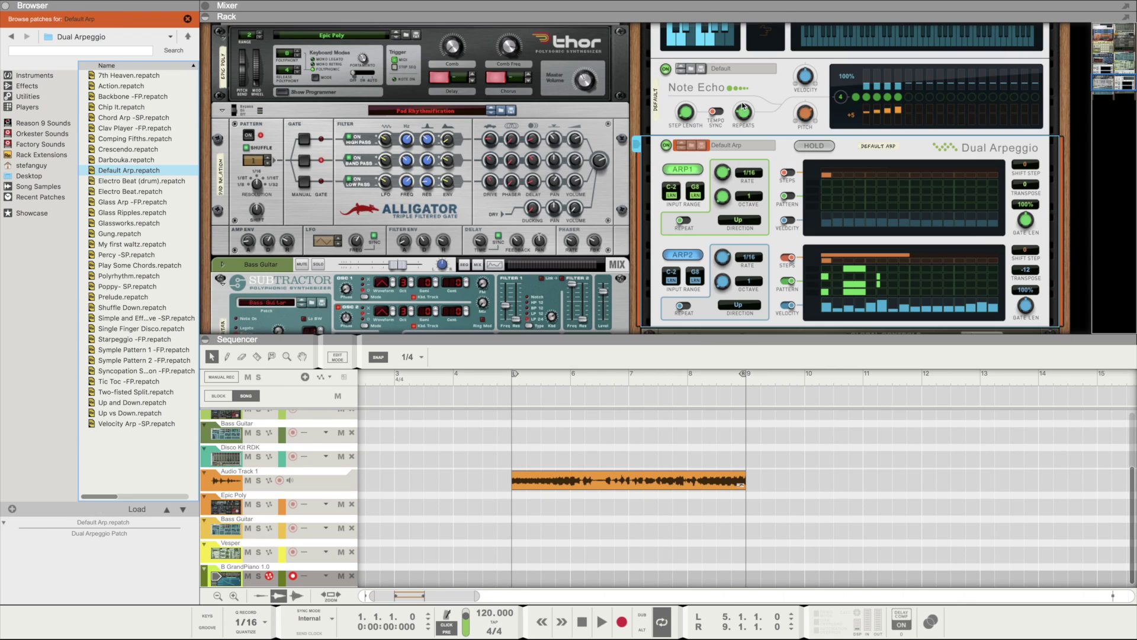